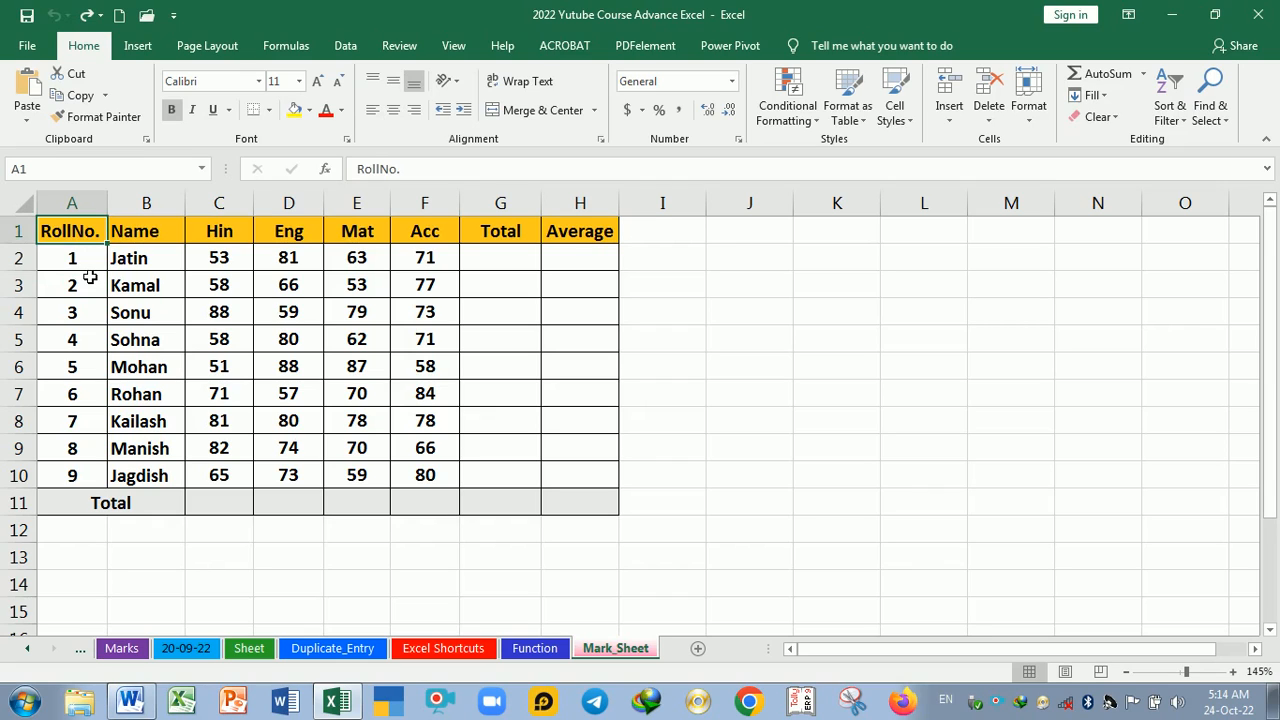
Edit the header in cell A1 to read "Roll No." with a space between the two words
{"action": "key", "text": "F2"}
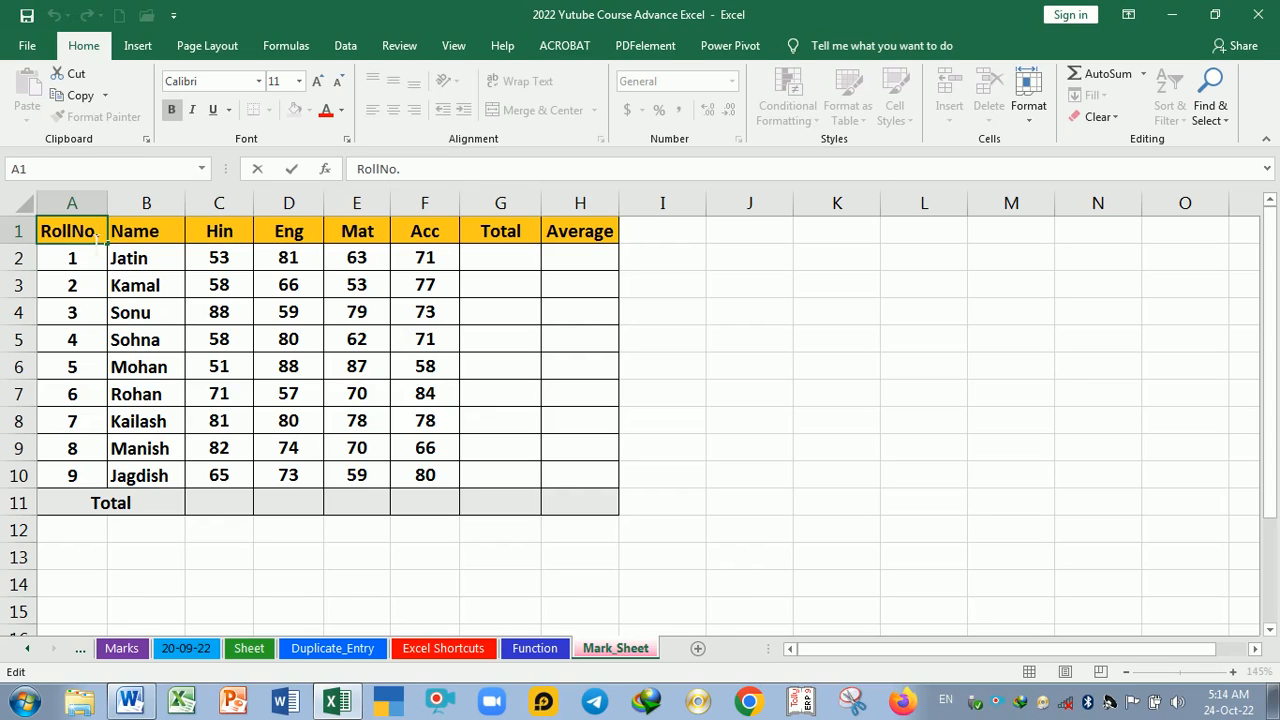
{"action": "key", "text": "Left"}
{"action": "key", "text": "Left"}
{"action": "key", "text": "Left"}
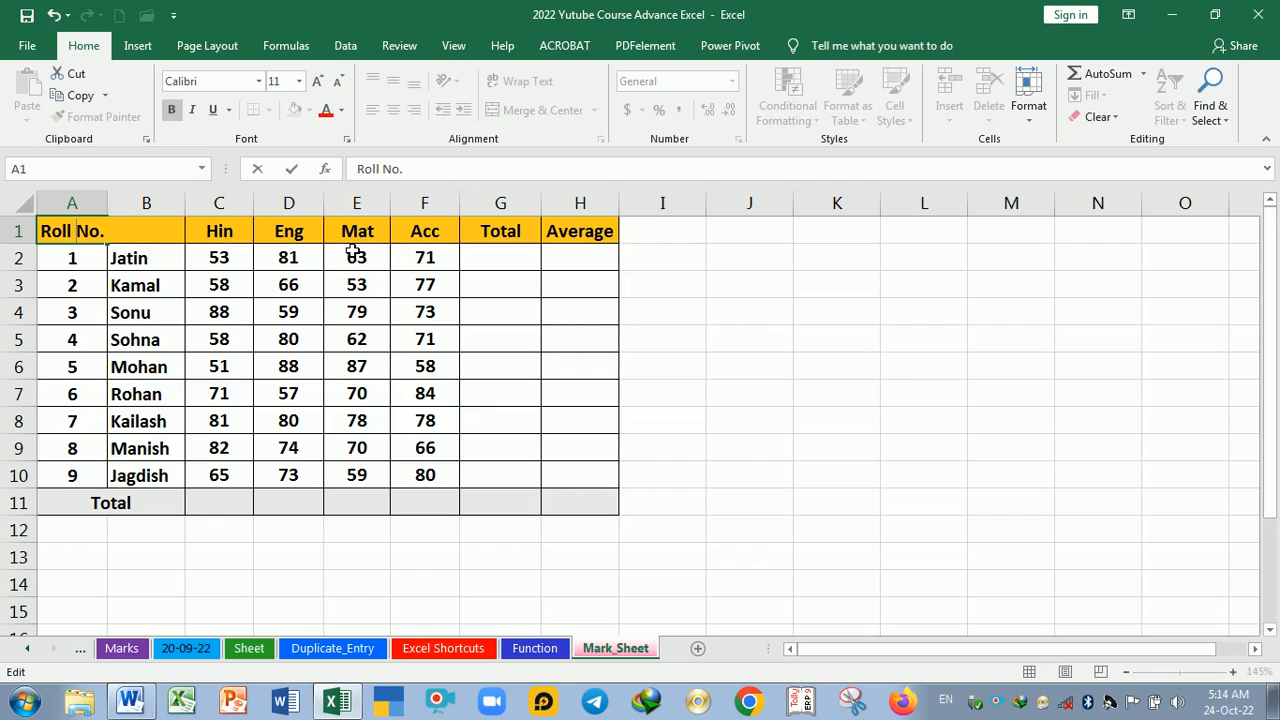
{"action": "left_click", "coordinate": [729, 369]}
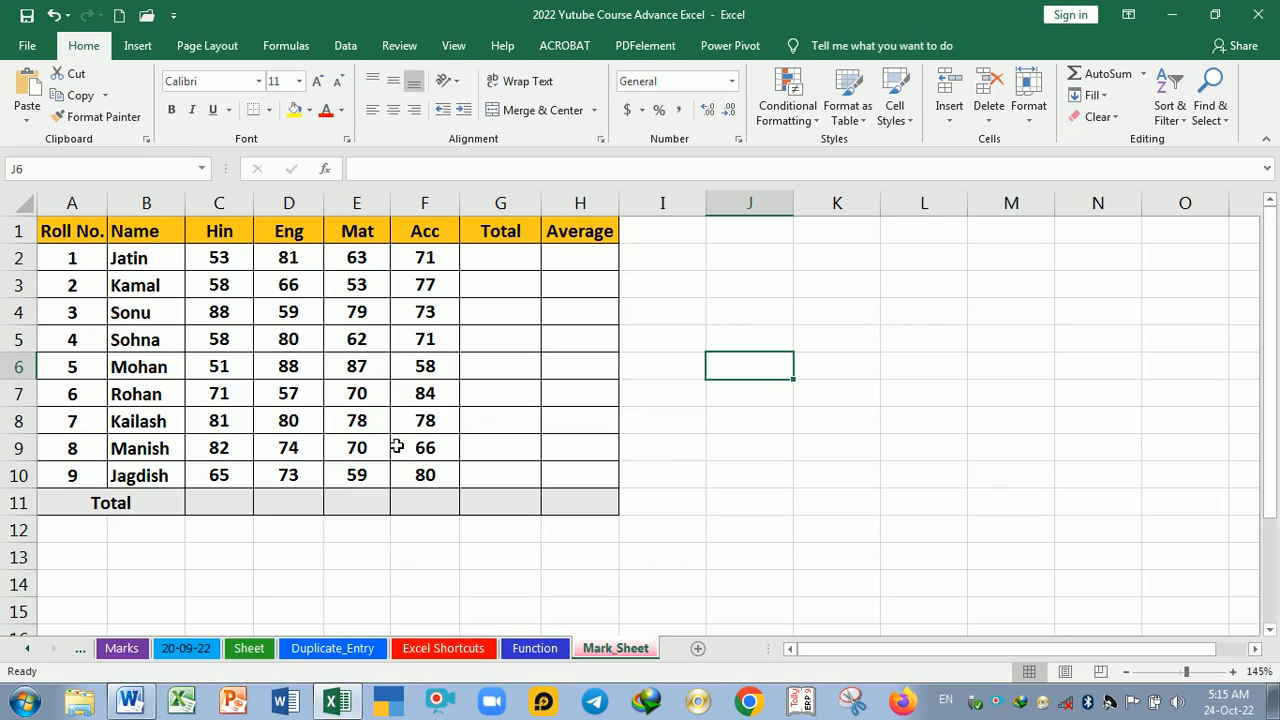
Check the shortcut list in Word and save the workbook under the new name "2022 Yutube Course Advance Excel 15 short"
{"action": "key", "text": "alt+Tab"}
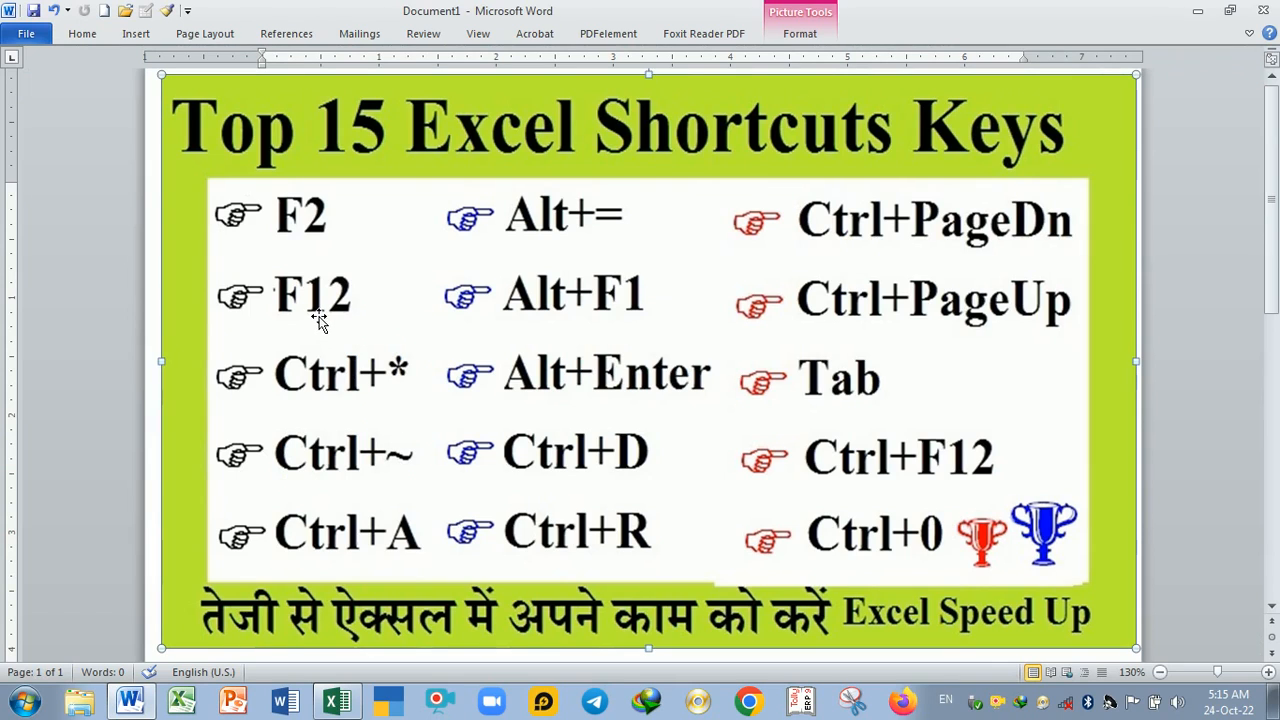
{"action": "key", "text": "alt+Tab"}
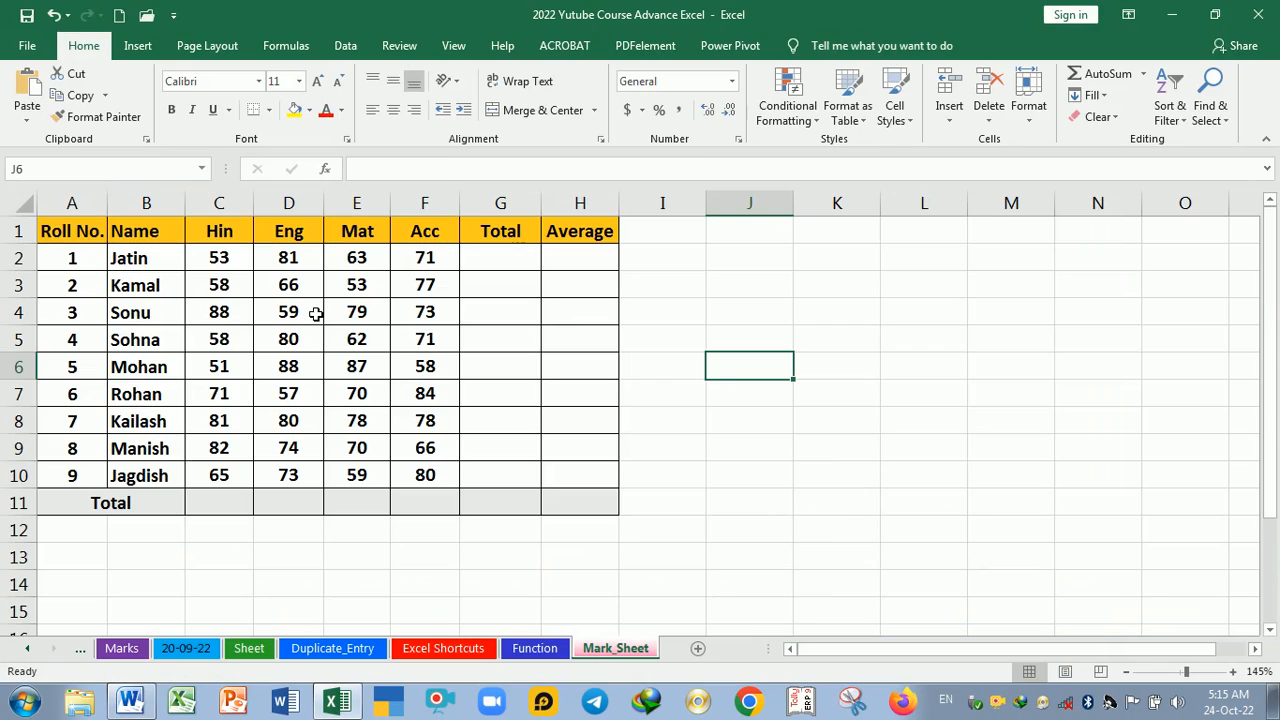
{"action": "left_click", "coordinate": [669, 345]}
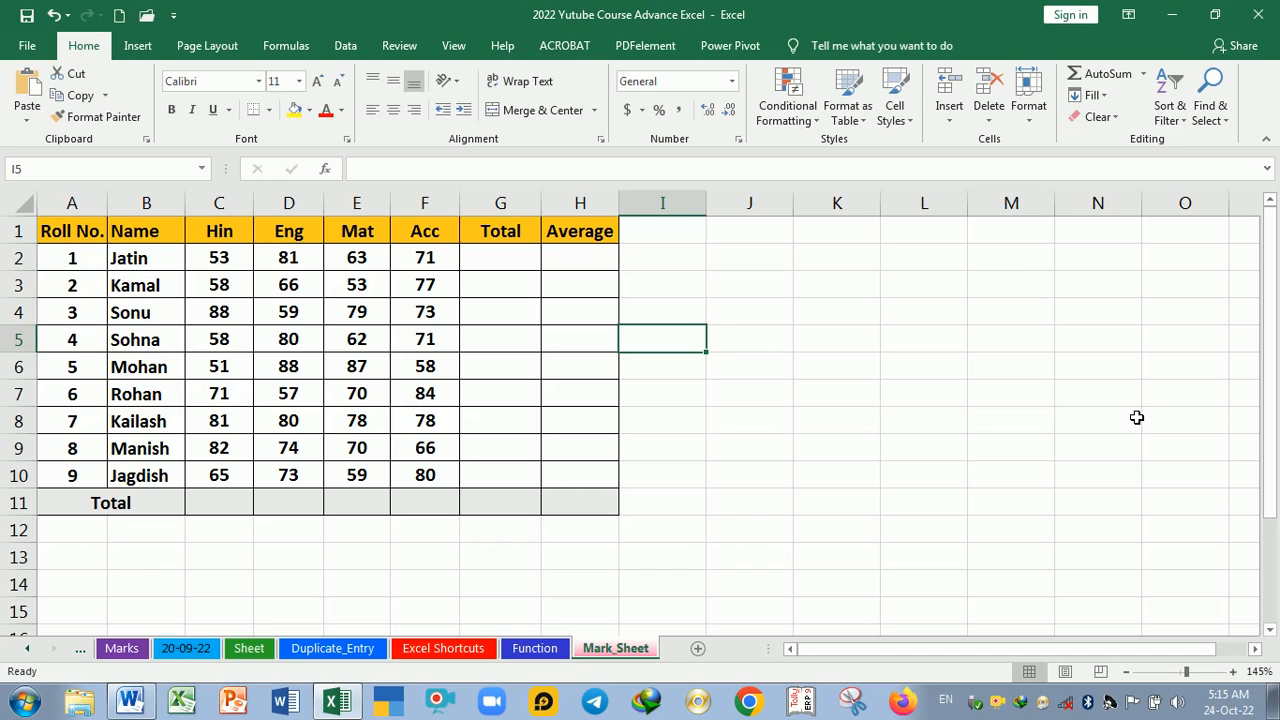
{"action": "key", "text": "F12"}
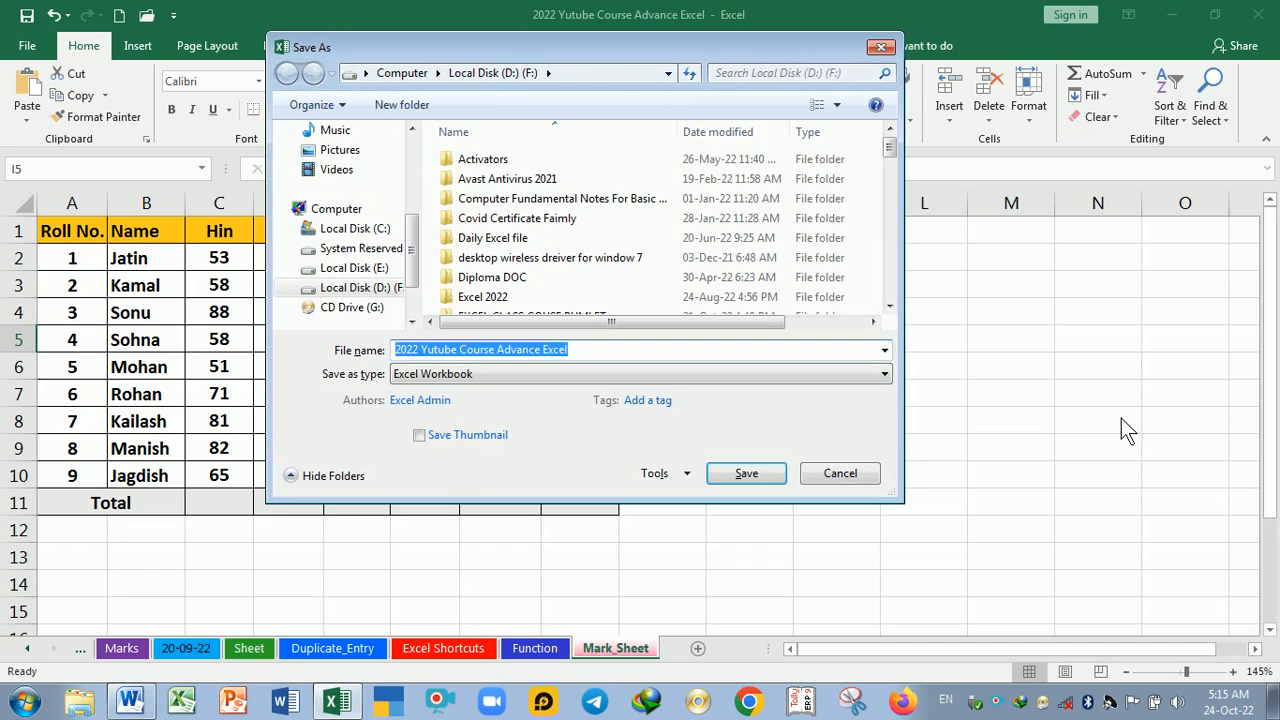
{"action": "left_click", "coordinate": [598, 354]}
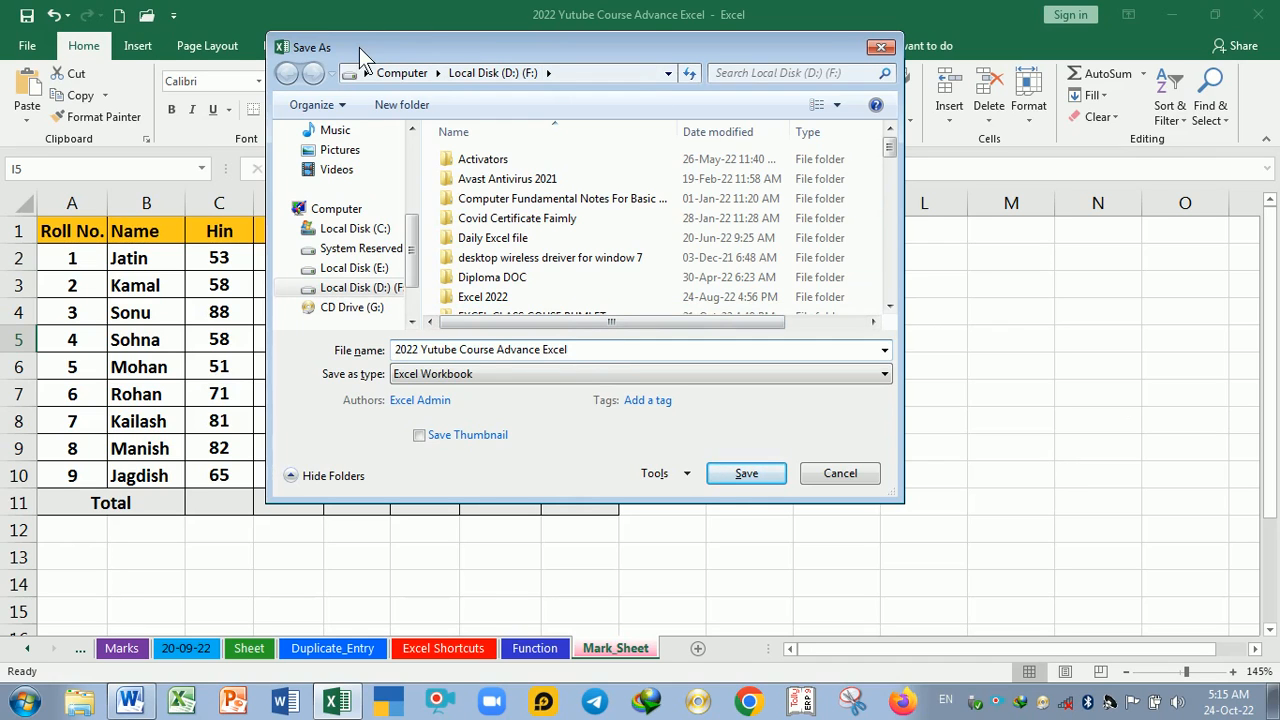
{"action": "left_click_drag", "start_coordinate": [359, 47], "coordinate": [370, 99]}
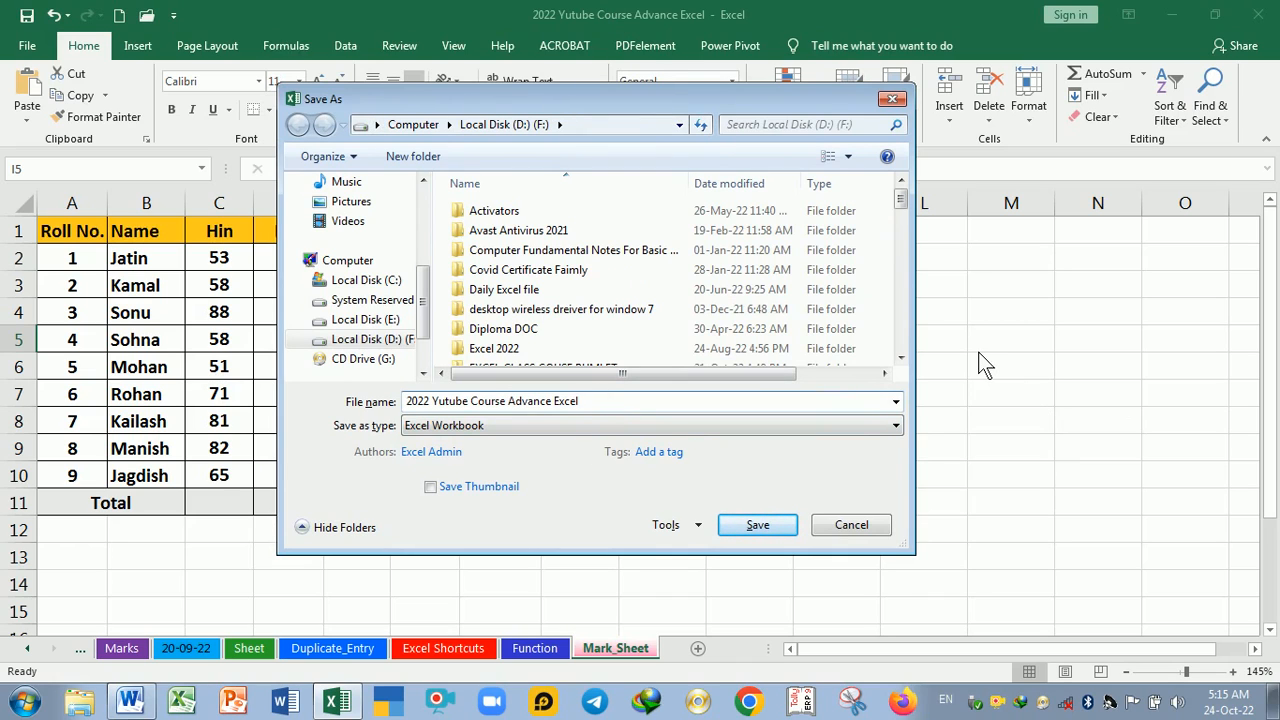
{"action": "type", "text": "15 short"}
{"action": "left_click", "coordinate": [758, 528]}
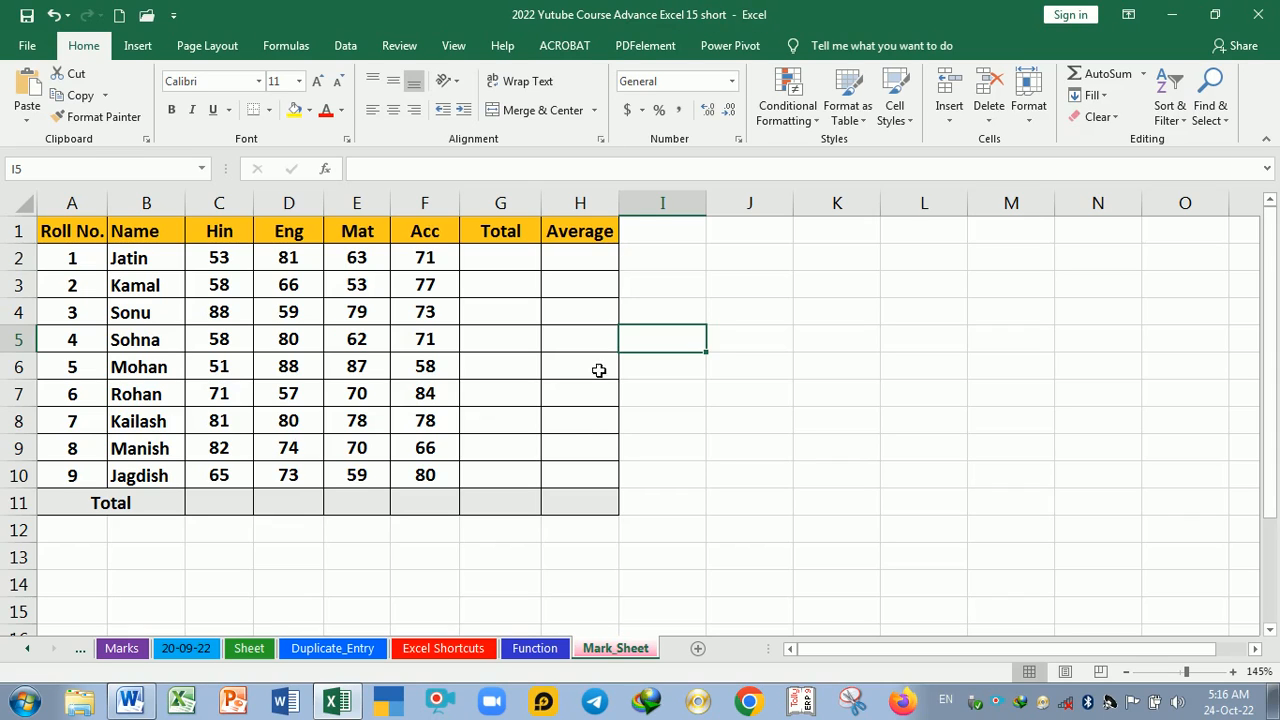
Check the shortcut list in Word, select the whole marks table A1:H11 from a cell inside it, and clear the selection
{"action": "key", "text": "alt+Tab"}
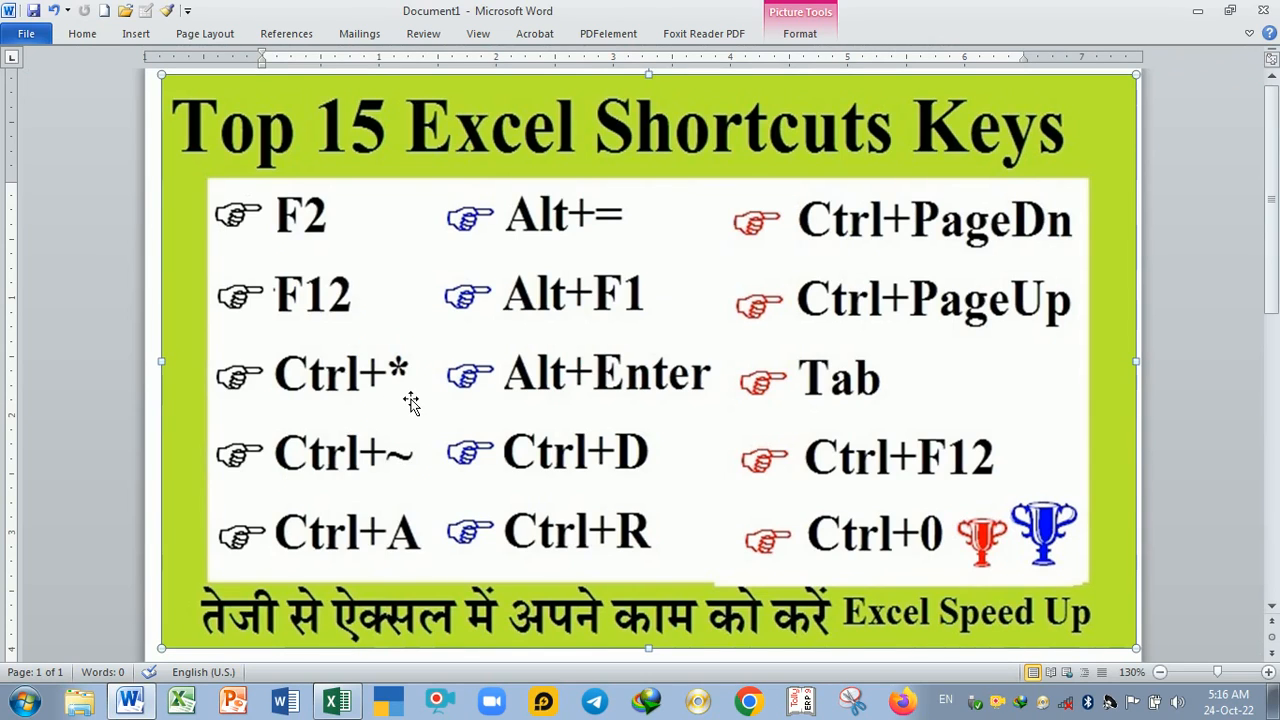
{"action": "key", "text": "alt+Tab"}
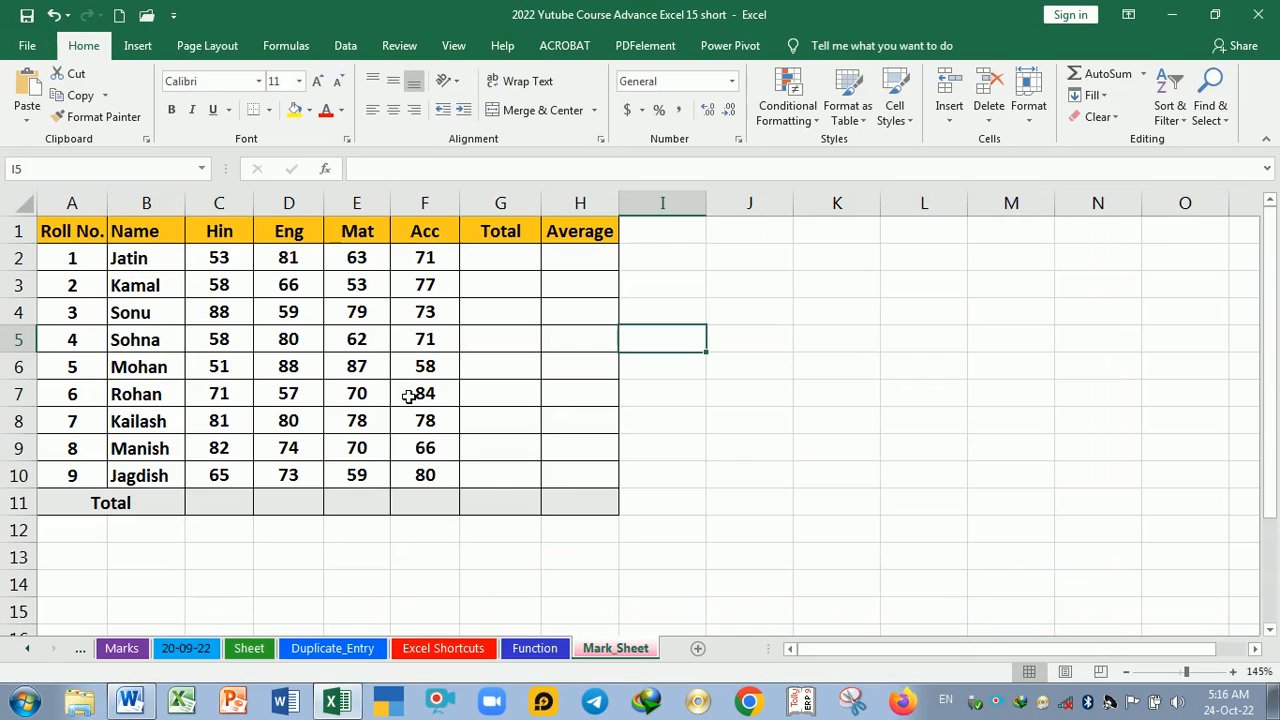
{"action": "left_click", "coordinate": [316, 376]}
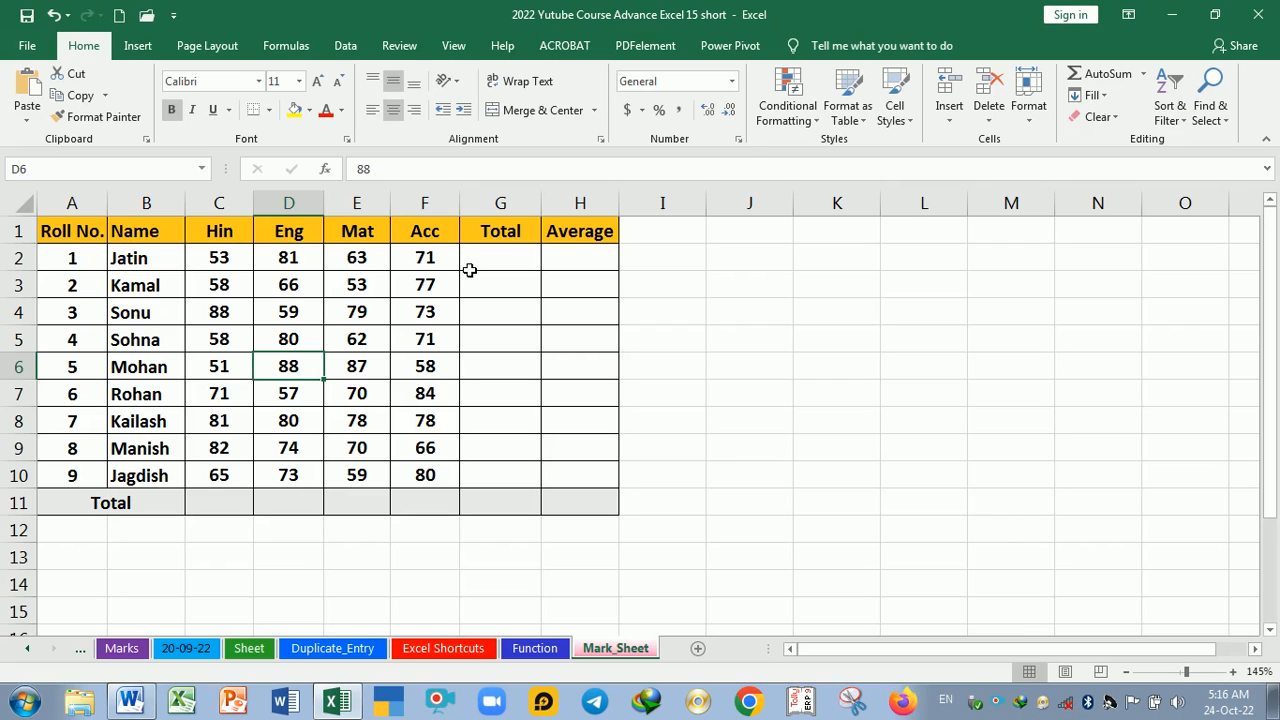
{"action": "key", "text": "ctrl+a"}
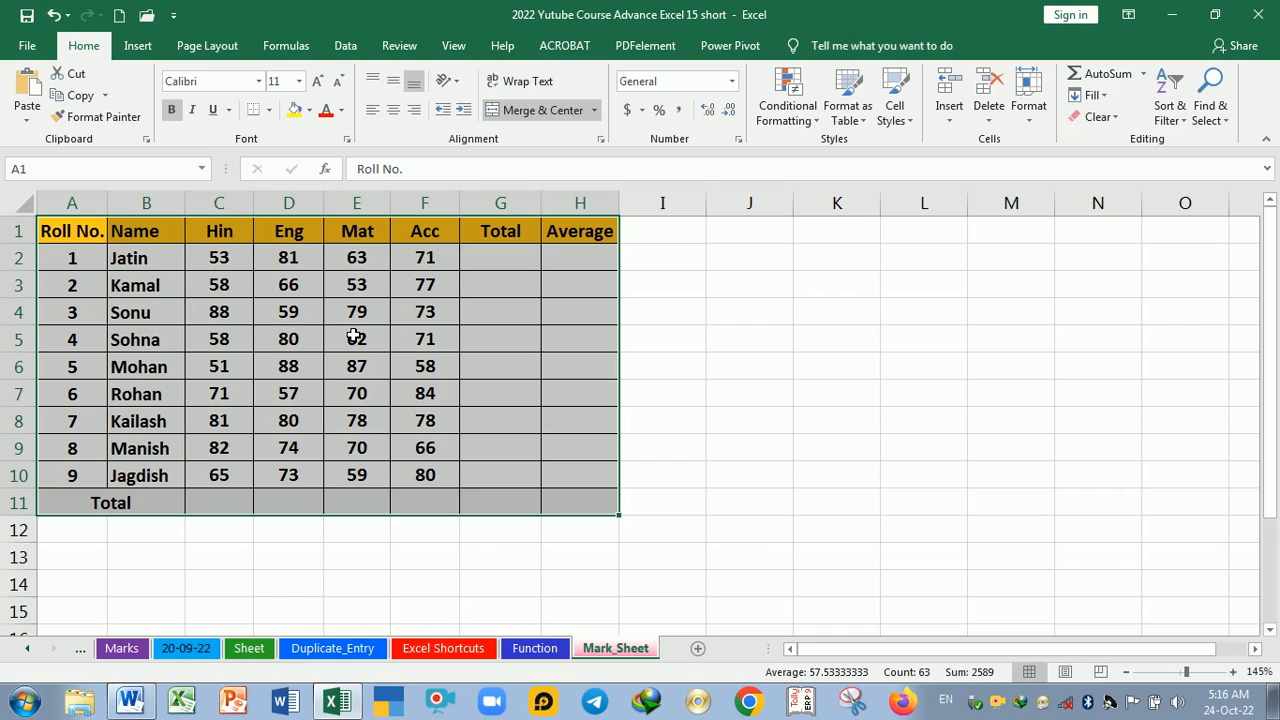
{"action": "left_click", "coordinate": [760, 430]}
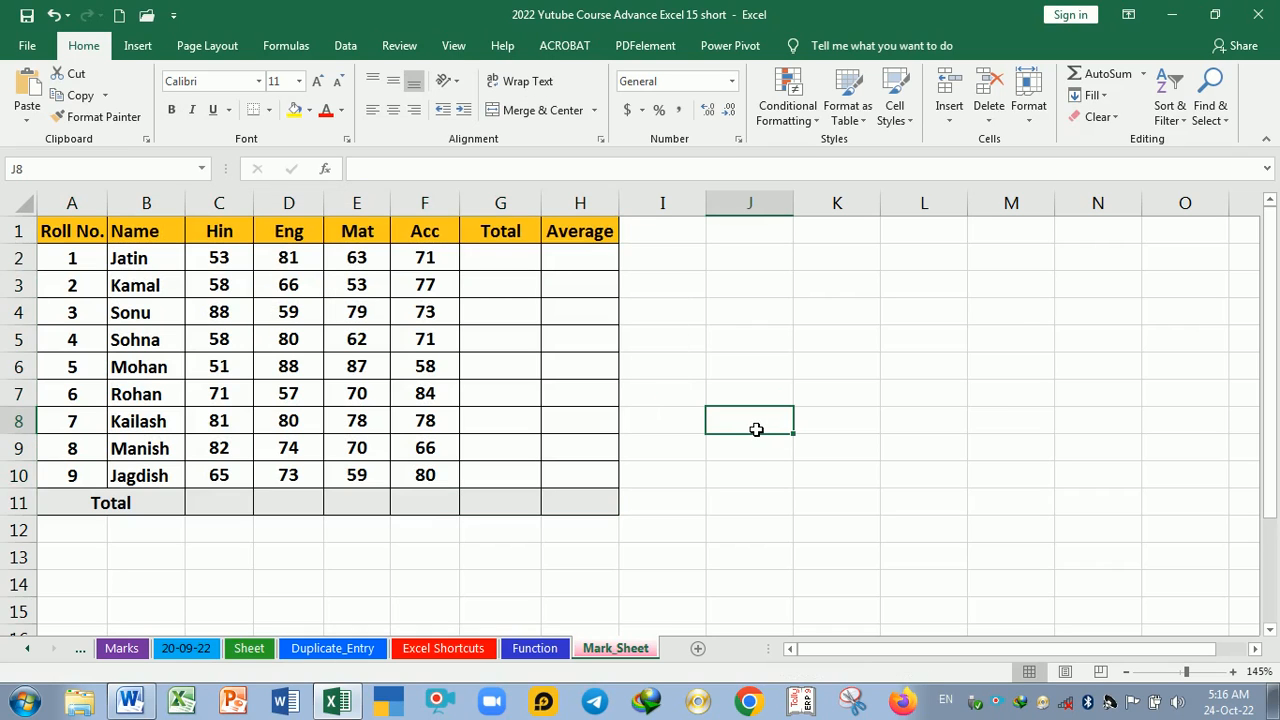
Check the shortcut list in Word, switch the worksheet to formula display, and return it to the normal value display
{"action": "key", "text": "alt+Tab"}
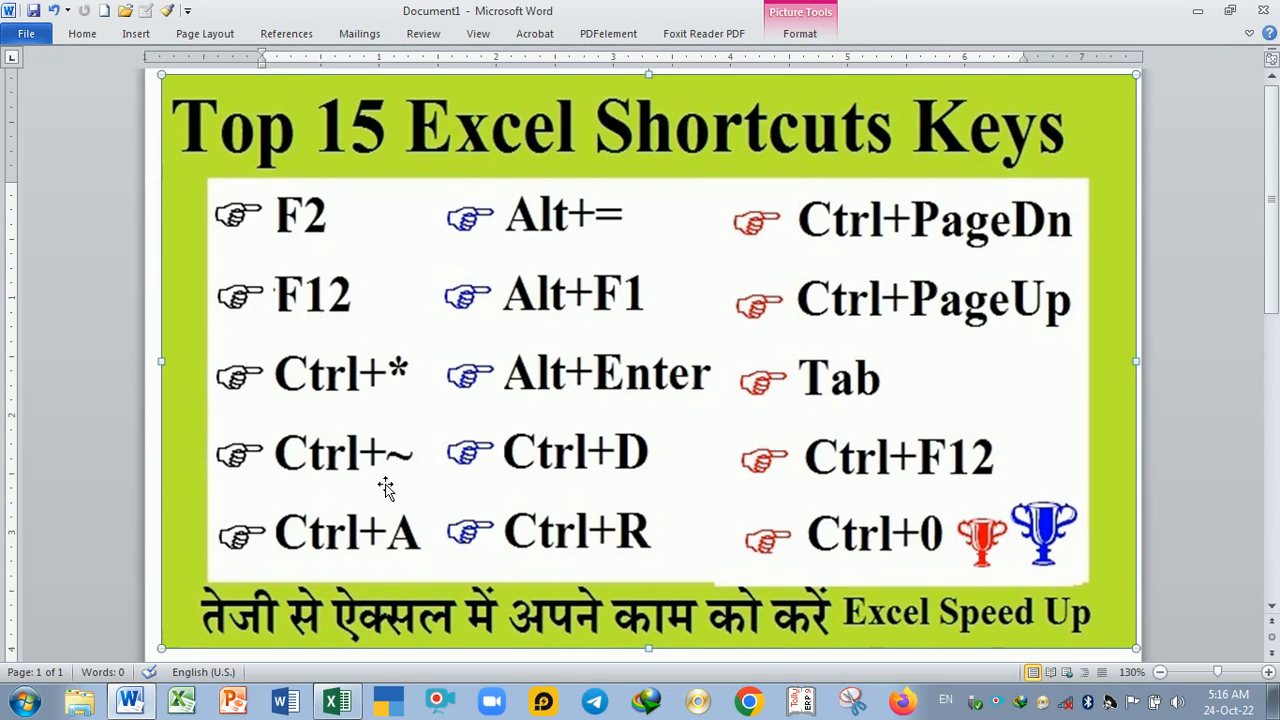
{"action": "key", "text": "alt+Tab"}
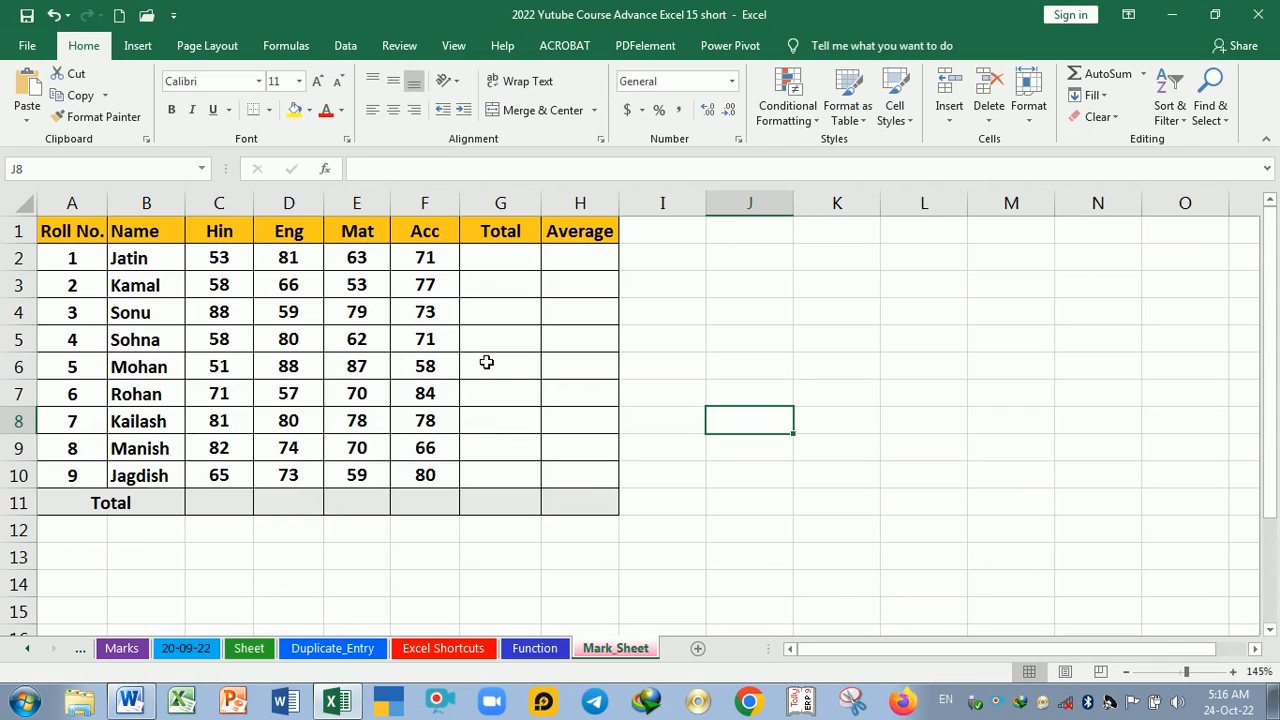
{"action": "key", "text": "ctrl+z"}
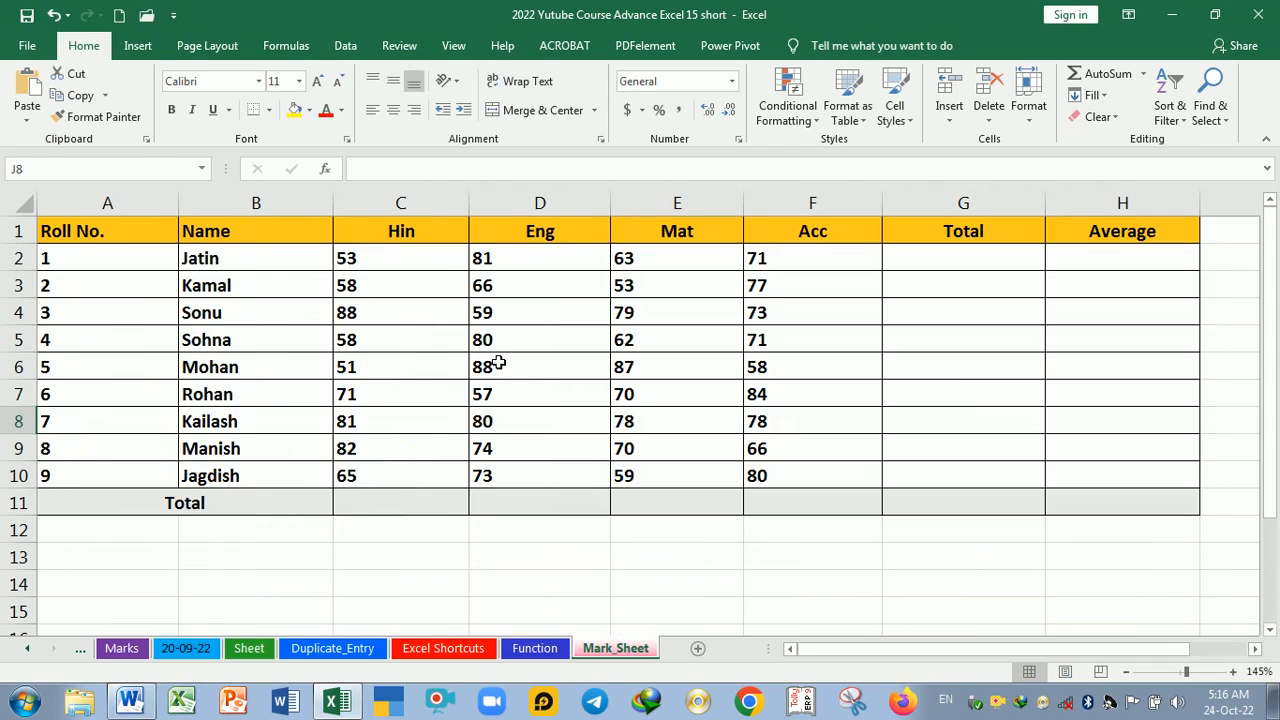
{"action": "key", "text": "ctrl+y"}
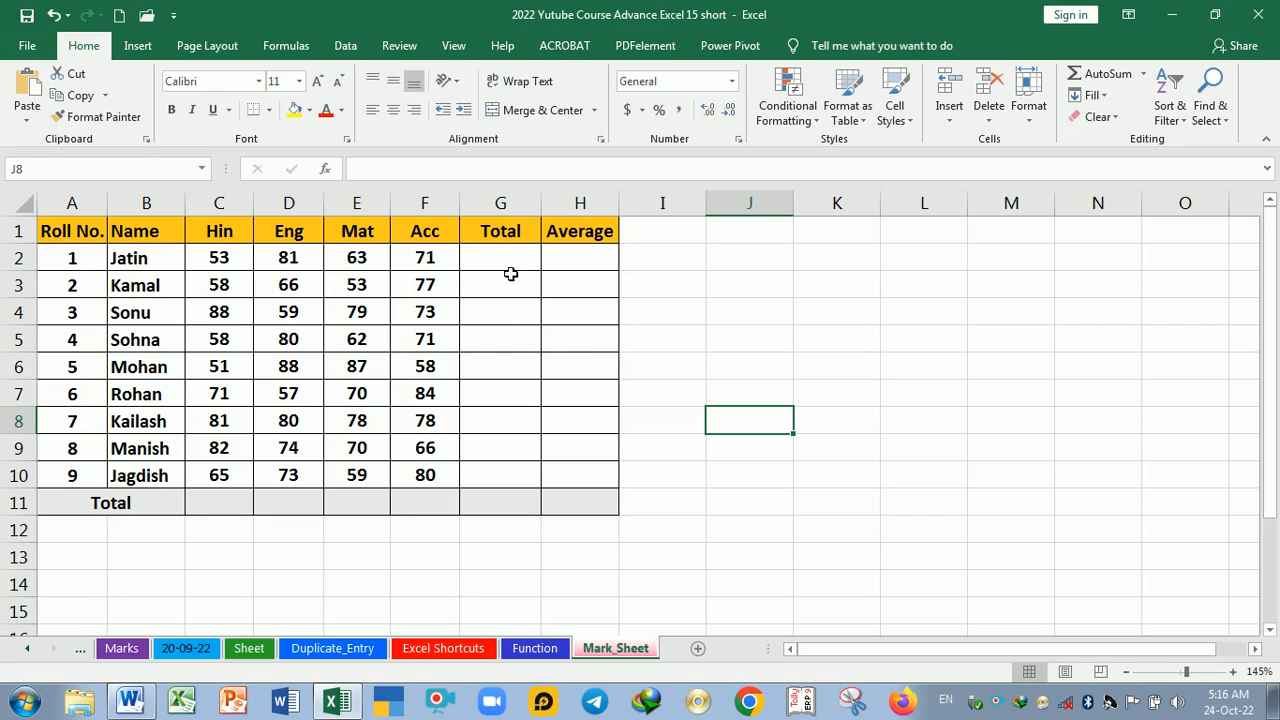
Fill the Total column cells G2:G10 with AutoSum totals of each student's four subject marks
{"action": "left_click_drag", "start_coordinate": [502, 260], "coordinate": [500, 488]}
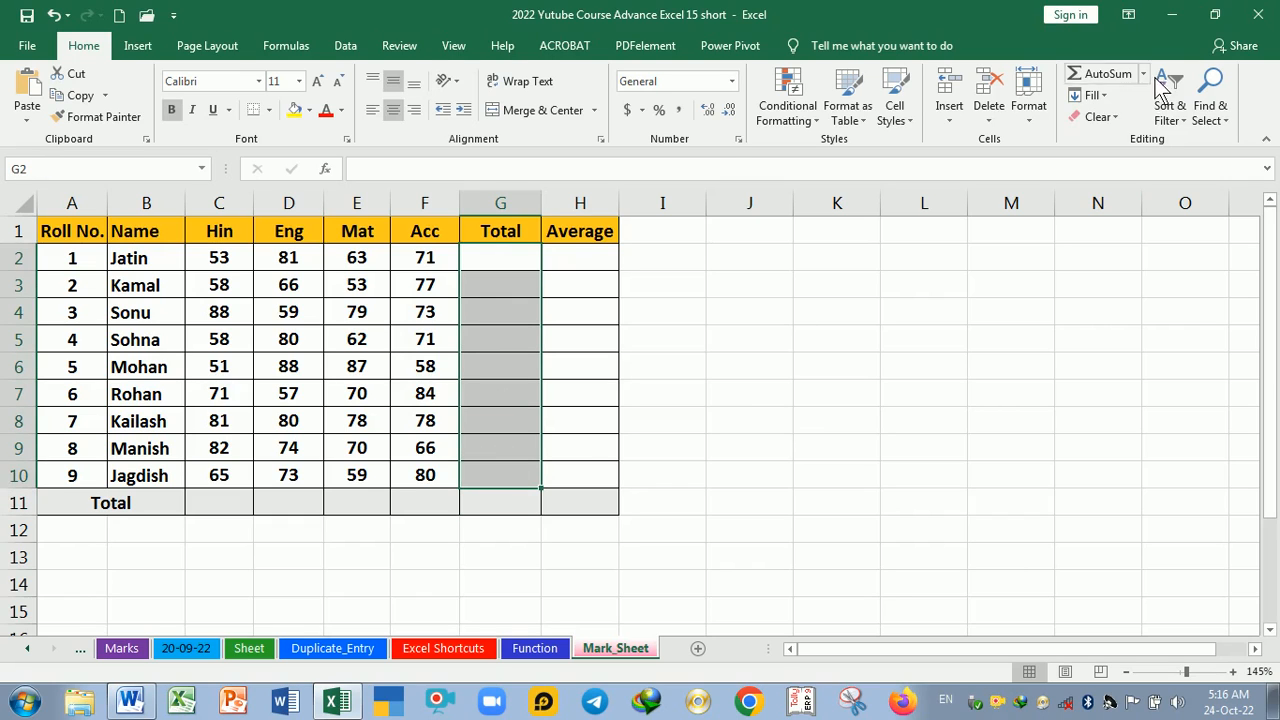
{"action": "left_click", "coordinate": [1104, 78]}
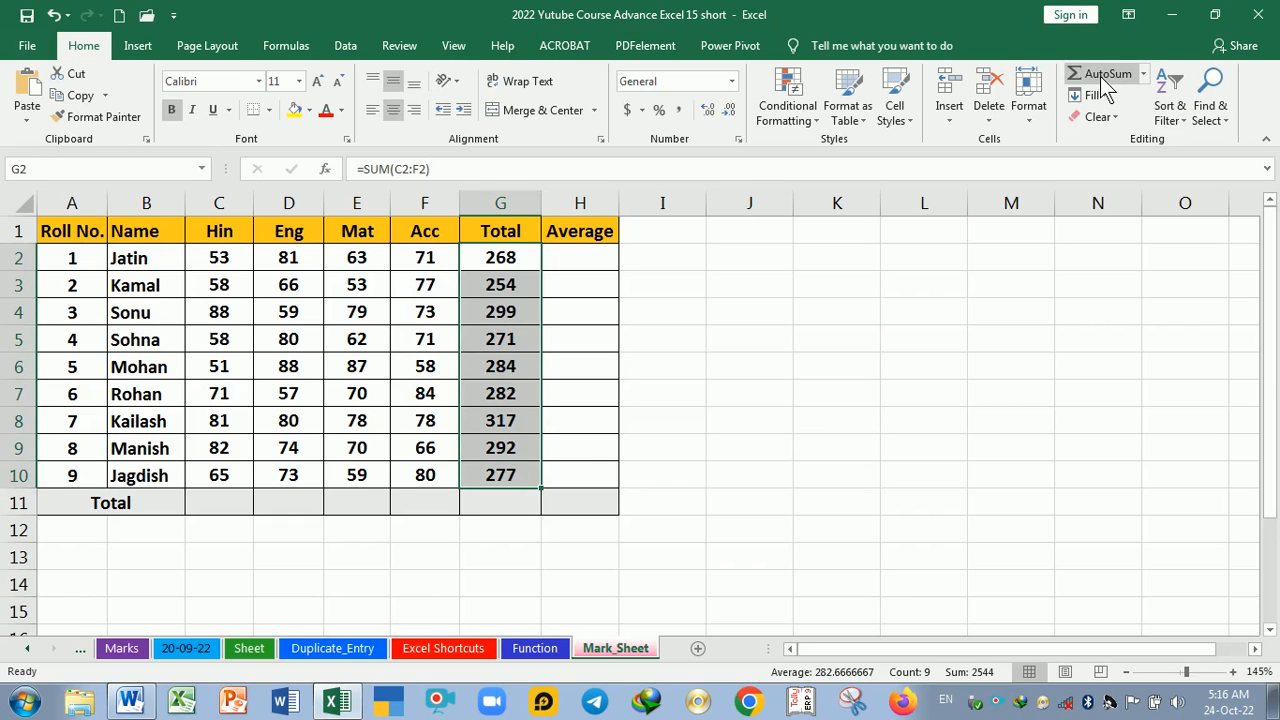
{"action": "left_click", "coordinate": [856, 377]}
Display the formulas in the worksheet, examine those in Total cells G2:G10, and return to the value display
{"action": "left_click_drag", "start_coordinate": [508, 265], "coordinate": [508, 475]}
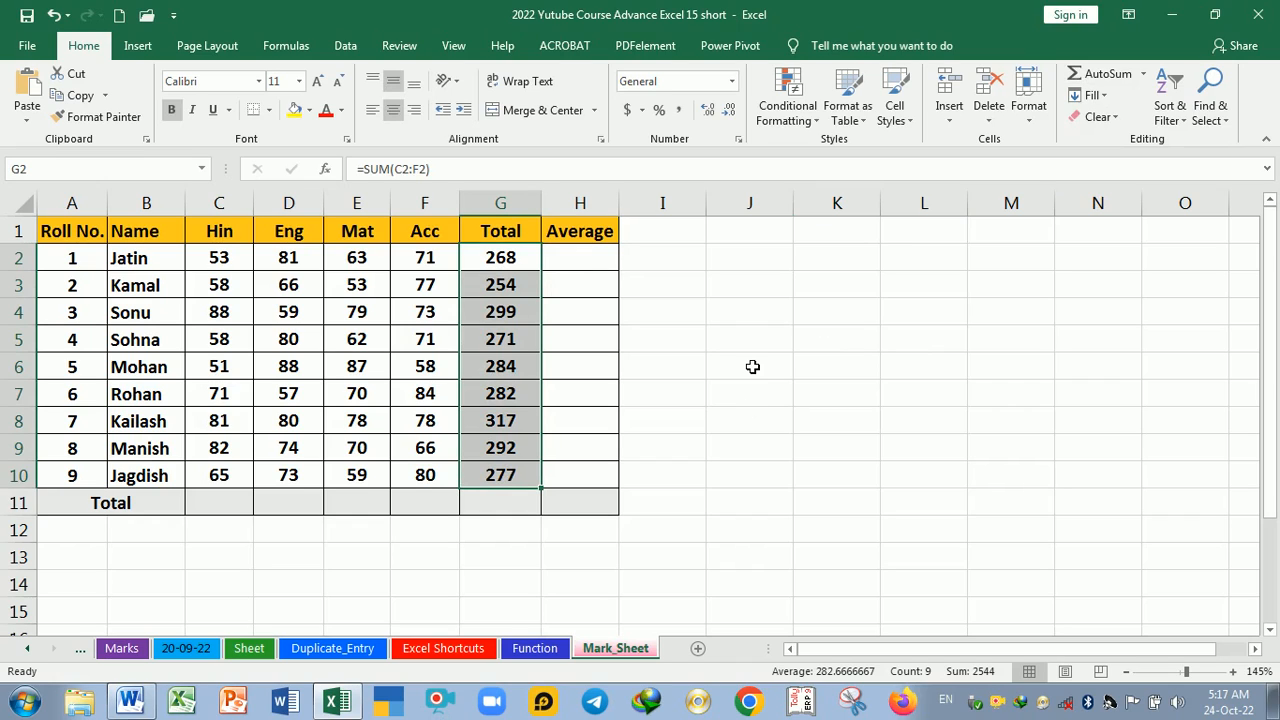
{"action": "key", "text": "ctrl+grave"}
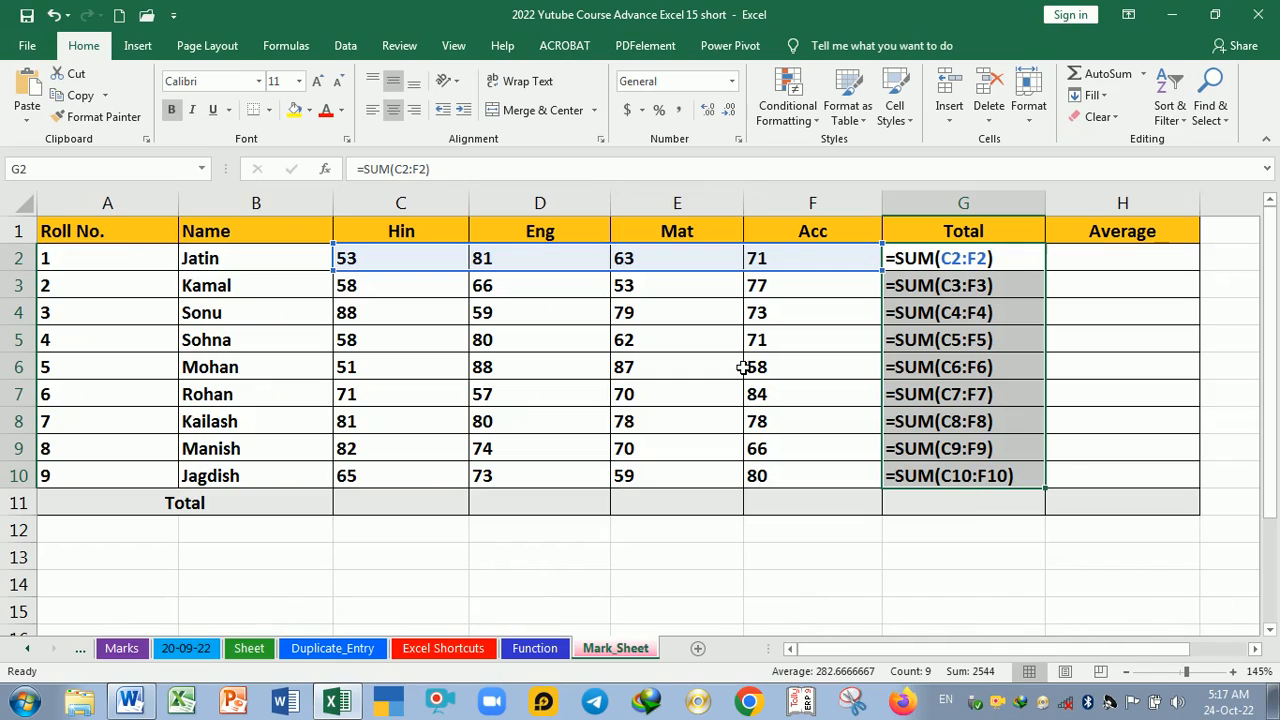
{"action": "left_click", "coordinate": [990, 404]}
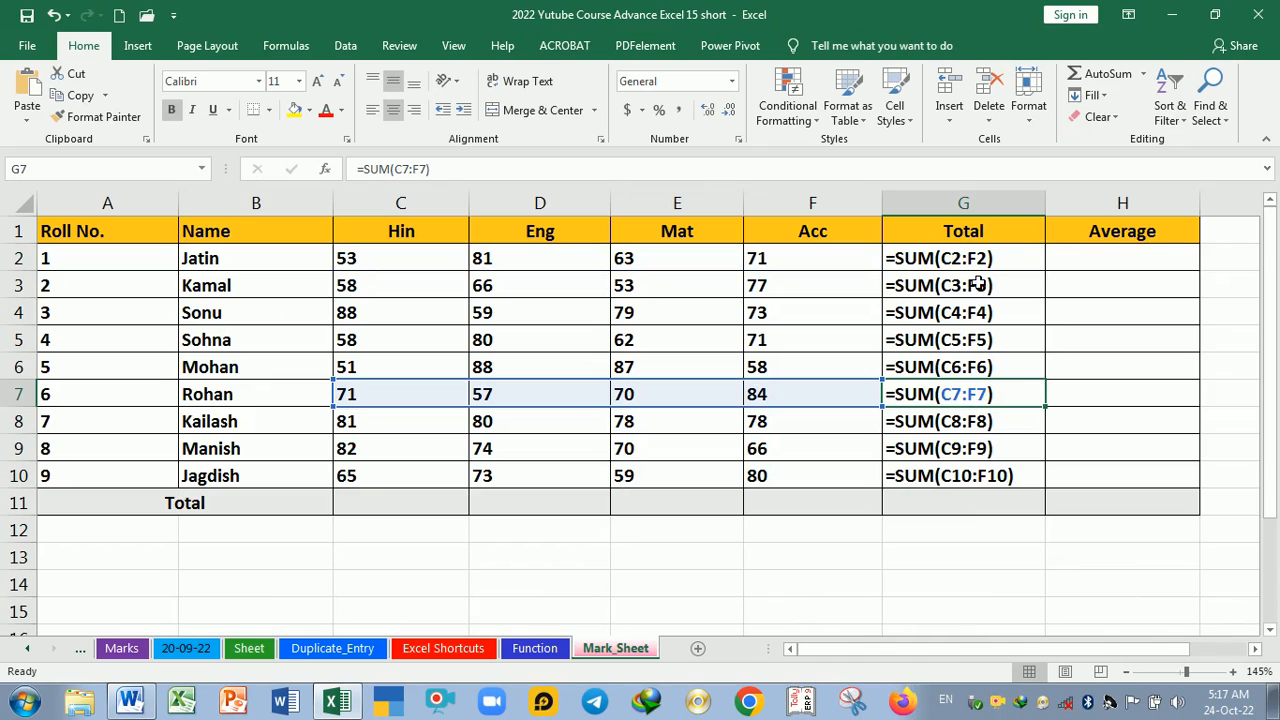
{"action": "left_click_drag", "start_coordinate": [975, 262], "coordinate": [980, 478]}
{"action": "left_click", "coordinate": [995, 590]}
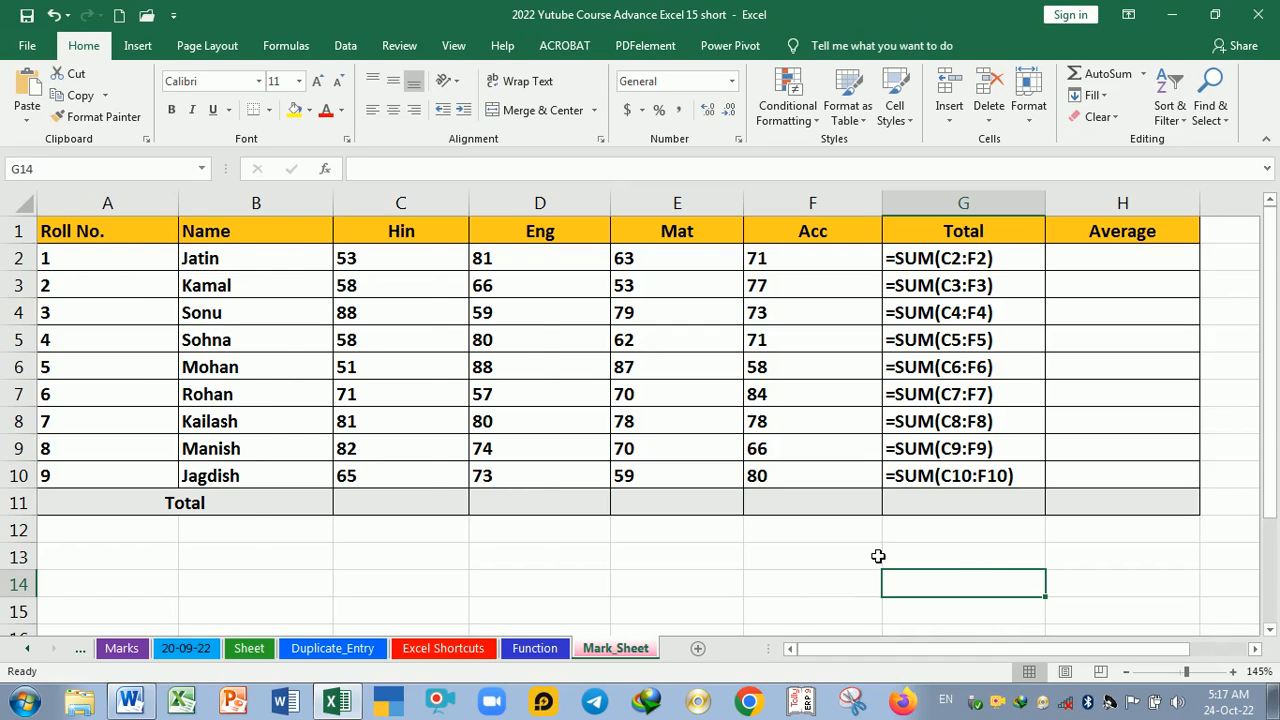
{"action": "key", "text": "ctrl+grave"}
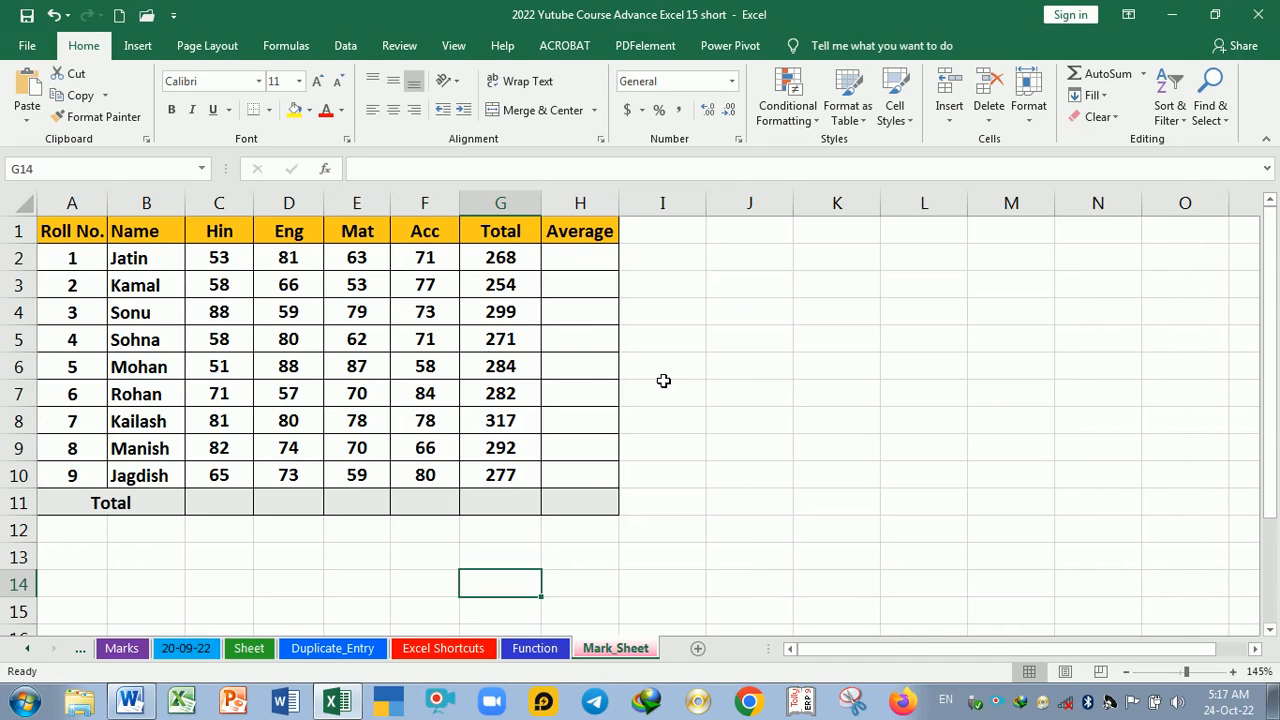
Clear the totals from cells G2:G10 in the Total column
{"action": "left_click_drag", "start_coordinate": [508, 258], "coordinate": [510, 484]}
{"action": "key", "text": "Delete"}
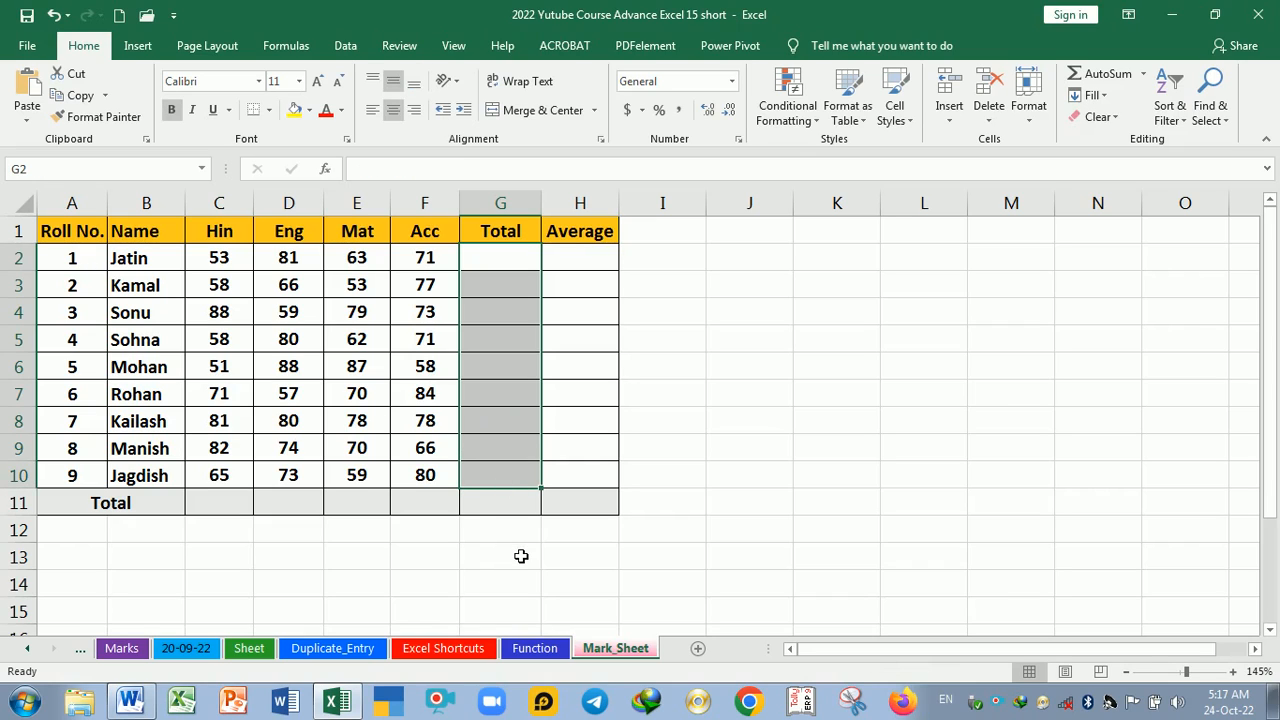
Check the shortcut list in Word, select the marks table from cell D6, extend the selection to the entire worksheet, and deselect it
{"action": "key", "text": "alt+Tab"}
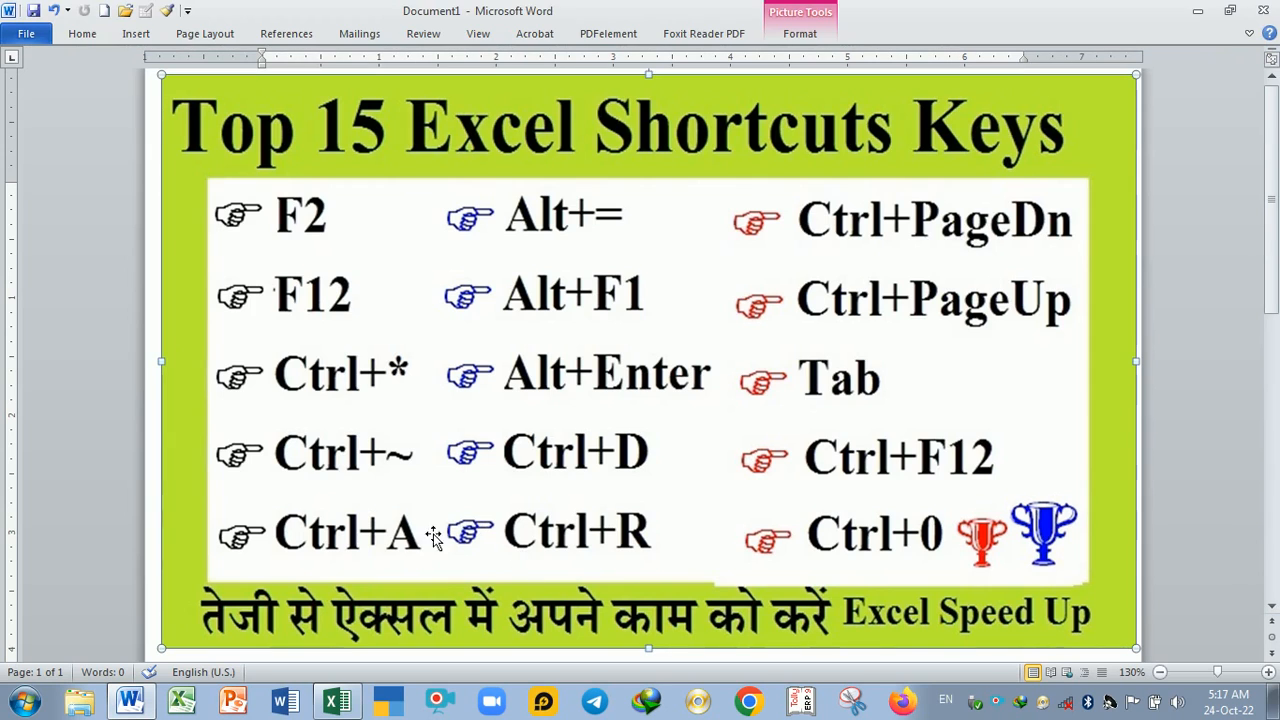
{"action": "key", "text": "alt+Tab"}
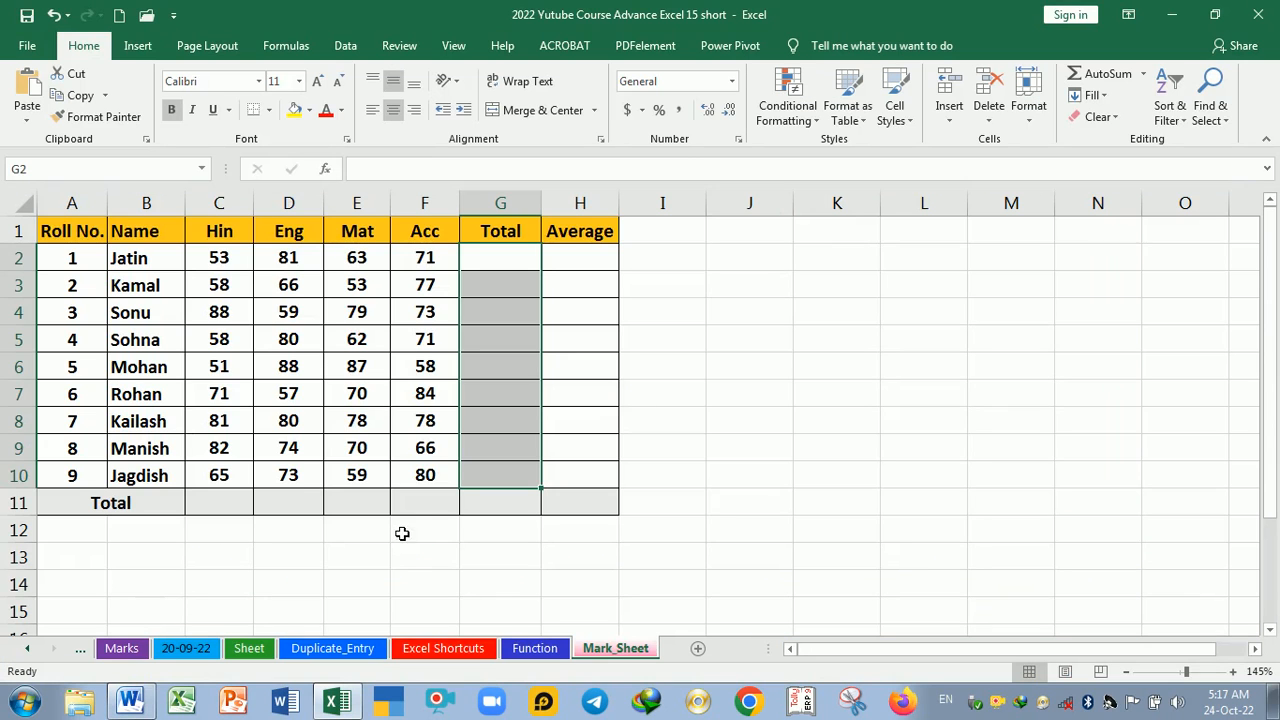
{"action": "left_click", "coordinate": [384, 416]}
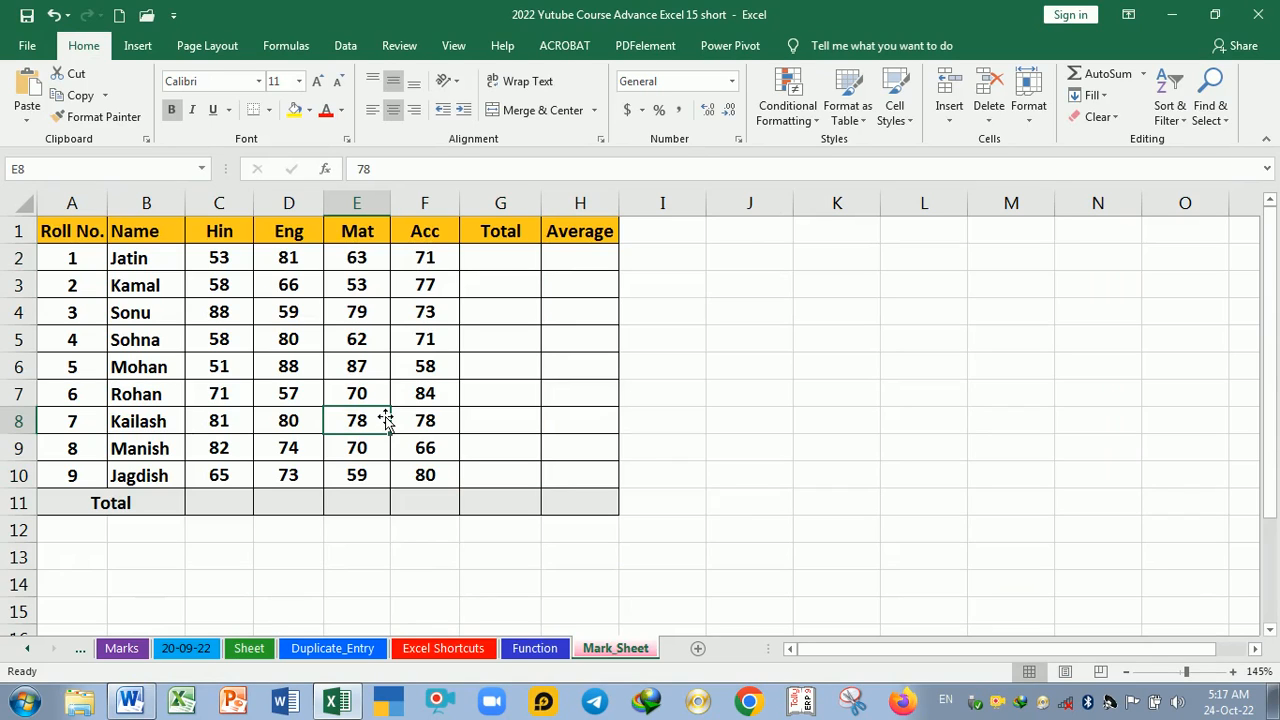
{"action": "left_click", "coordinate": [304, 368]}
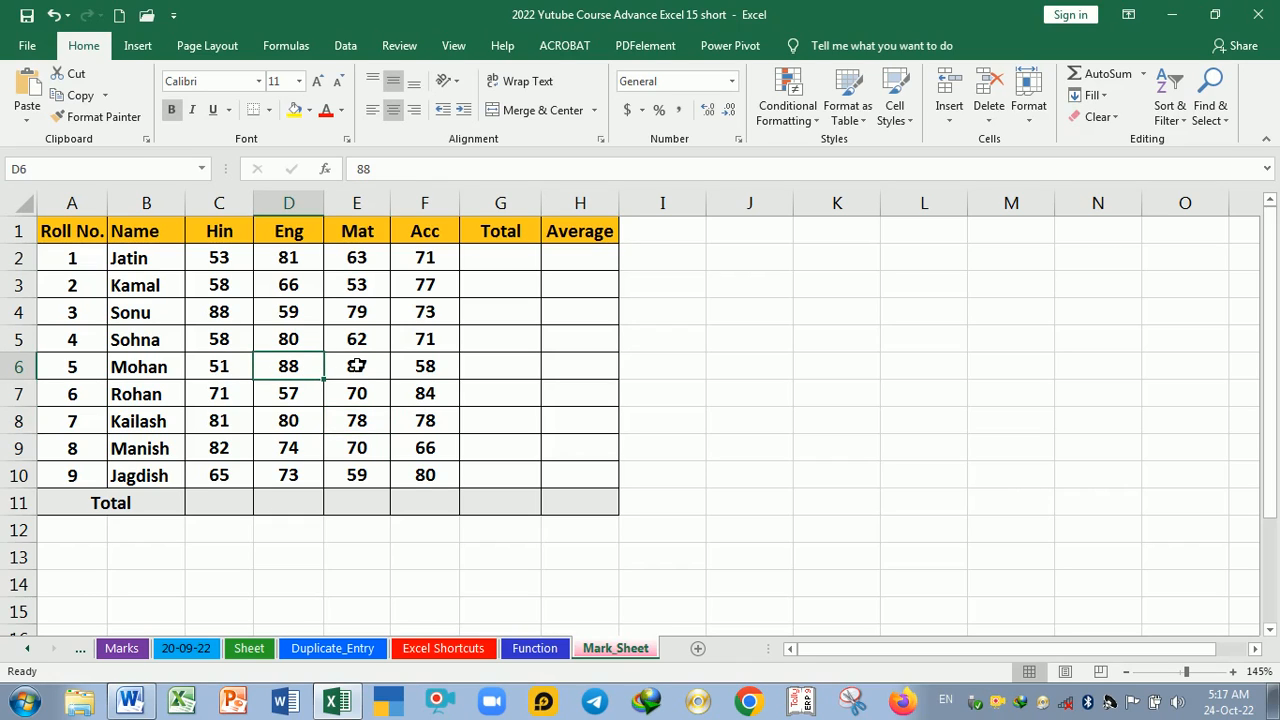
{"action": "key", "text": "ctrl+a"}
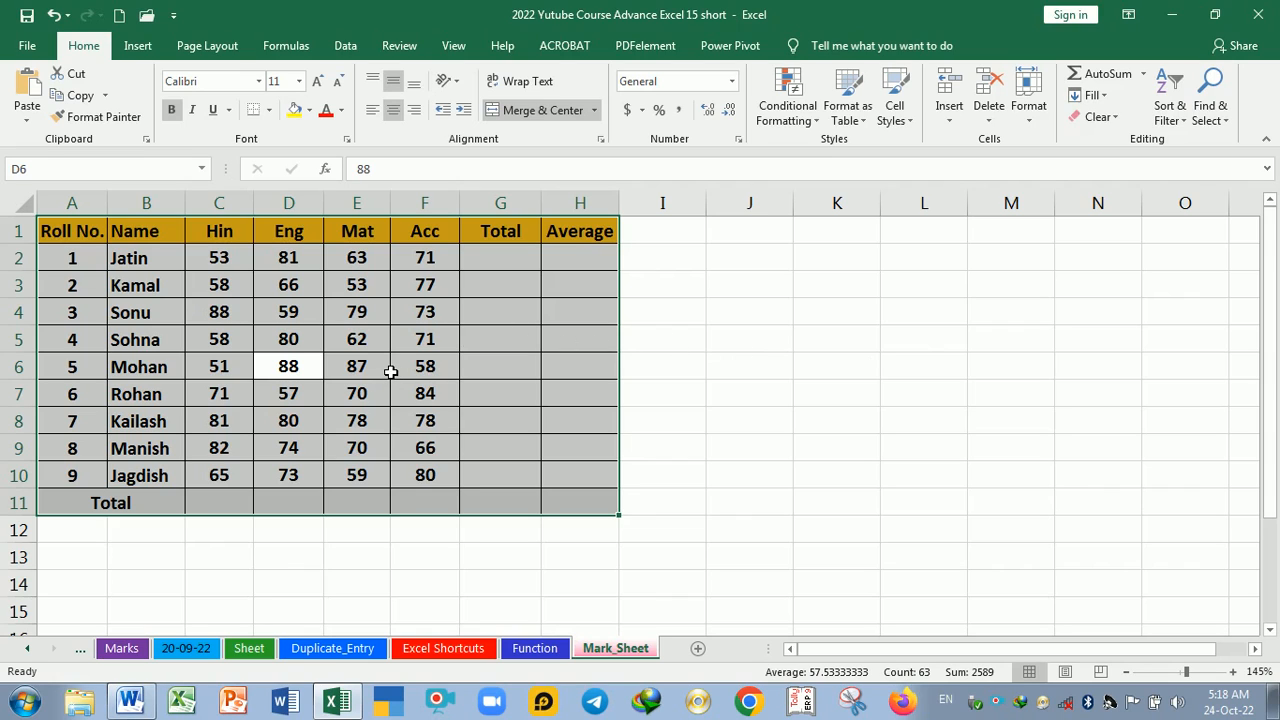
{"action": "key", "text": "ctrl+a"}
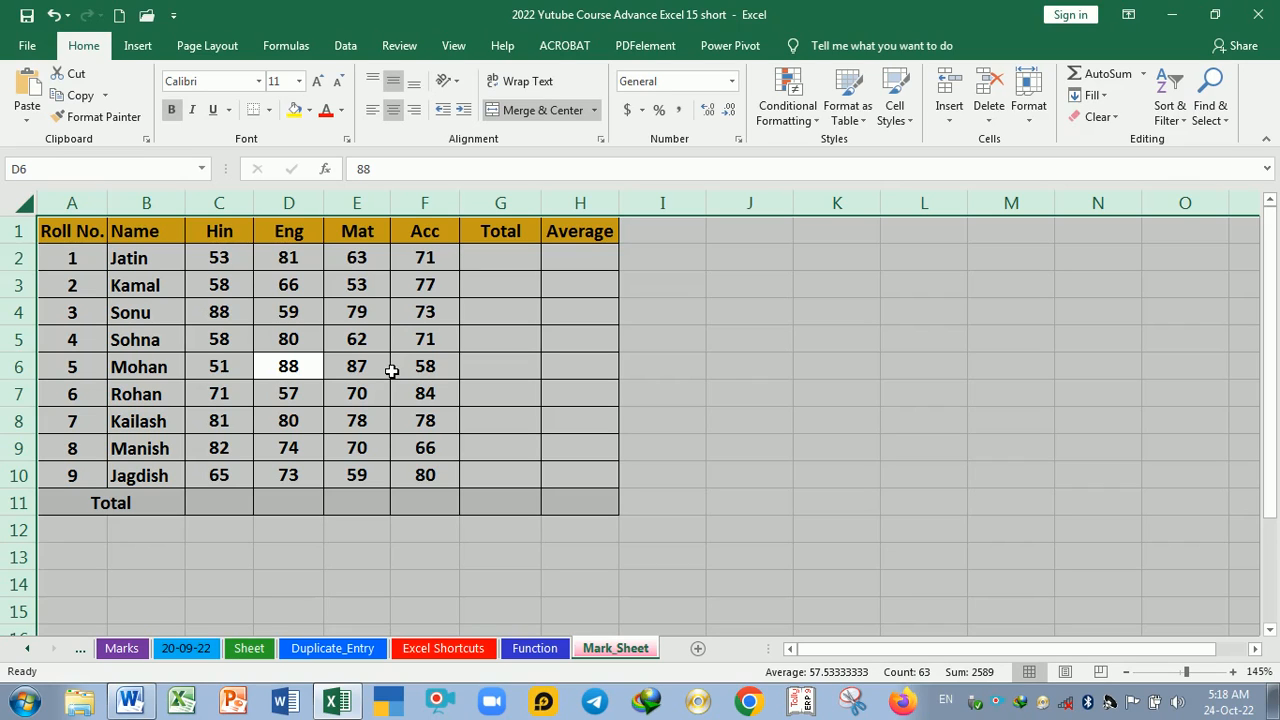
{"action": "left_click", "coordinate": [731, 425]}
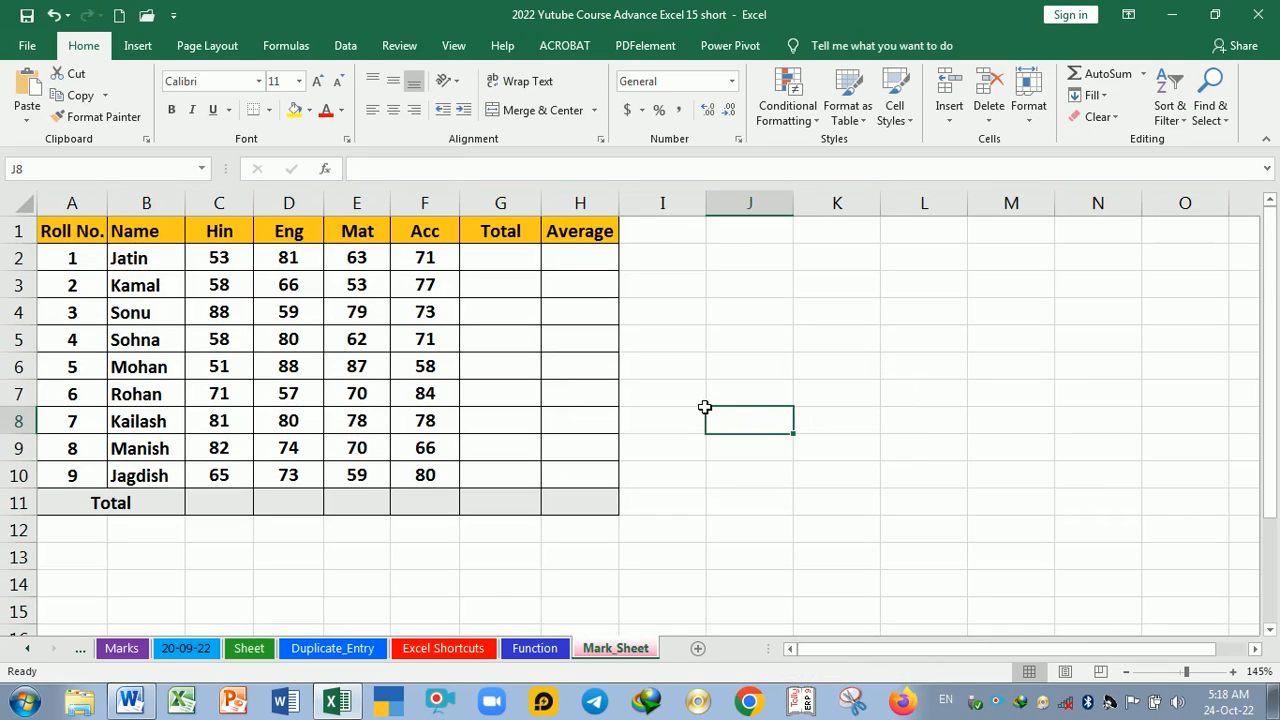
{"action": "left_click", "coordinate": [846, 422]}
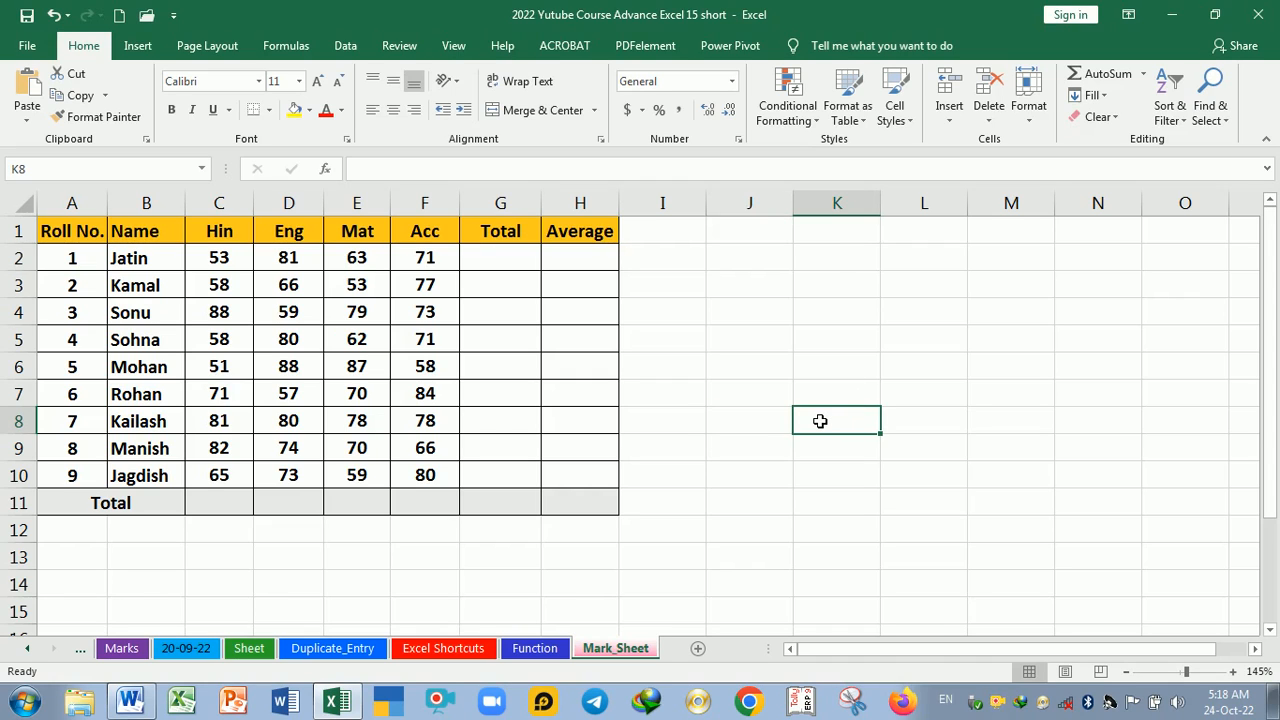
Select the entire worksheet from empty cell K8 and deselect it, then select the whole sheet again and deselect it
{"action": "key", "text": "ctrl+a"}
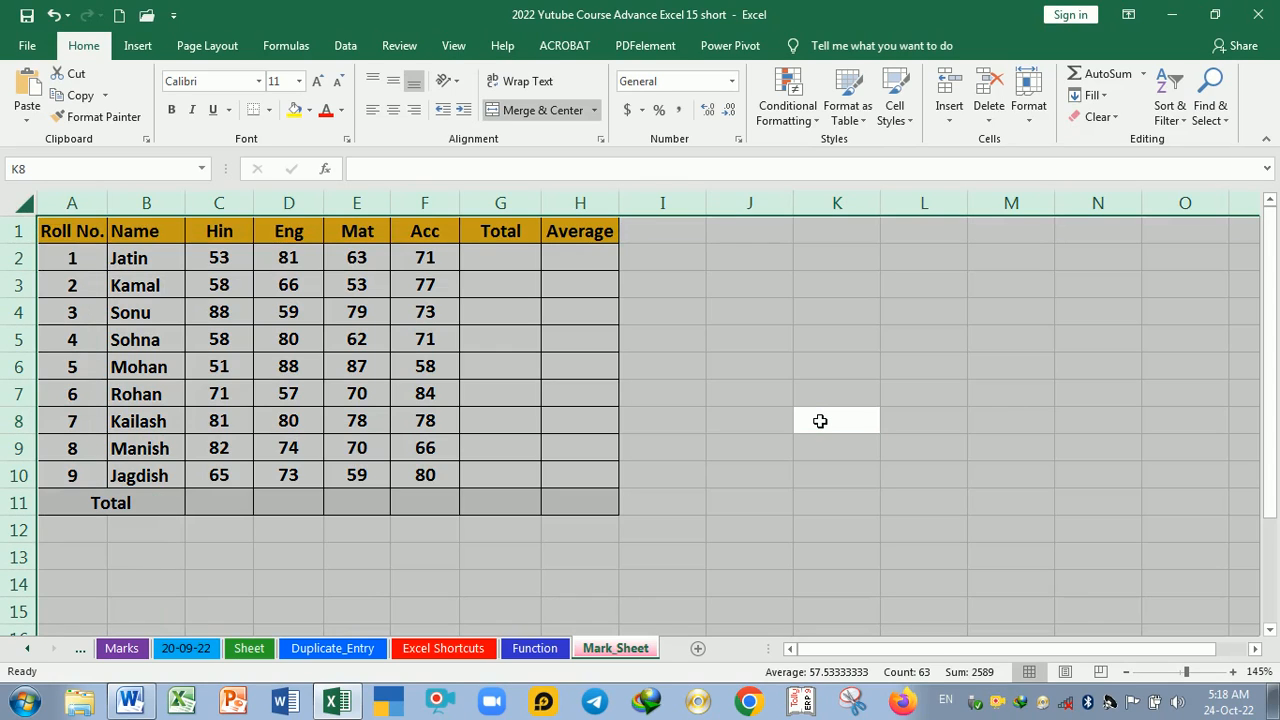
{"action": "left_click", "coordinate": [757, 344]}
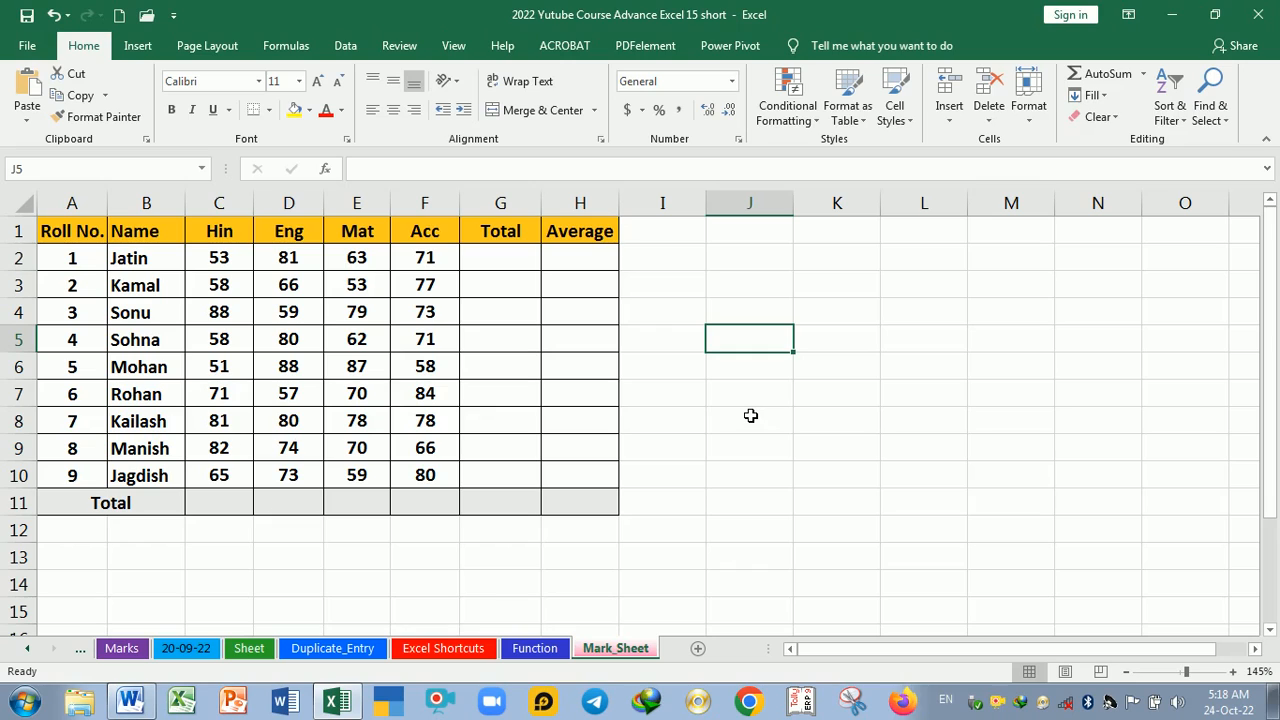
{"action": "left_click", "coordinate": [28, 206]}
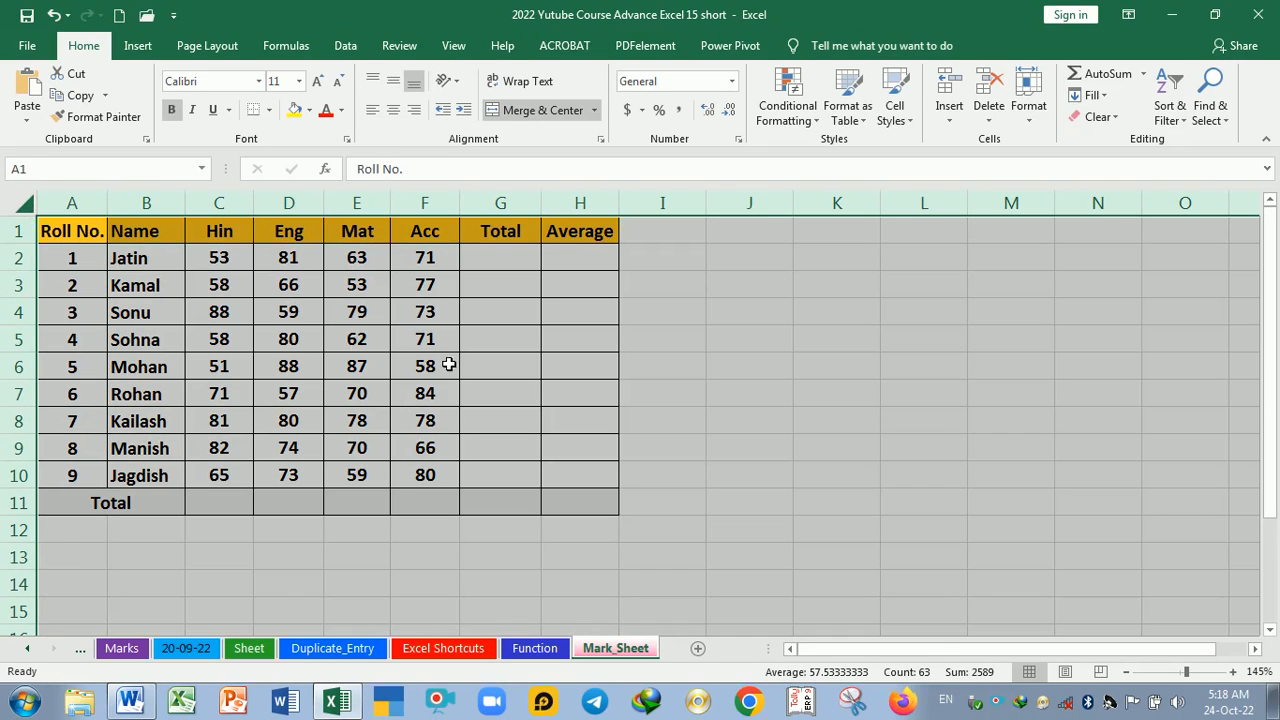
{"action": "left_click", "coordinate": [776, 369]}
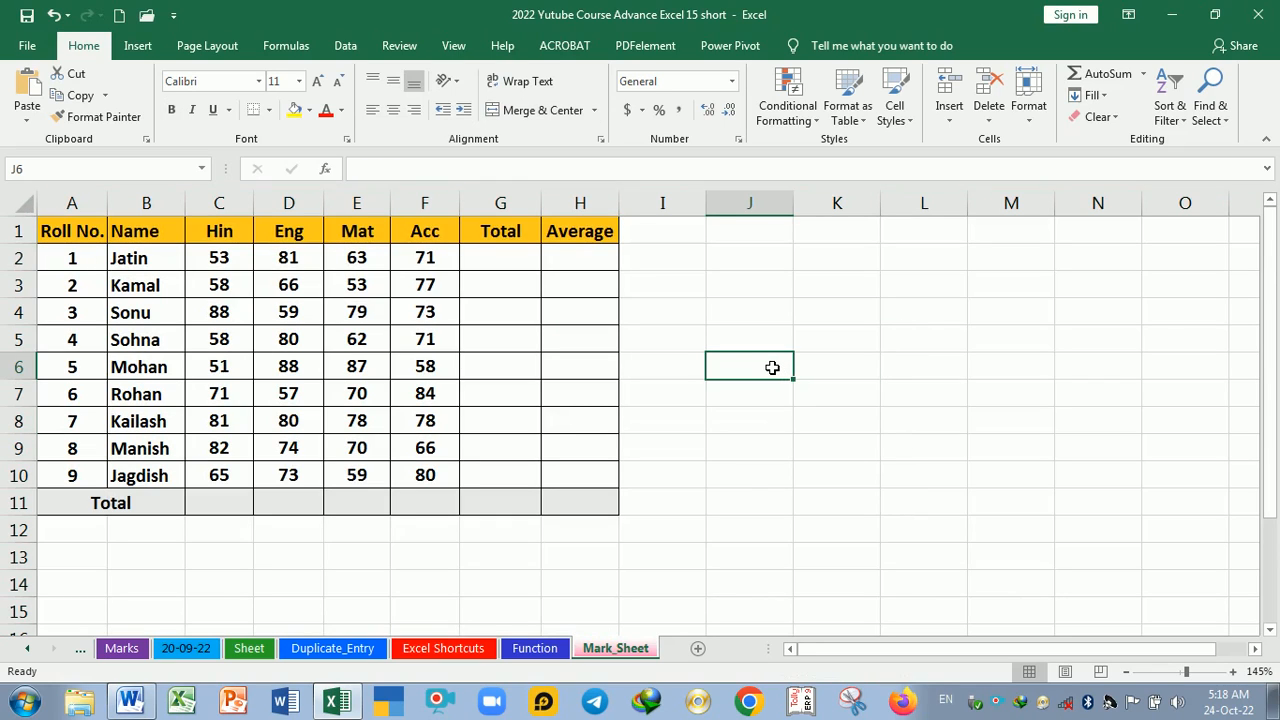
Check the shortcut list in Word, return to Excel, and fill Total cells G2:G10 with AutoSum totals of each student's marks
{"action": "key", "text": "alt+Tab"}
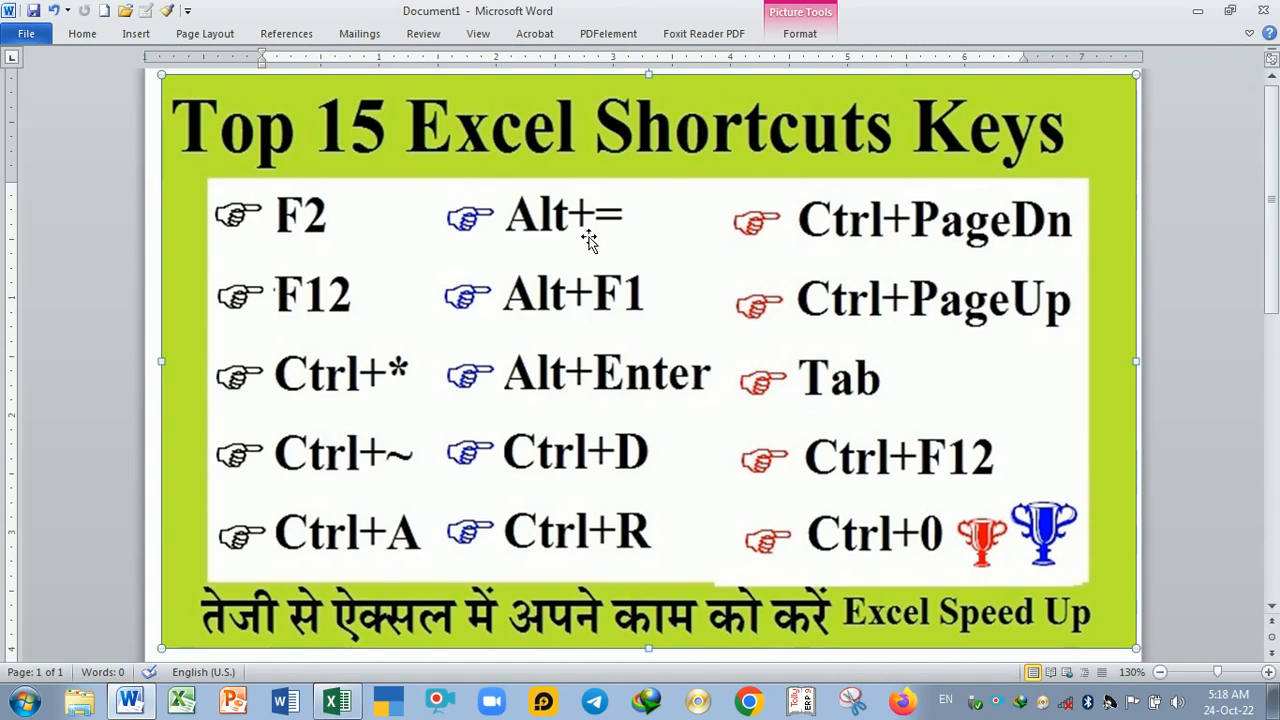
{"action": "key", "text": "alt+Tab"}
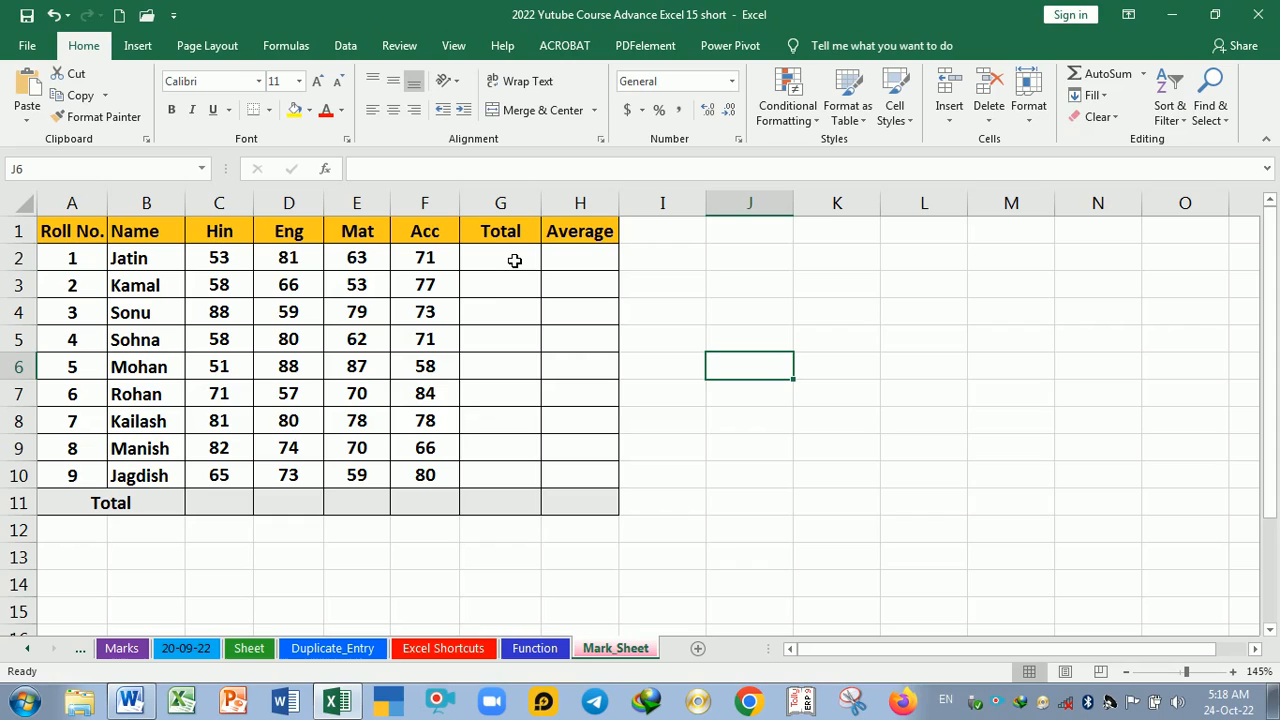
{"action": "left_click_drag", "start_coordinate": [514, 260], "coordinate": [520, 477]}
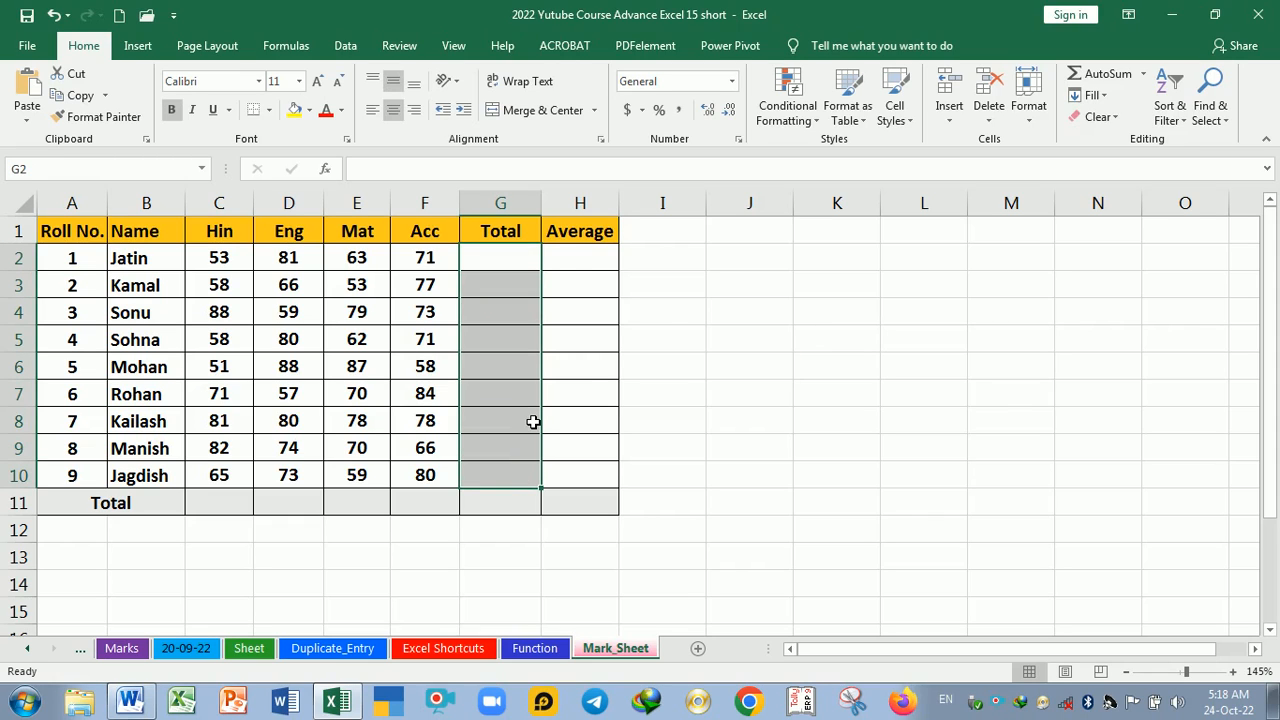
{"action": "key", "text": "alt+equal"}
{"action": "key", "text": "ctrl+Return"}
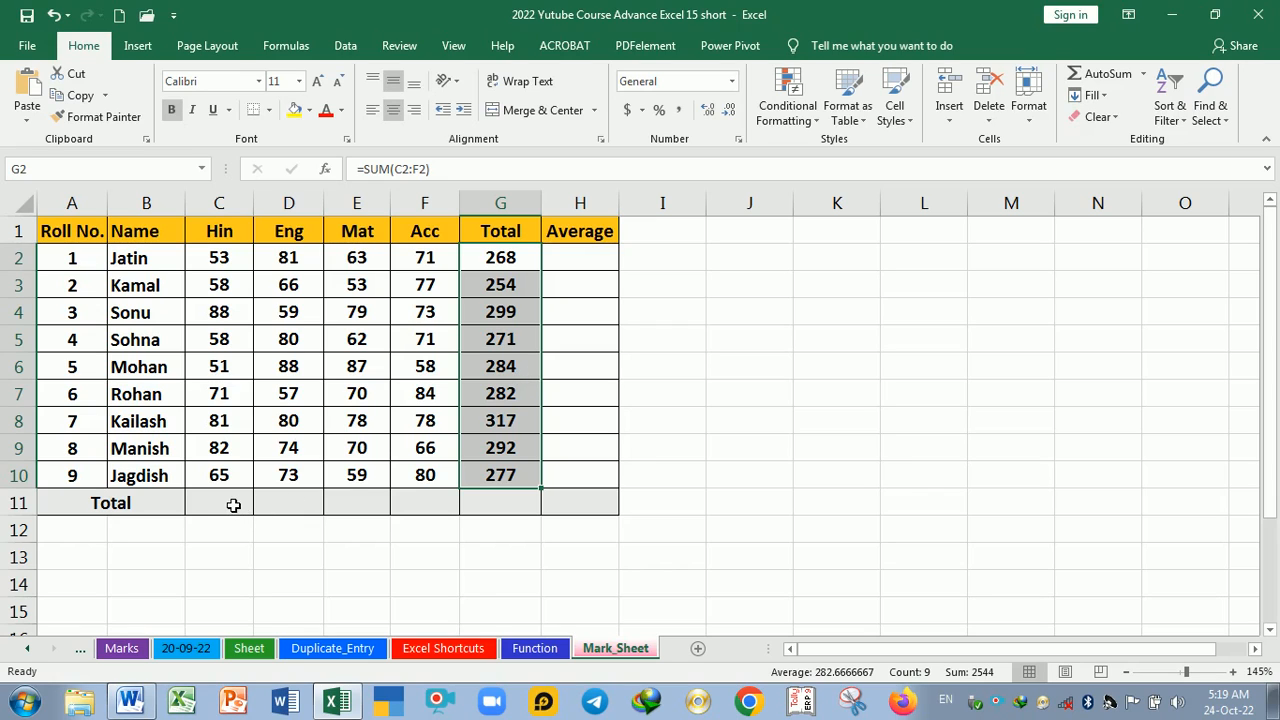
Fill the Total row cells C11:G11 with AutoSum totals of the columns above
{"action": "left_click_drag", "start_coordinate": [219, 506], "coordinate": [502, 507]}
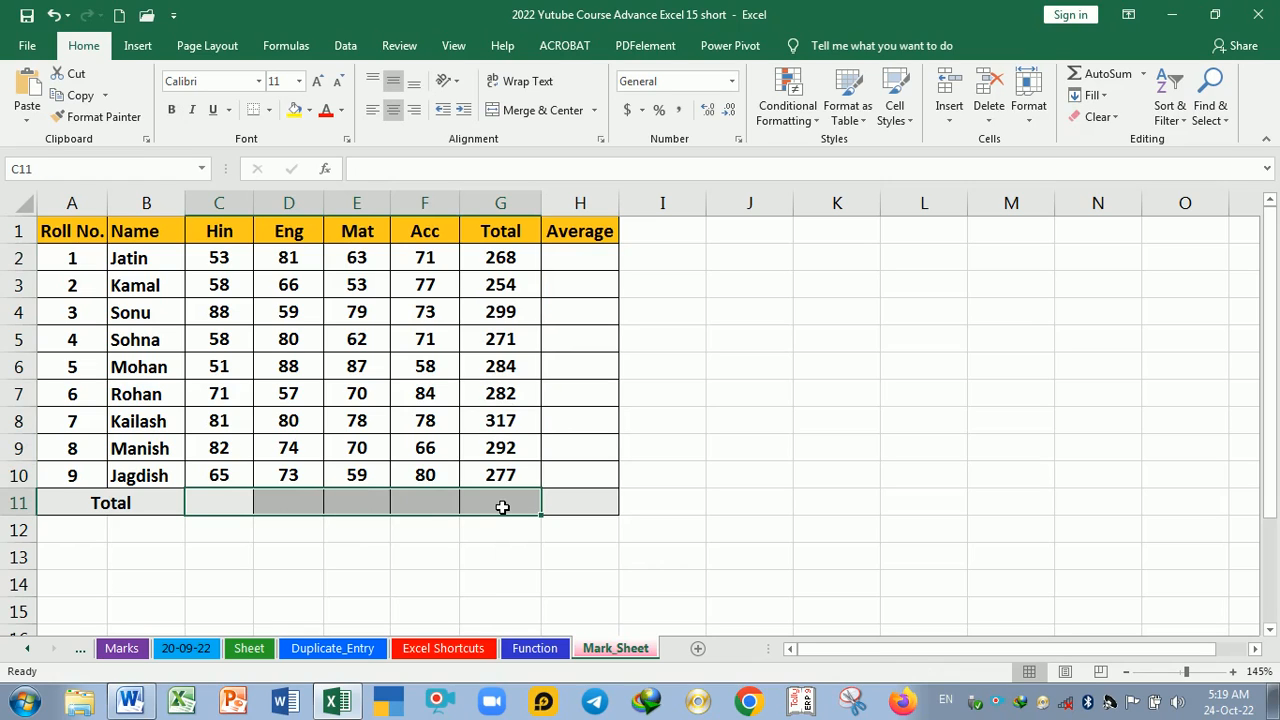
{"action": "key", "text": "alt+equal"}
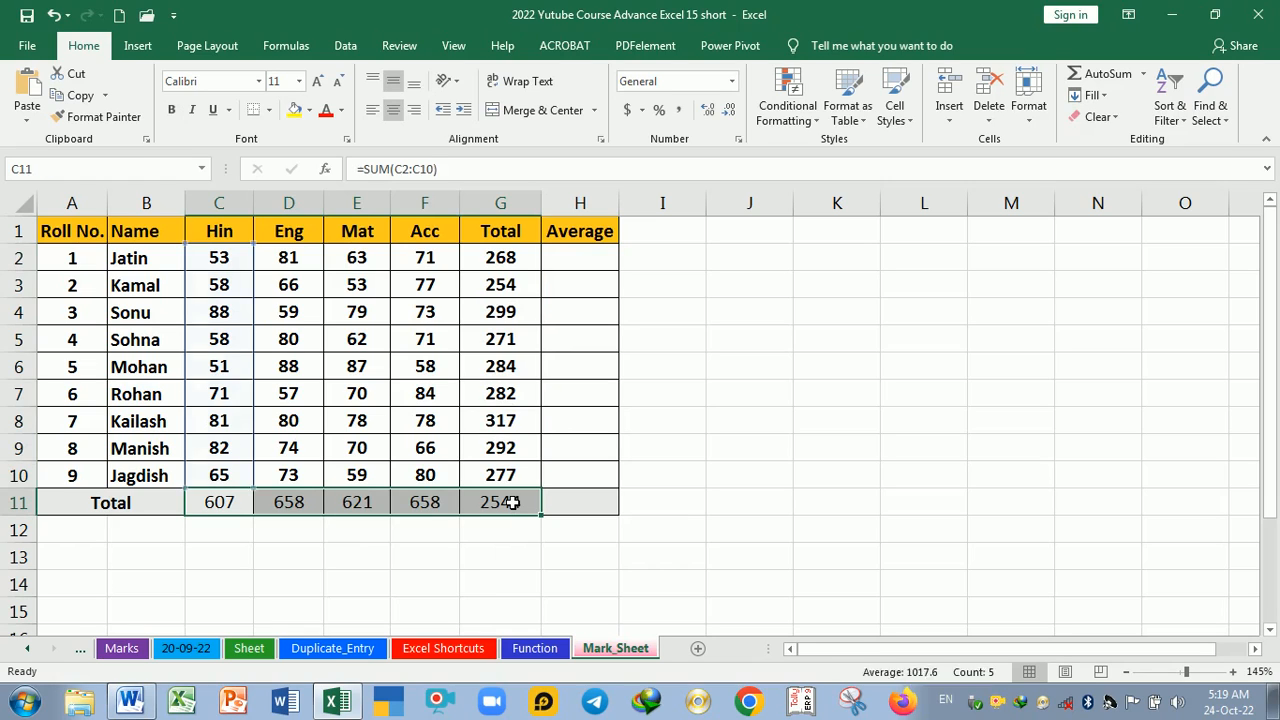
{"action": "key", "text": "Tab"}
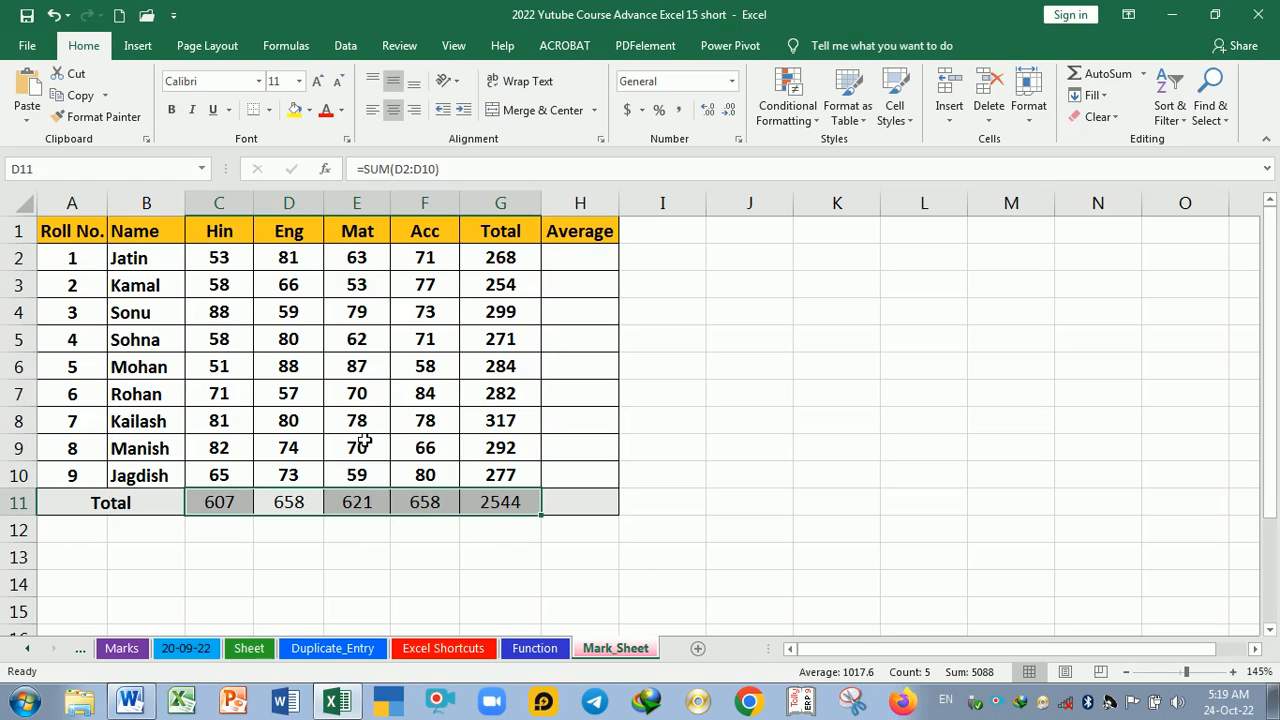
{"action": "left_click", "coordinate": [414, 540]}
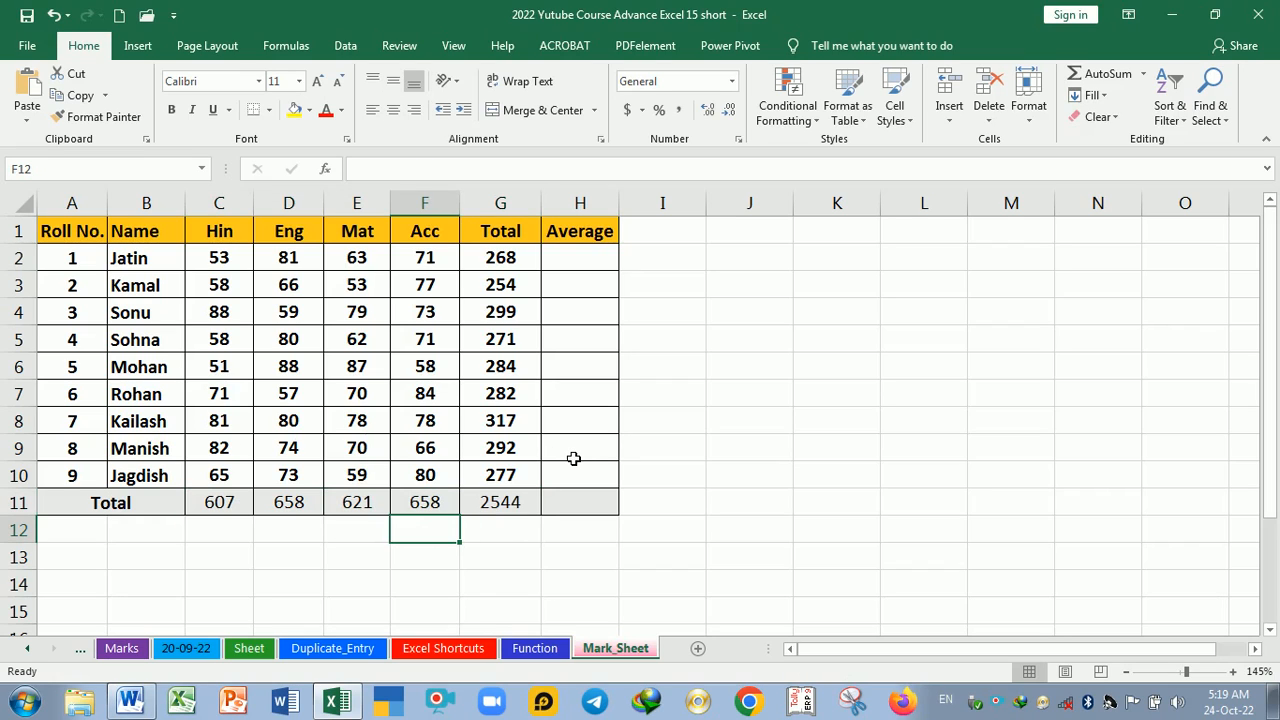
Check the shortcut list in Word, return to Excel, and delete the entire Average column H from the mark sheet
{"action": "key", "text": "alt+Tab"}
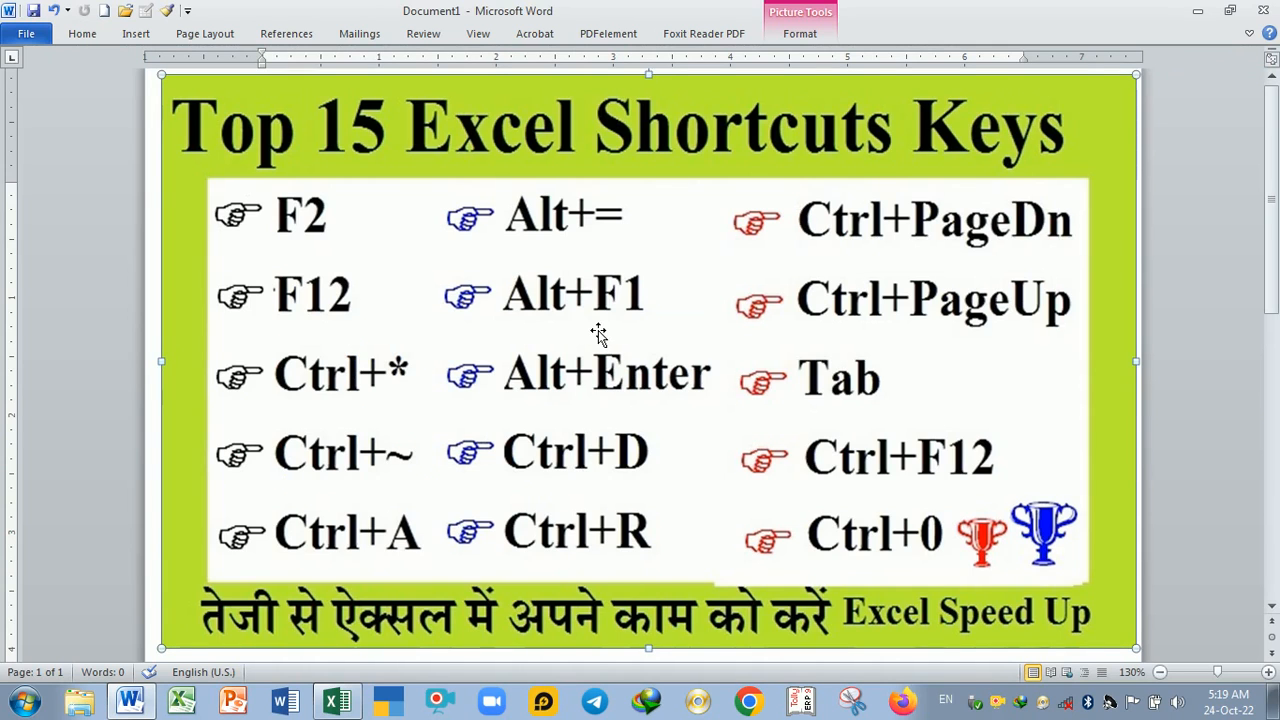
{"action": "key", "text": "alt+Tab"}
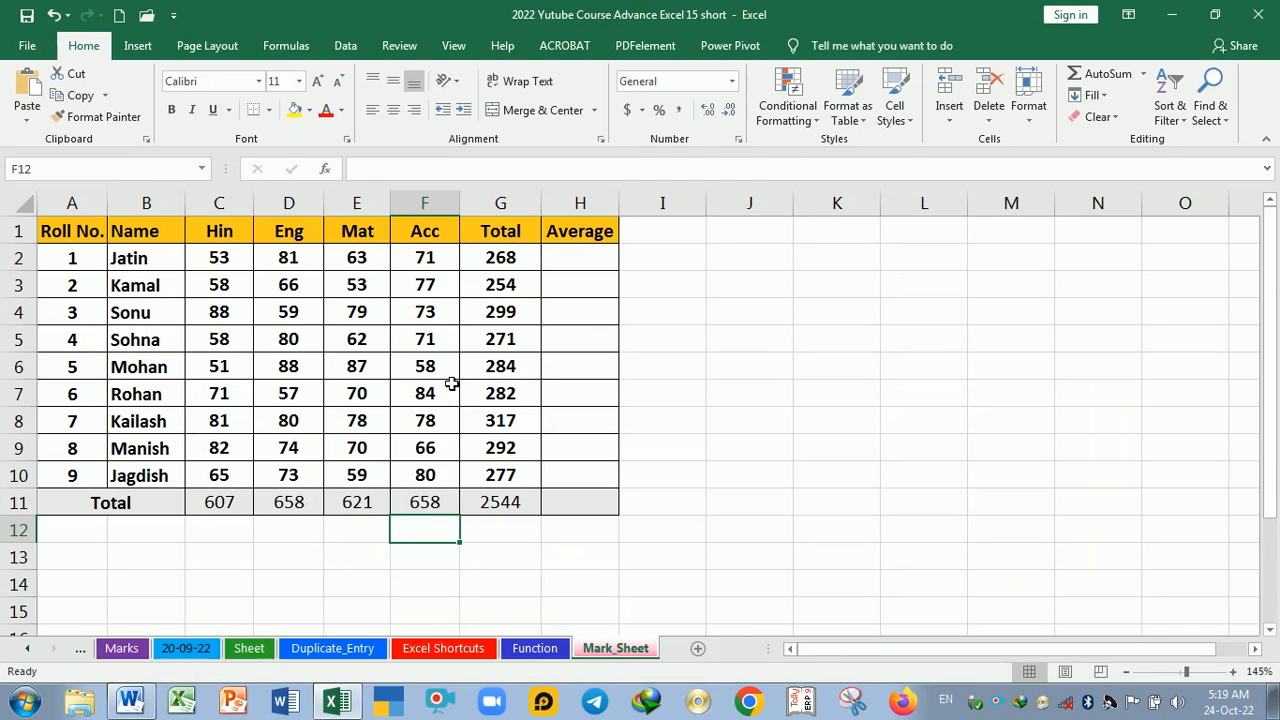
{"action": "left_click", "coordinate": [595, 396]}
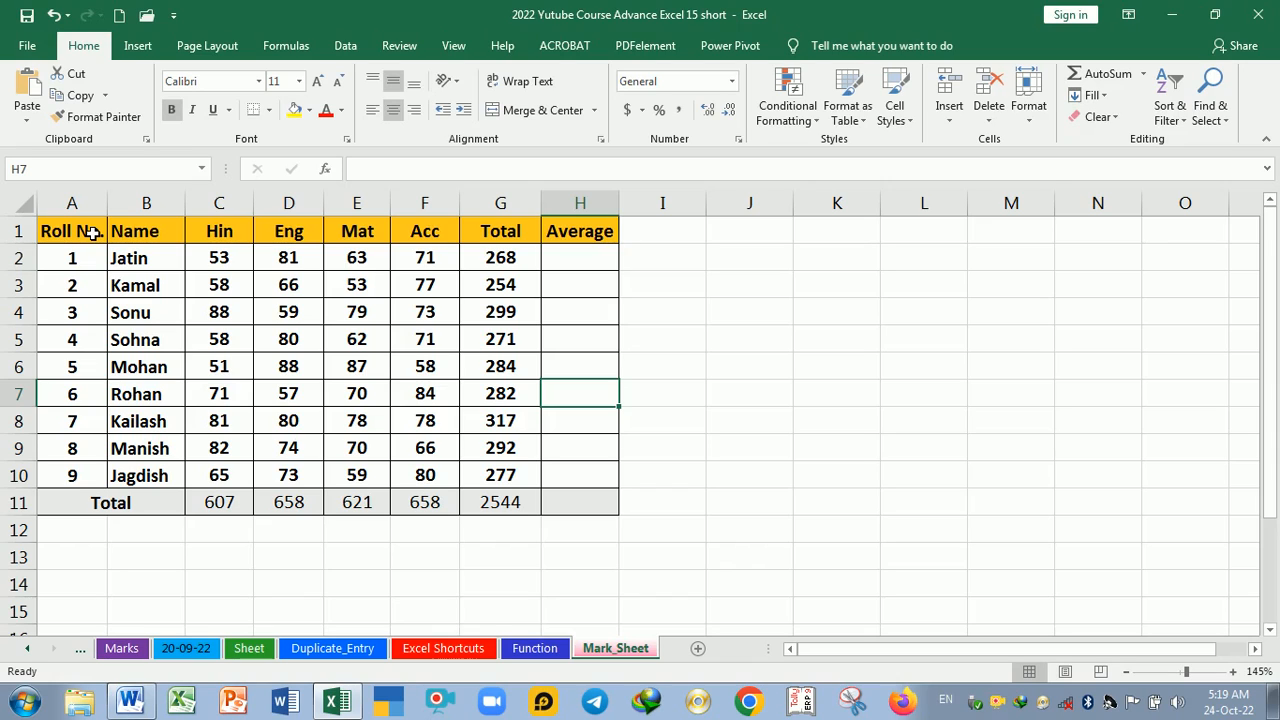
{"action": "left_click", "coordinate": [596, 216]}
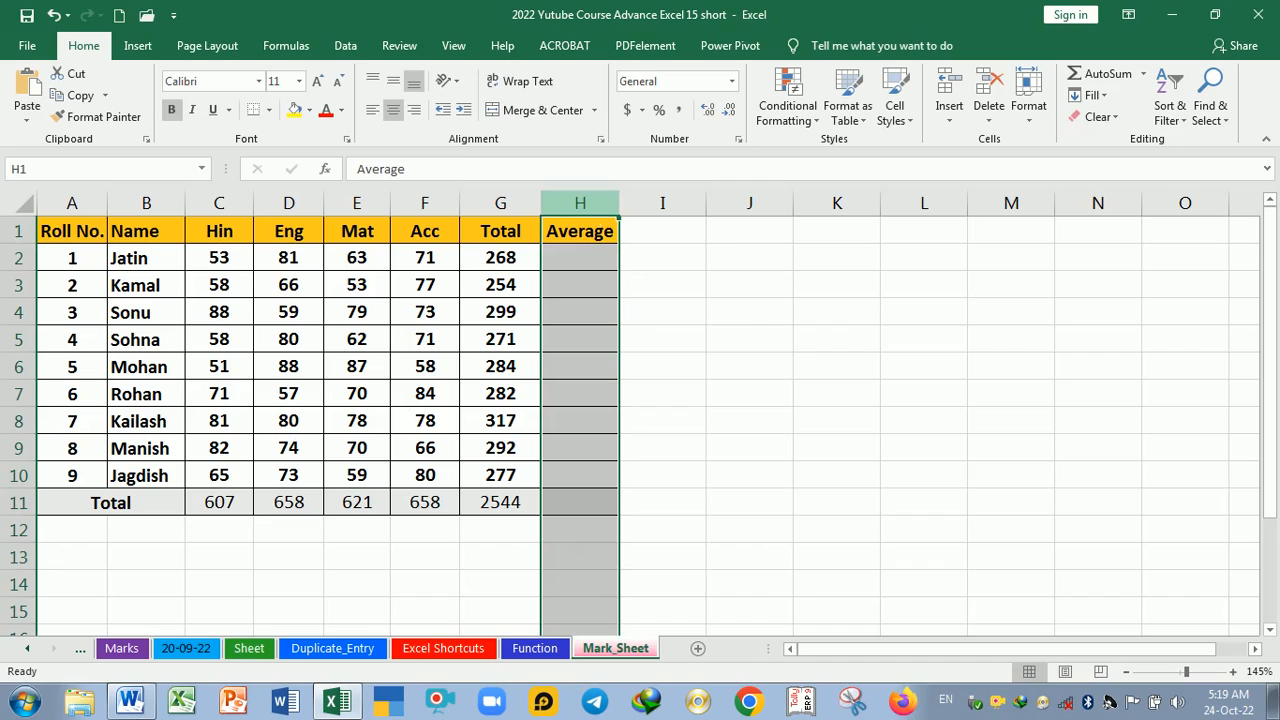
{"action": "key", "text": "ctrl+minus"}
{"action": "left_click", "coordinate": [571, 318]}
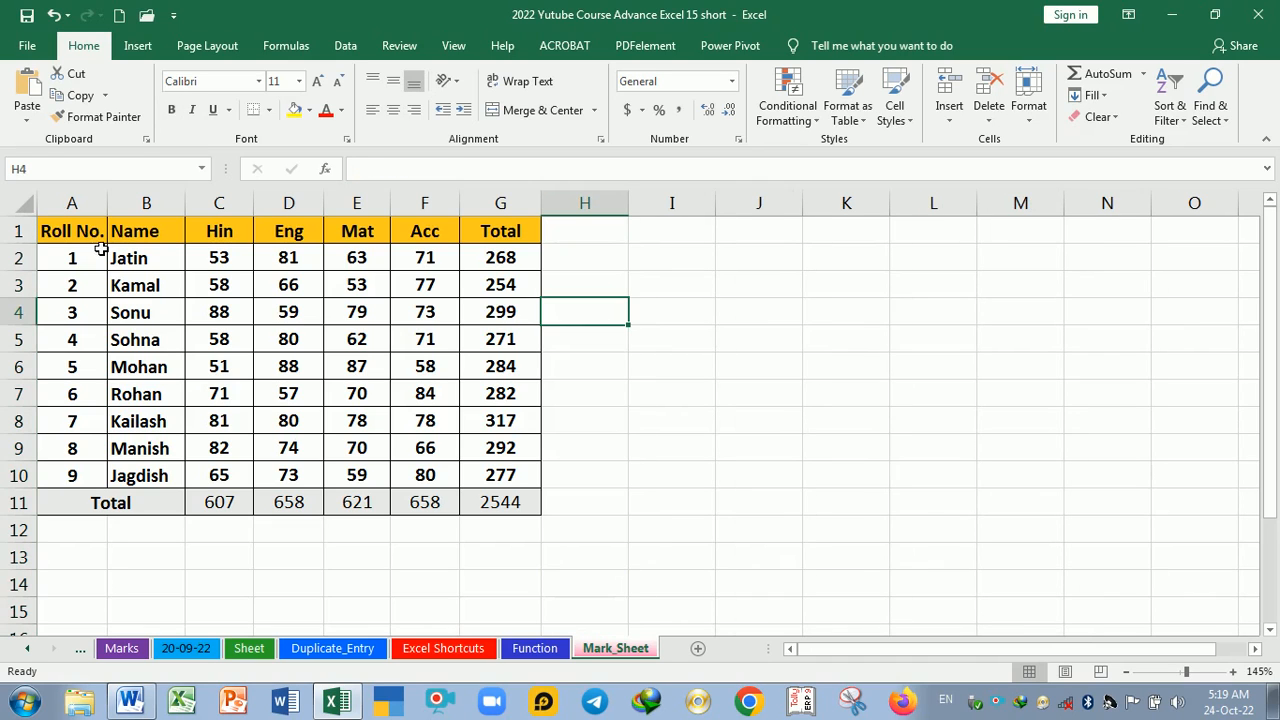
Insert a default column chart from the marks table A1:G11 and place it beside the table, clear of the data
{"action": "left_click_drag", "start_coordinate": [88, 233], "coordinate": [510, 501]}
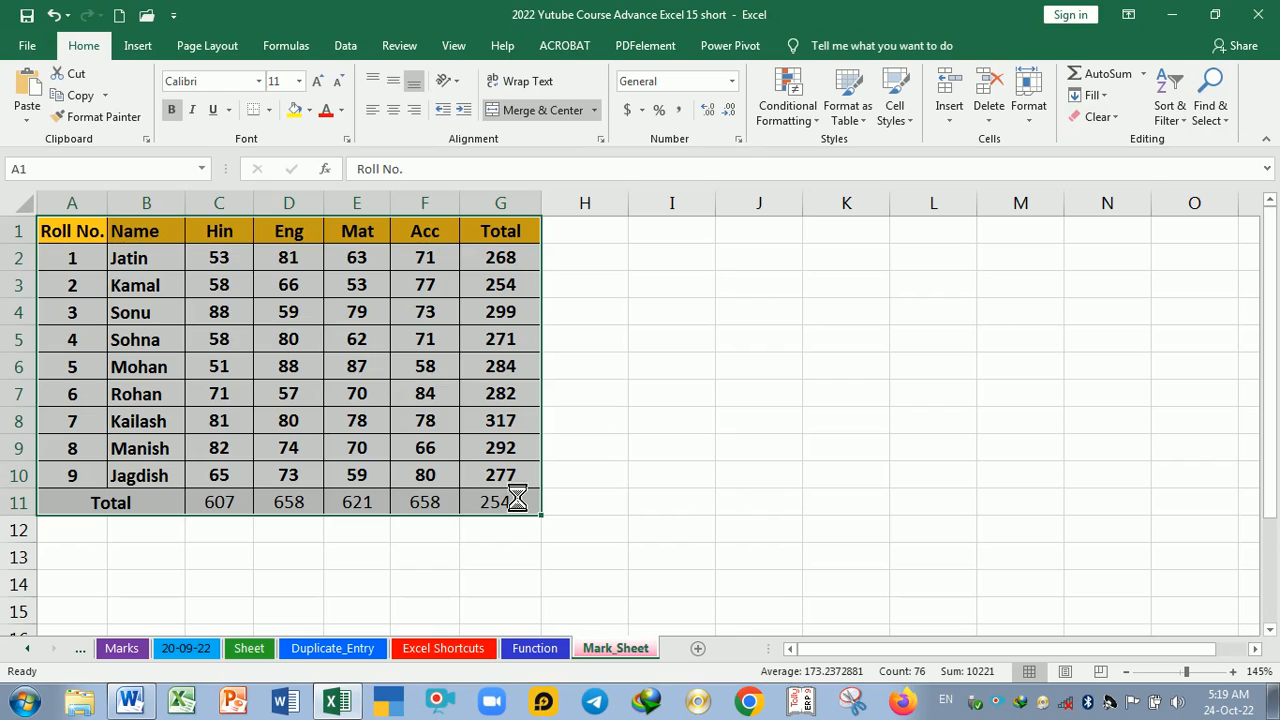
{"action": "key", "text": "alt+F1"}
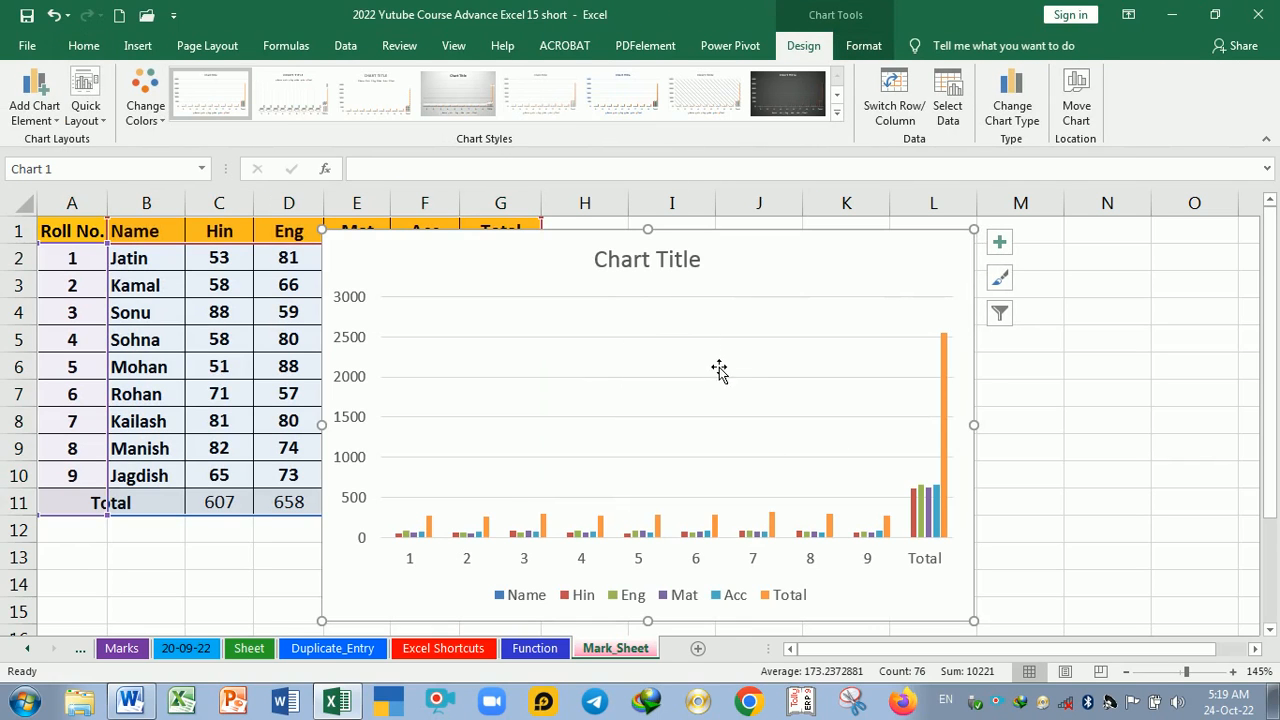
{"action": "left_click_drag", "start_coordinate": [730, 262], "coordinate": [963, 243]}
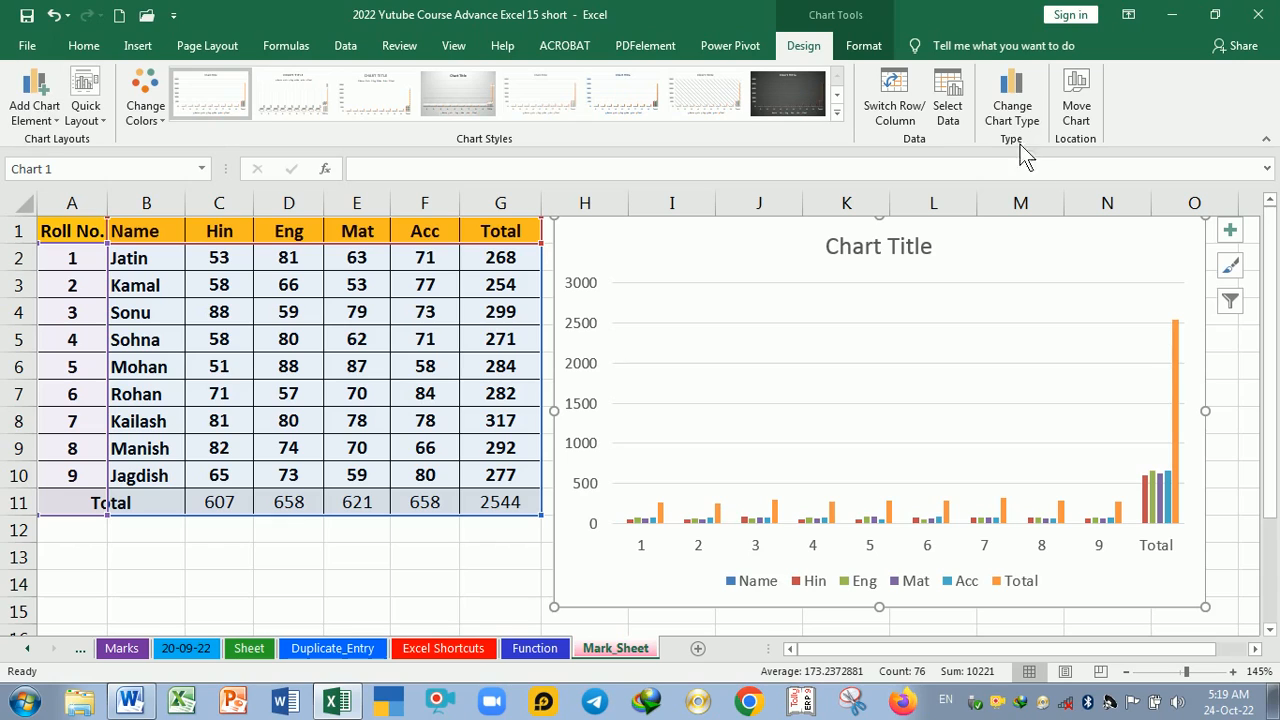
Change the chart type to 3-D 100% Stacked Column
{"action": "left_click", "coordinate": [1012, 100]}
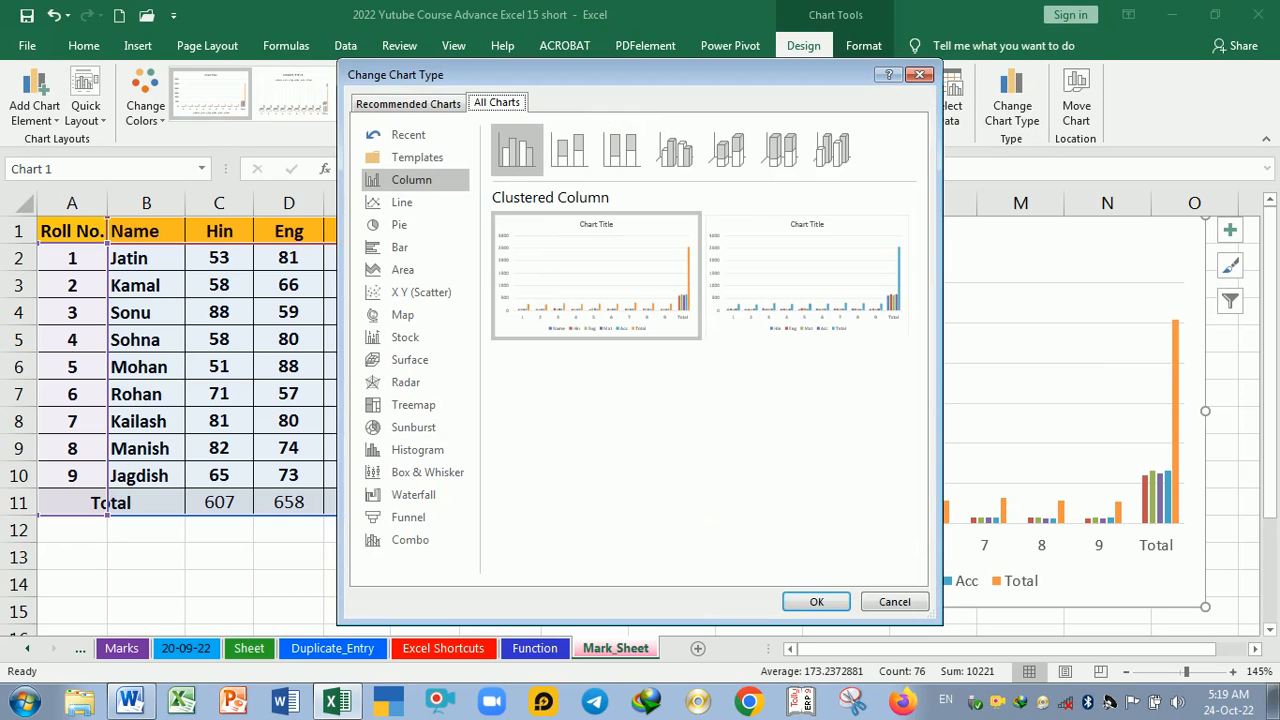
{"action": "left_click", "coordinate": [780, 154]}
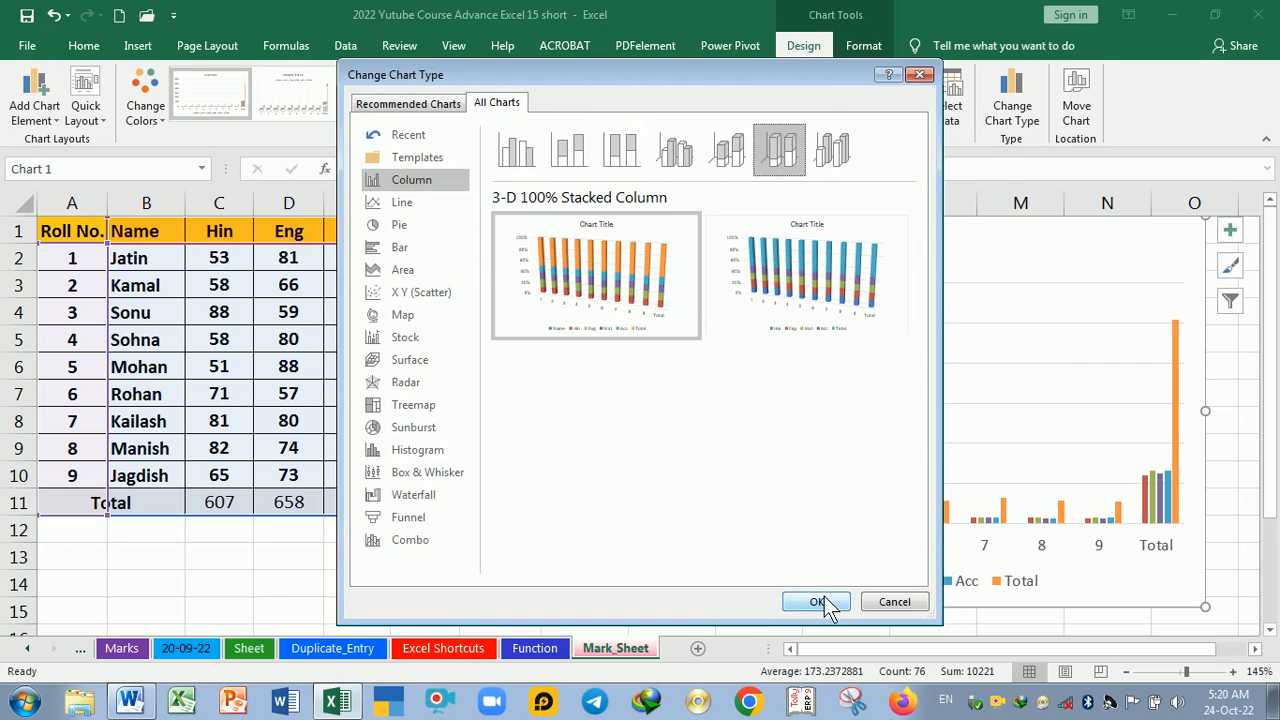
{"action": "left_click", "coordinate": [828, 603]}
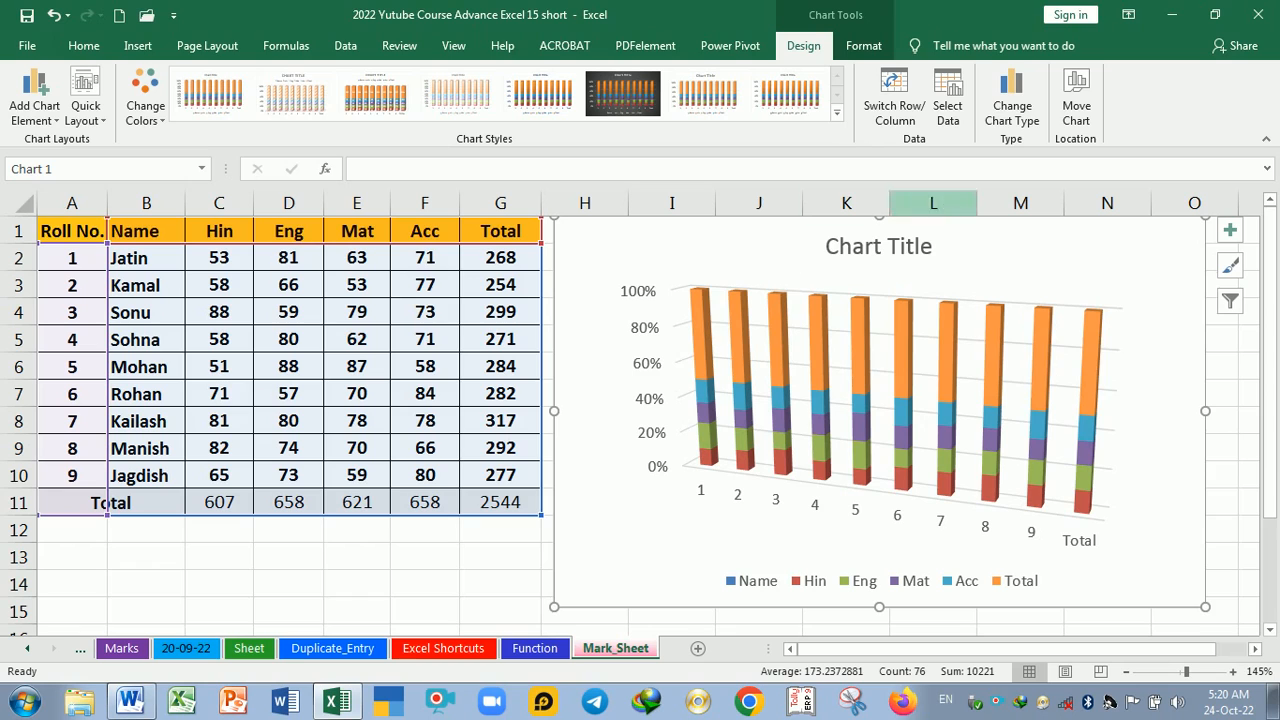
Change the chart type to 3-D Pie
{"action": "left_click", "coordinate": [1027, 119]}
{"action": "mouse_move", "coordinate": [520, 258]}
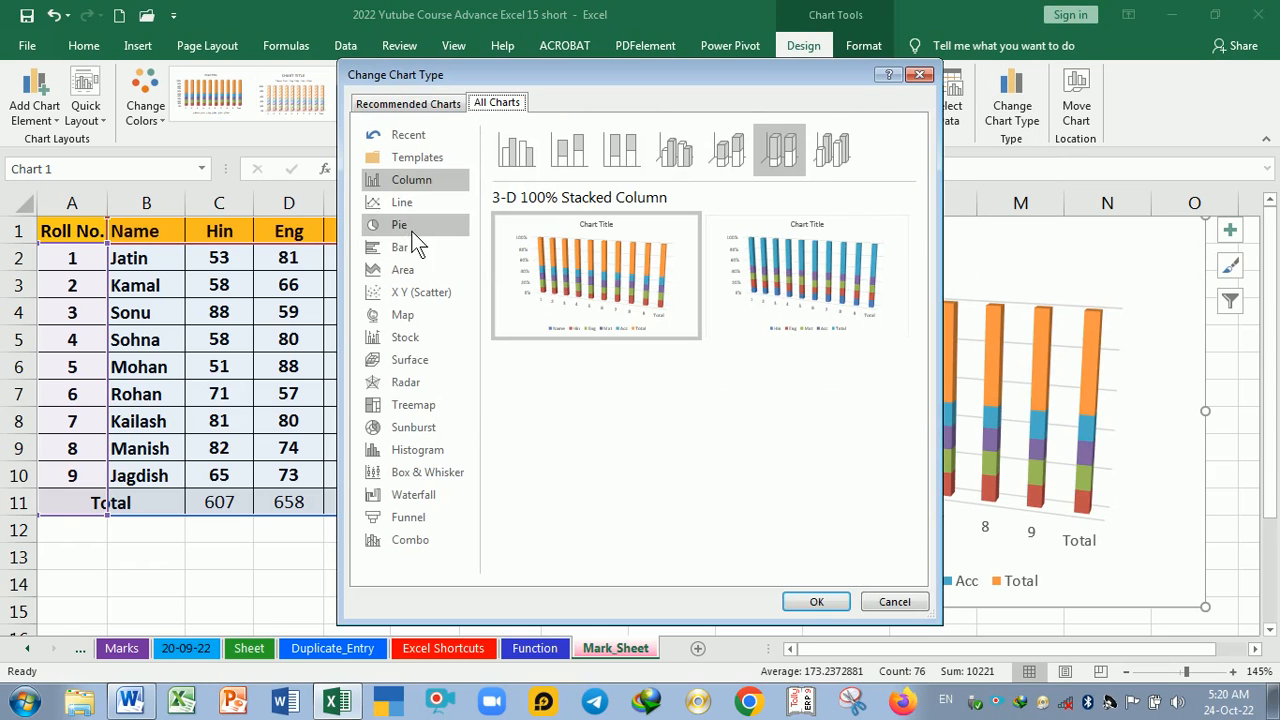
{"action": "left_click", "coordinate": [410, 226]}
{"action": "left_click", "coordinate": [576, 156]}
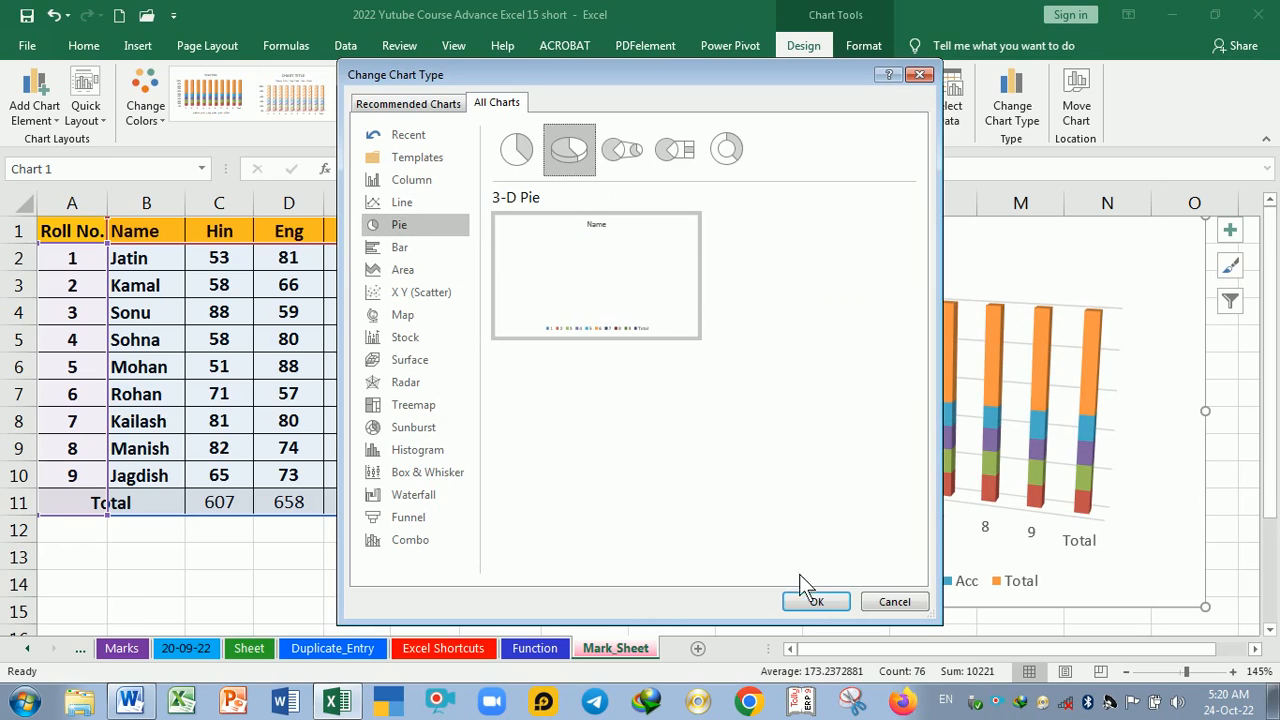
{"action": "left_click", "coordinate": [816, 603]}
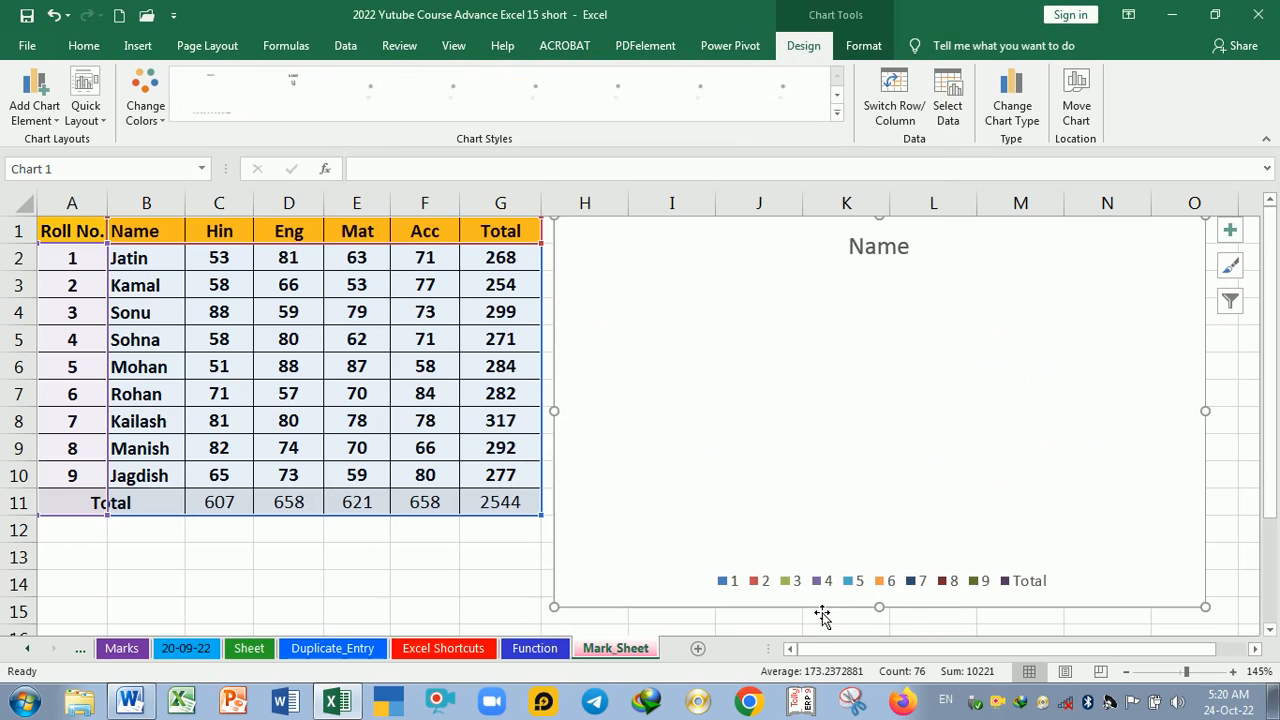
Change the chart type to 3-D Column
{"action": "left_click", "coordinate": [998, 117]}
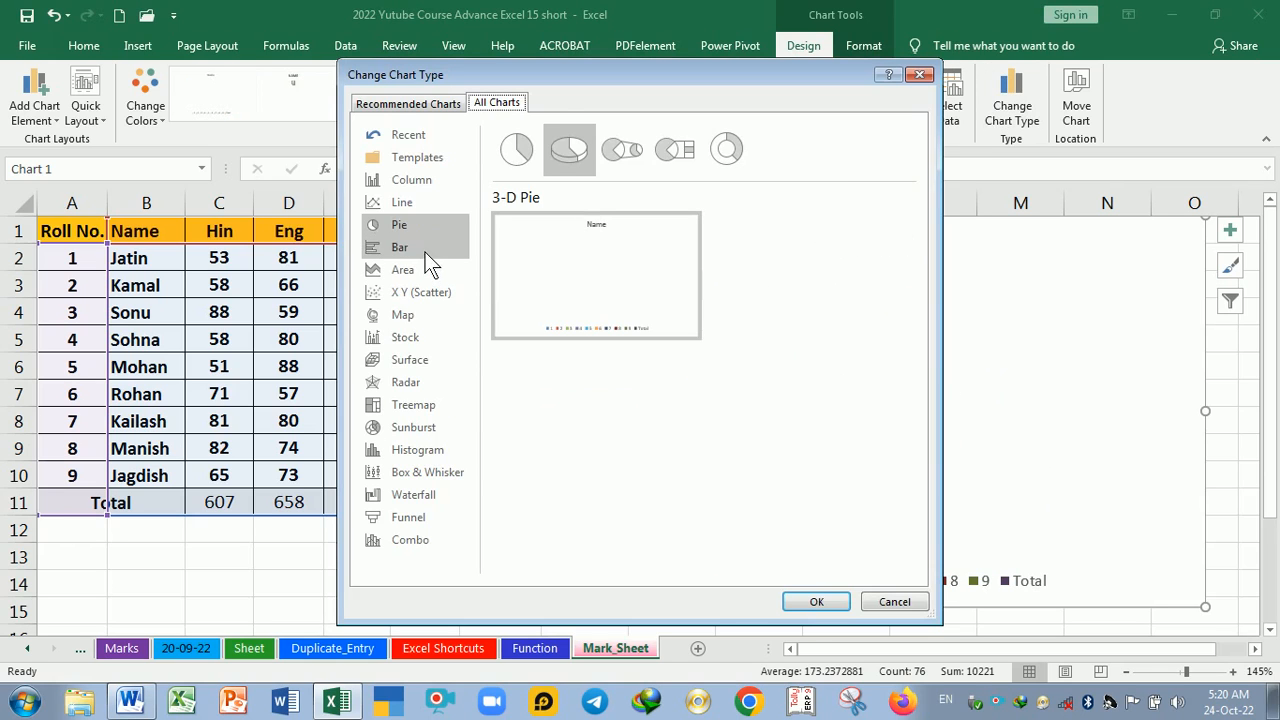
{"action": "left_click", "coordinate": [418, 181]}
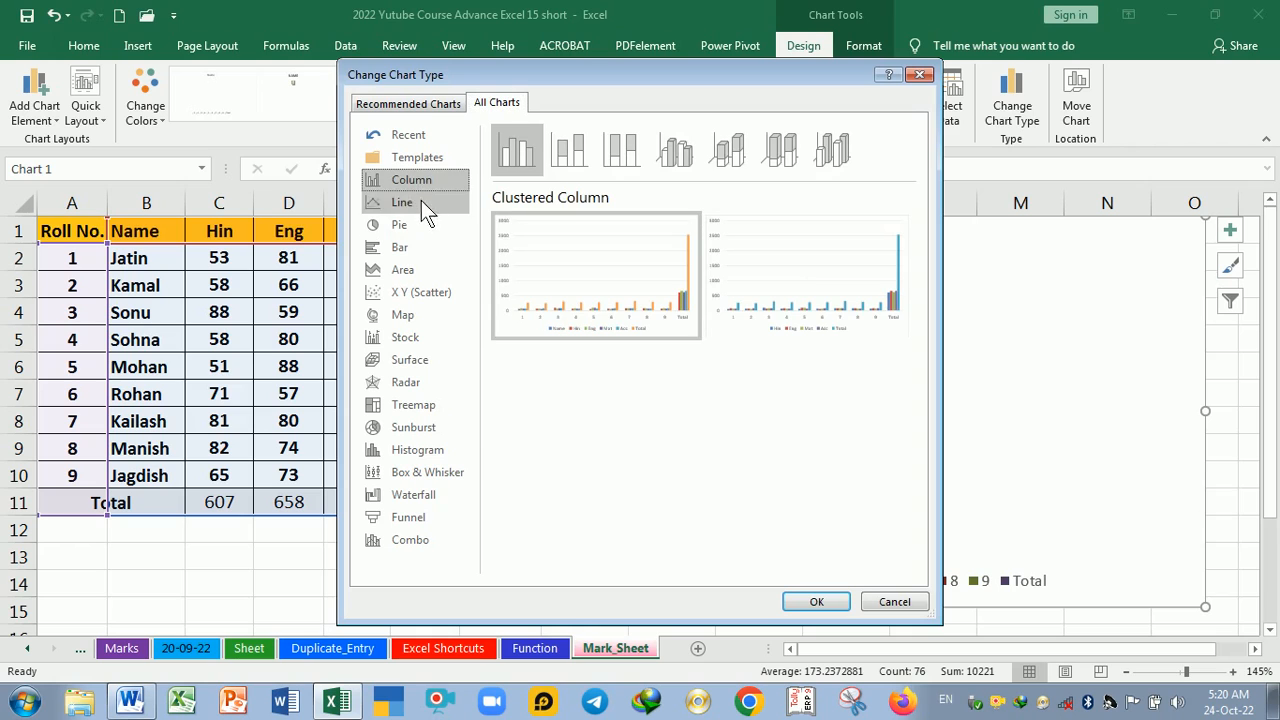
{"action": "left_click", "coordinate": [830, 150]}
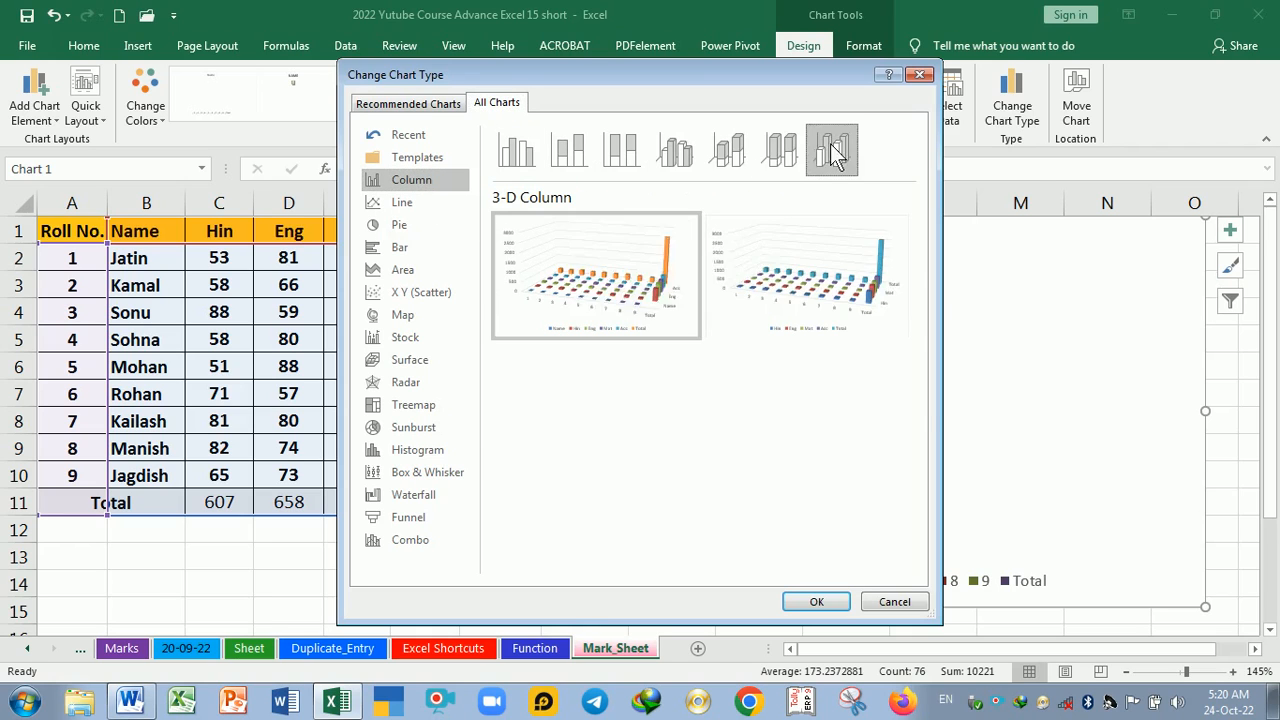
{"action": "left_click", "coordinate": [816, 601]}
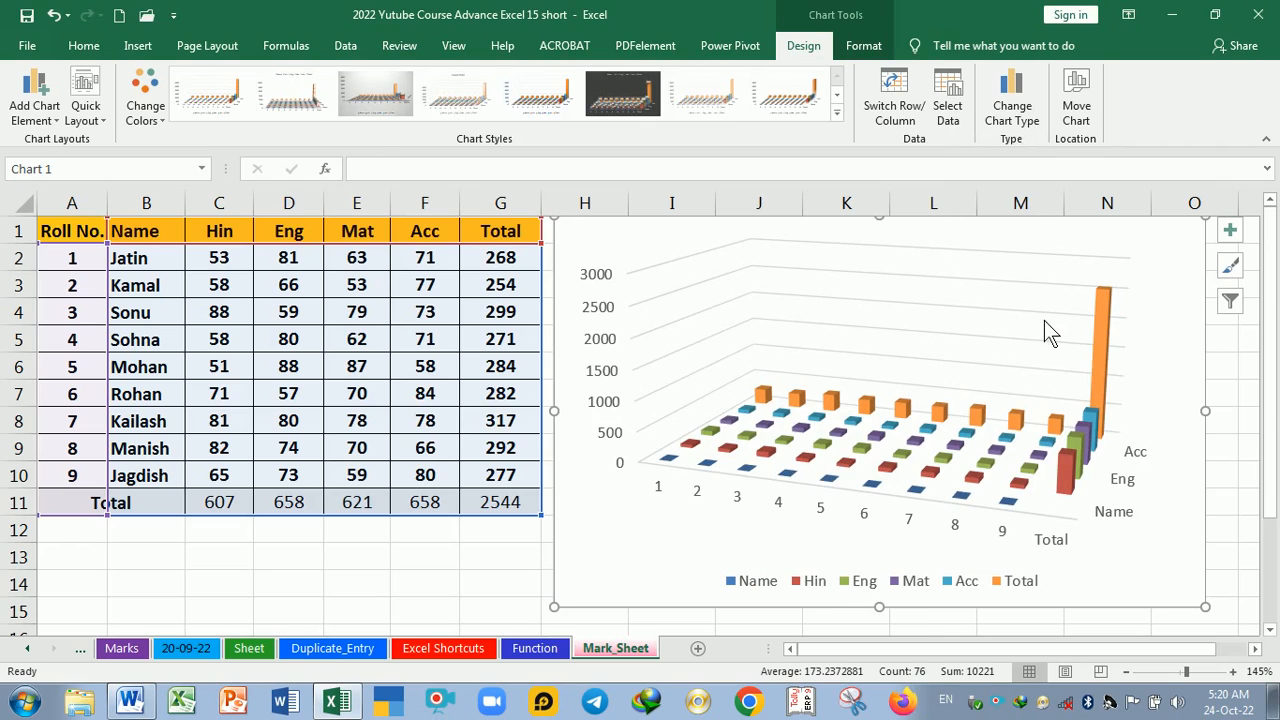
Delete the marks chart from the worksheet
{"action": "left_click", "coordinate": [1168, 280]}
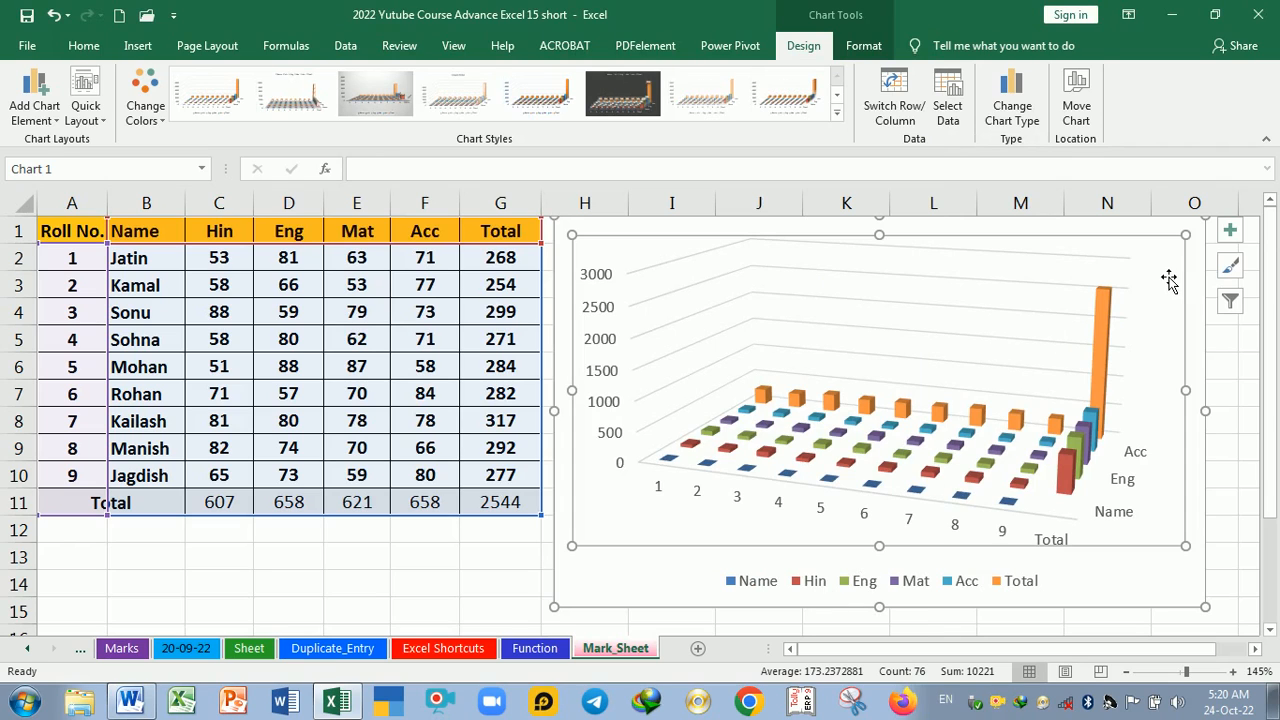
{"action": "left_click", "coordinate": [1160, 586]}
{"action": "key", "text": "Delete"}
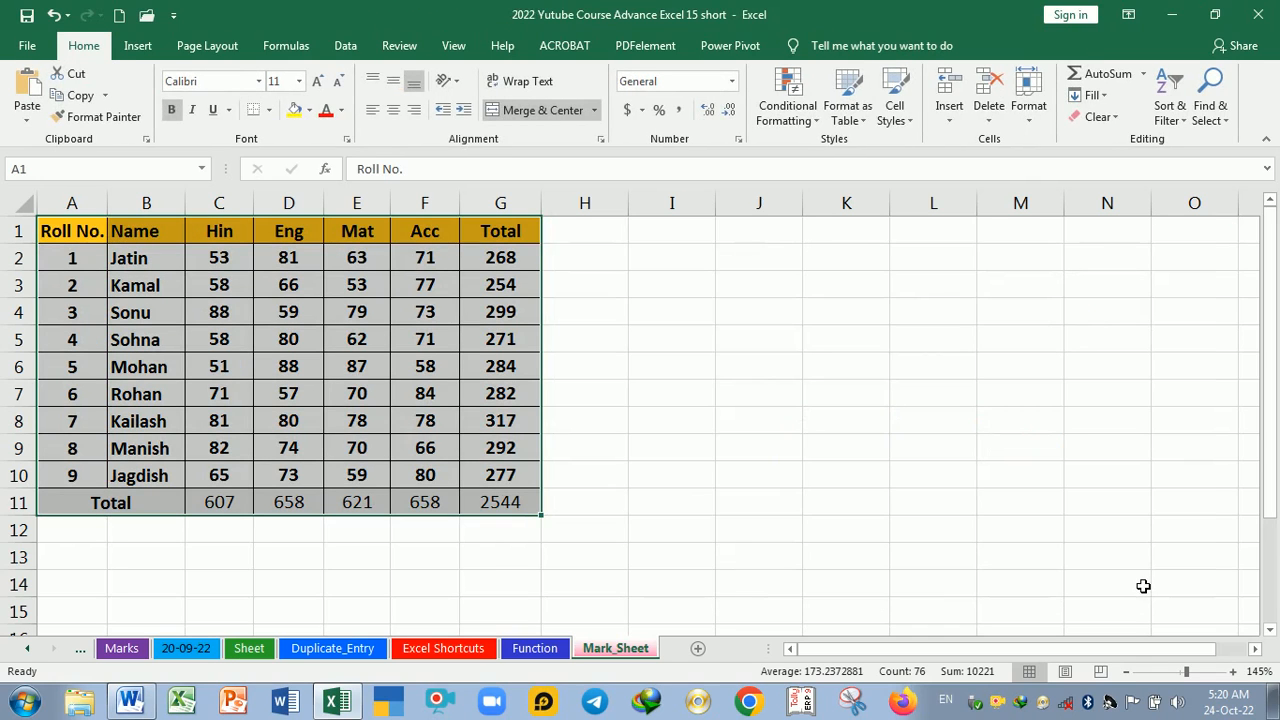
Check the shortcut list in the Word document, return to the Excel mark sheet and merge and center cells J2:L3
{"action": "key", "text": "alt+Tab"}
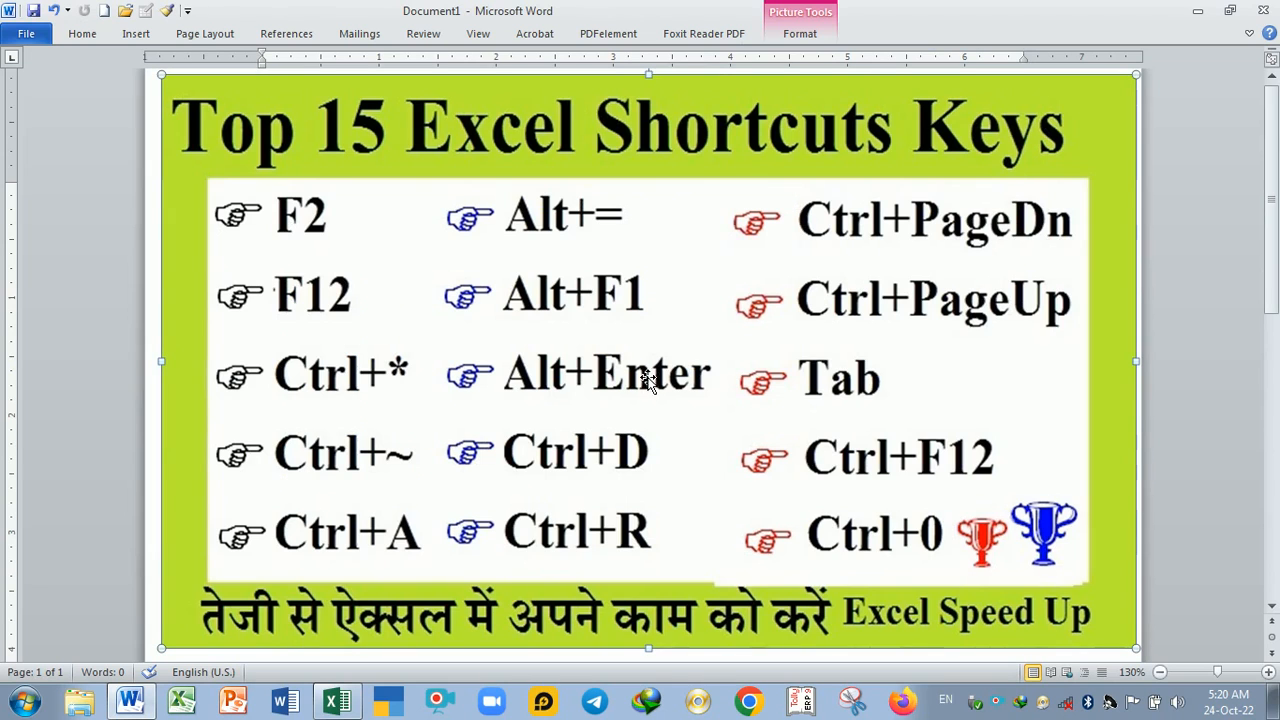
{"action": "key", "text": "alt+Tab"}
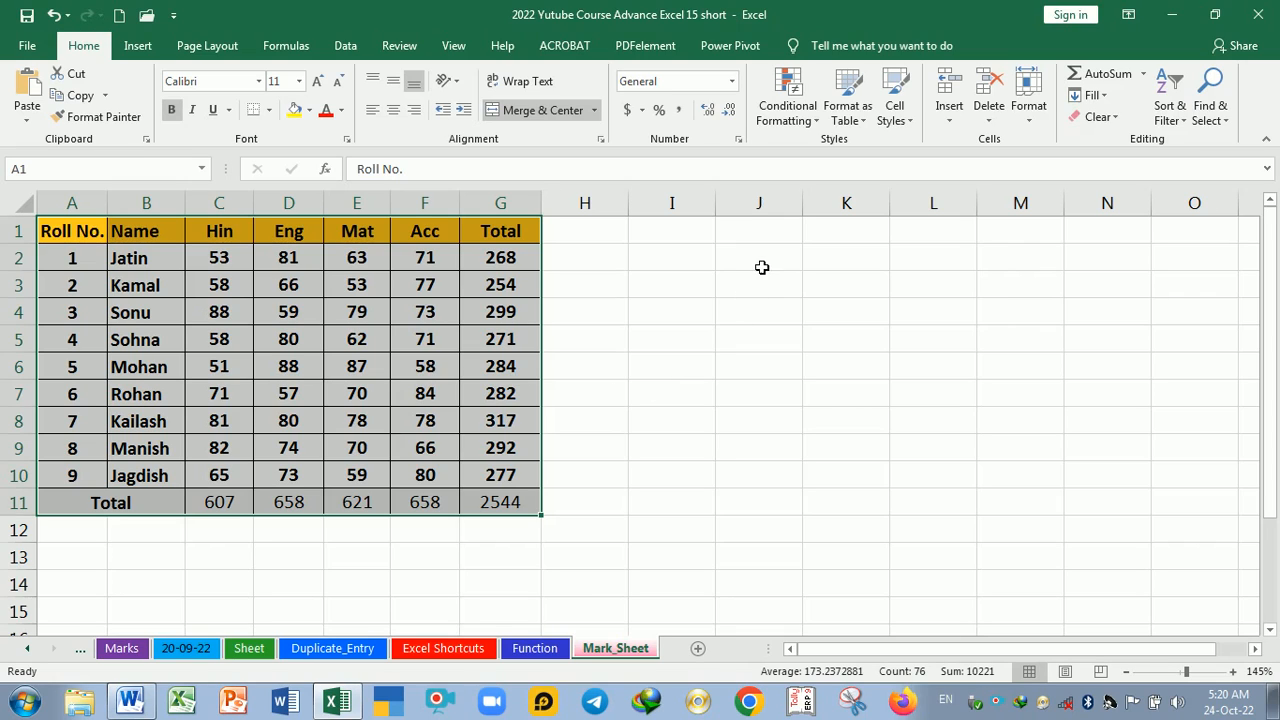
{"action": "left_click_drag", "start_coordinate": [763, 265], "coordinate": [902, 294]}
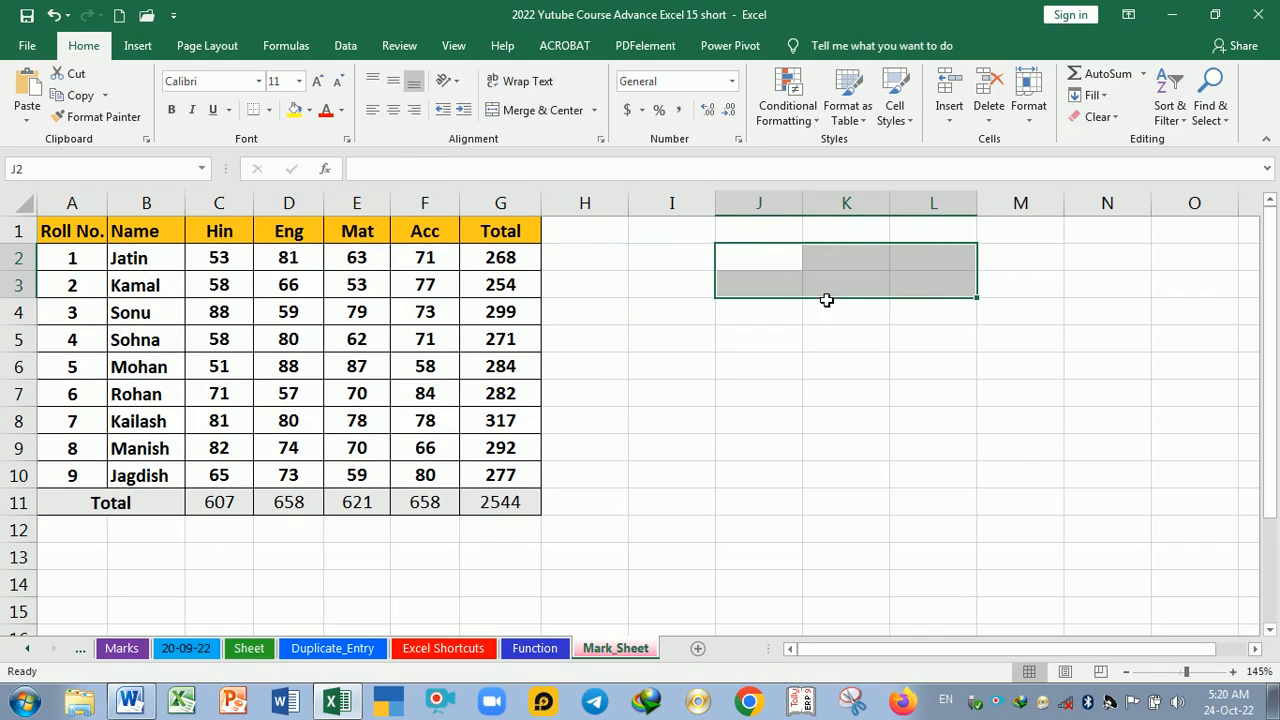
{"action": "left_click", "coordinate": [553, 112]}
{"action": "left_click", "coordinate": [810, 319]}
{"action": "left_click", "coordinate": [829, 268]}
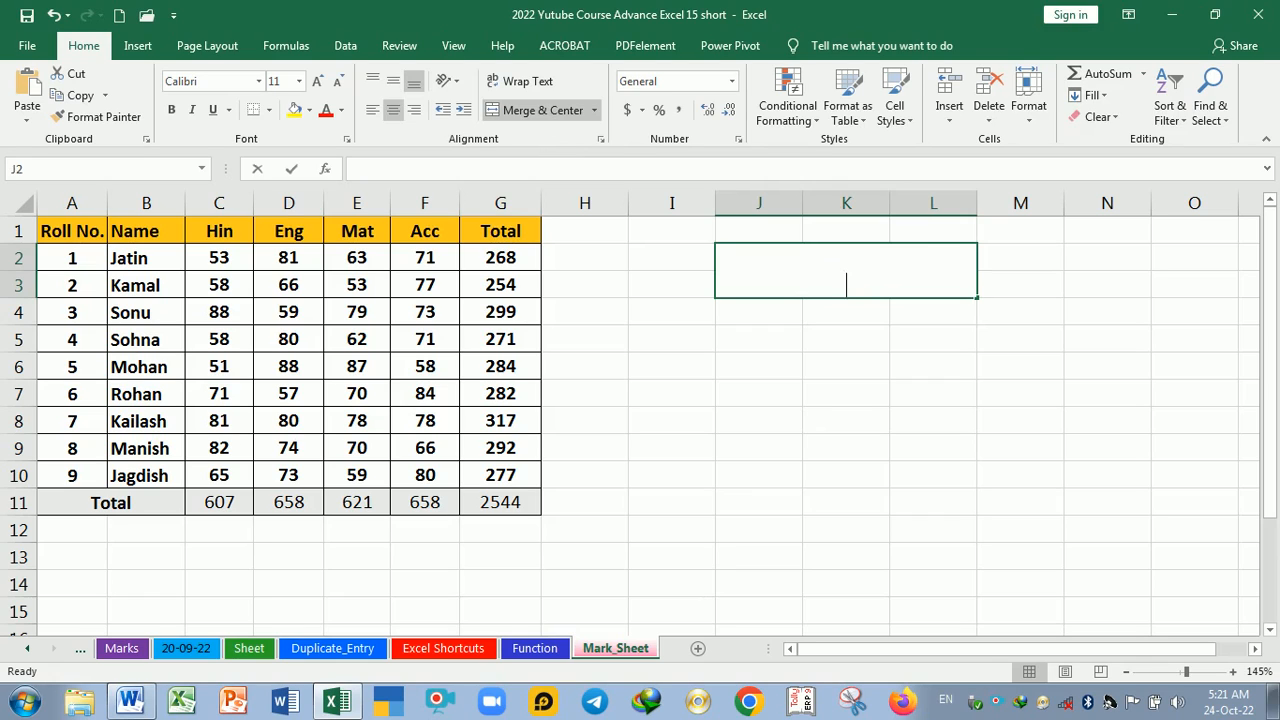
Enter "The School Delhi" as the first line of text in the merged cell J2:L3
{"action": "type", "text": "The Shco"}
{"action": "key", "text": "BackSpace"}
{"action": "key", "text": "BackSpace"}
{"action": "key", "text": "BackSpace"}
{"action": "key", "text": "BackSpace"}
{"action": "type", "text": "Sch"}
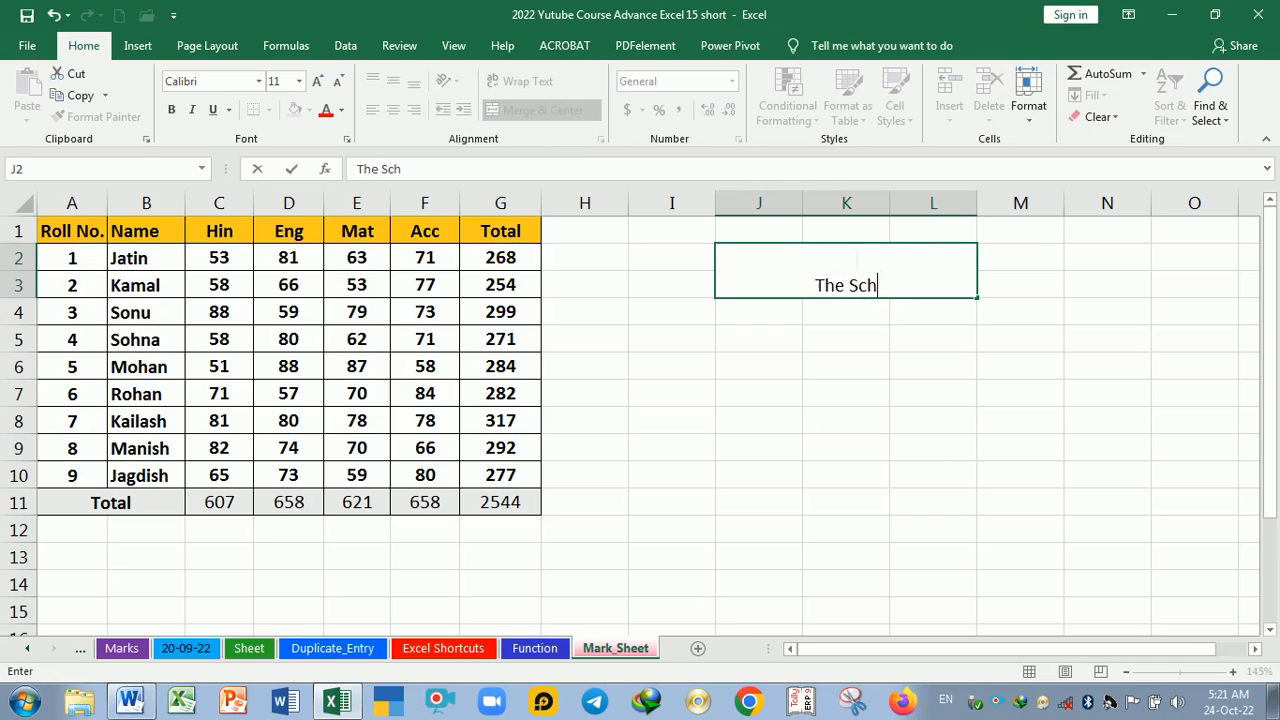
{"action": "type", "text": "ool Delhi"}
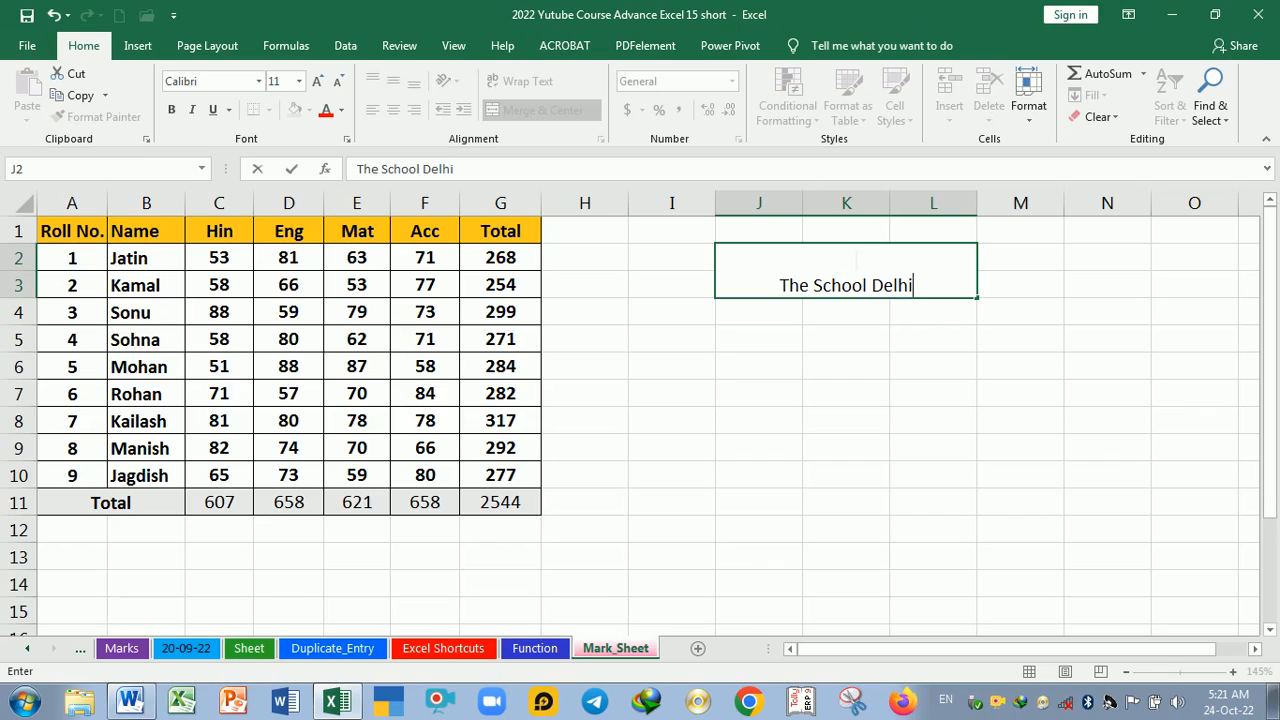
Insert a line break within the merged cell and add "Okhla Phase -2" as its second line
{"action": "key", "text": "alt+Return"}
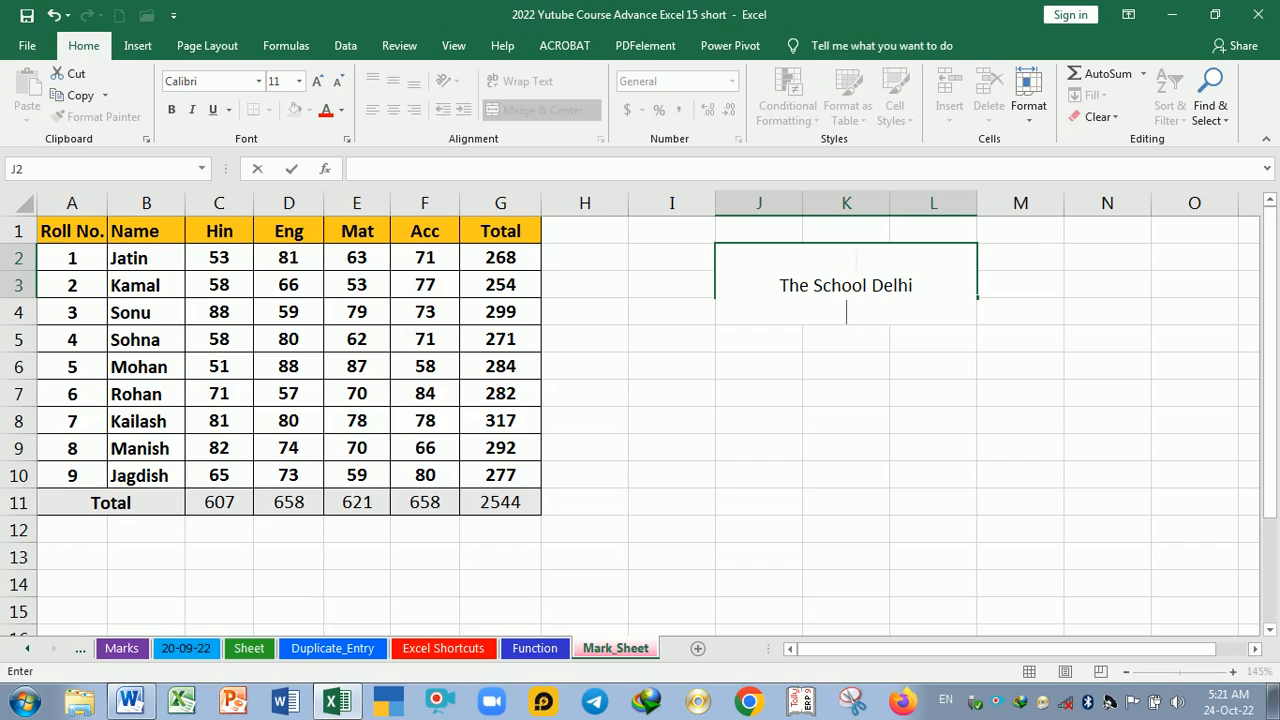
{"action": "type", "text": "kdha"}
{"action": "key", "text": "BackSpace"}
{"action": "type", "text": "a Phase "}
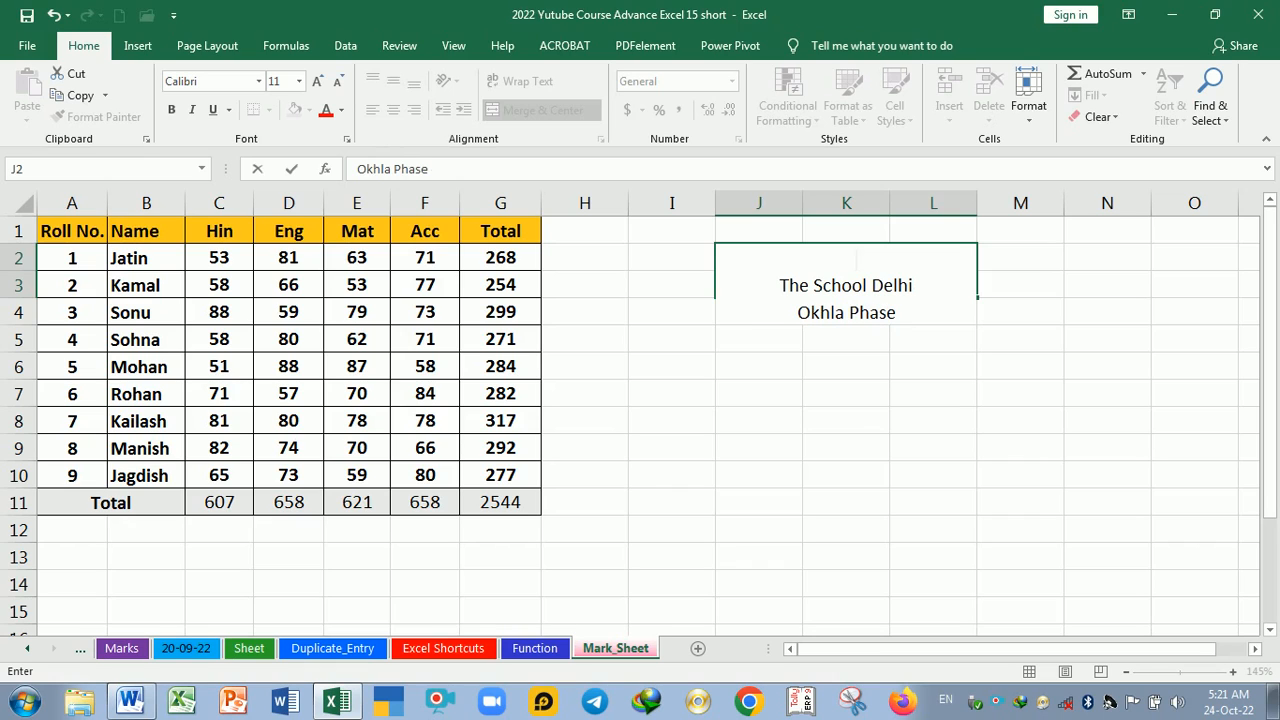
{"action": "type", "text": "-2"}
{"action": "key", "text": "Return"}
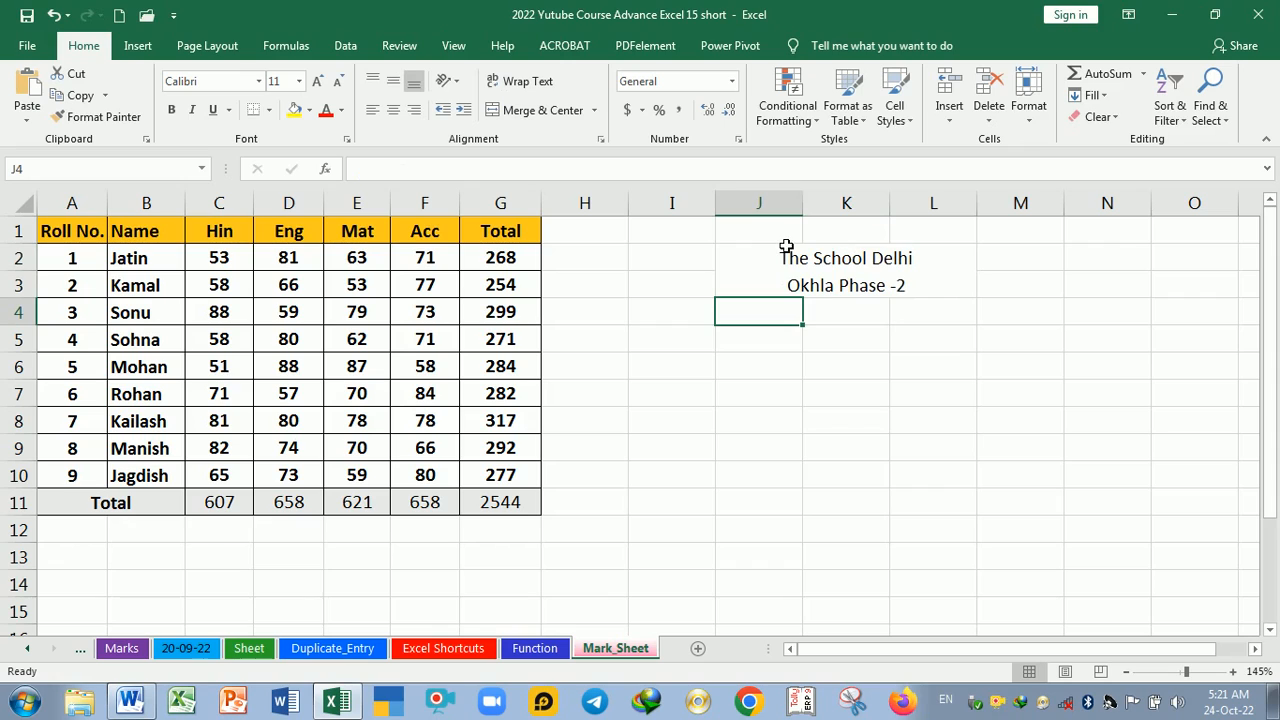
{"action": "left_click", "coordinate": [890, 288]}
{"action": "left_click", "coordinate": [871, 326]}
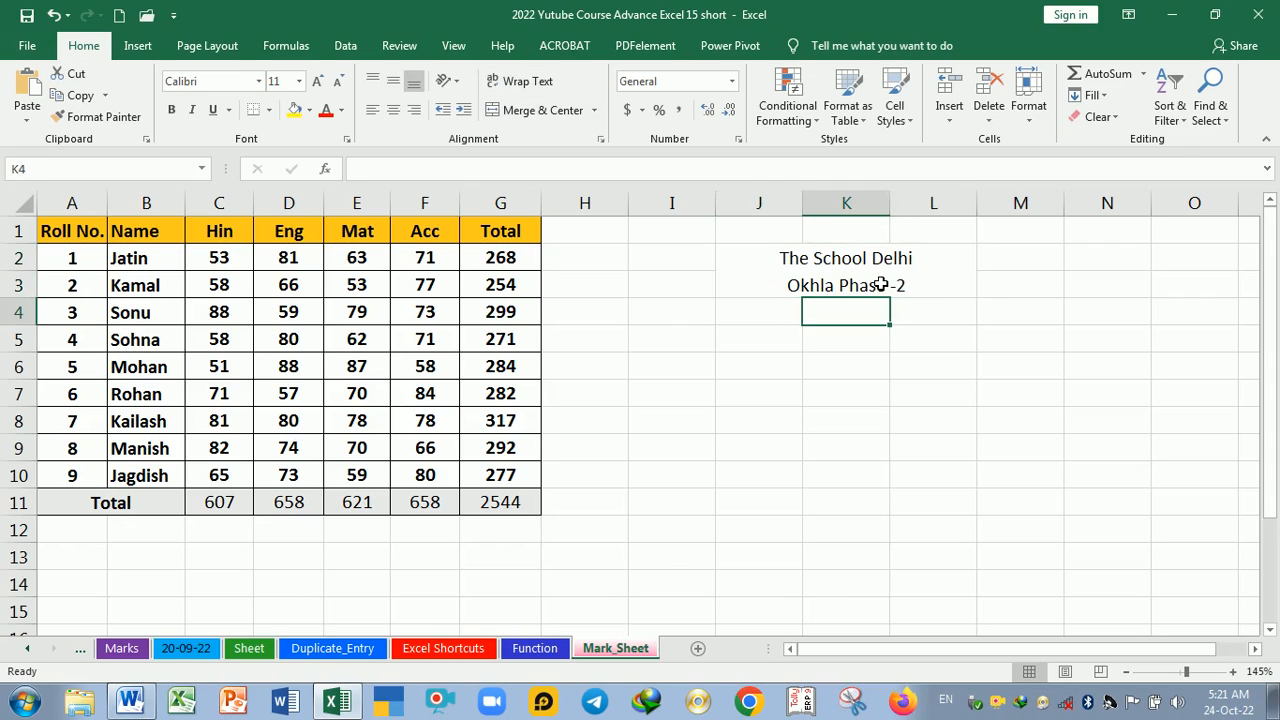
{"action": "left_click", "coordinate": [880, 285]}
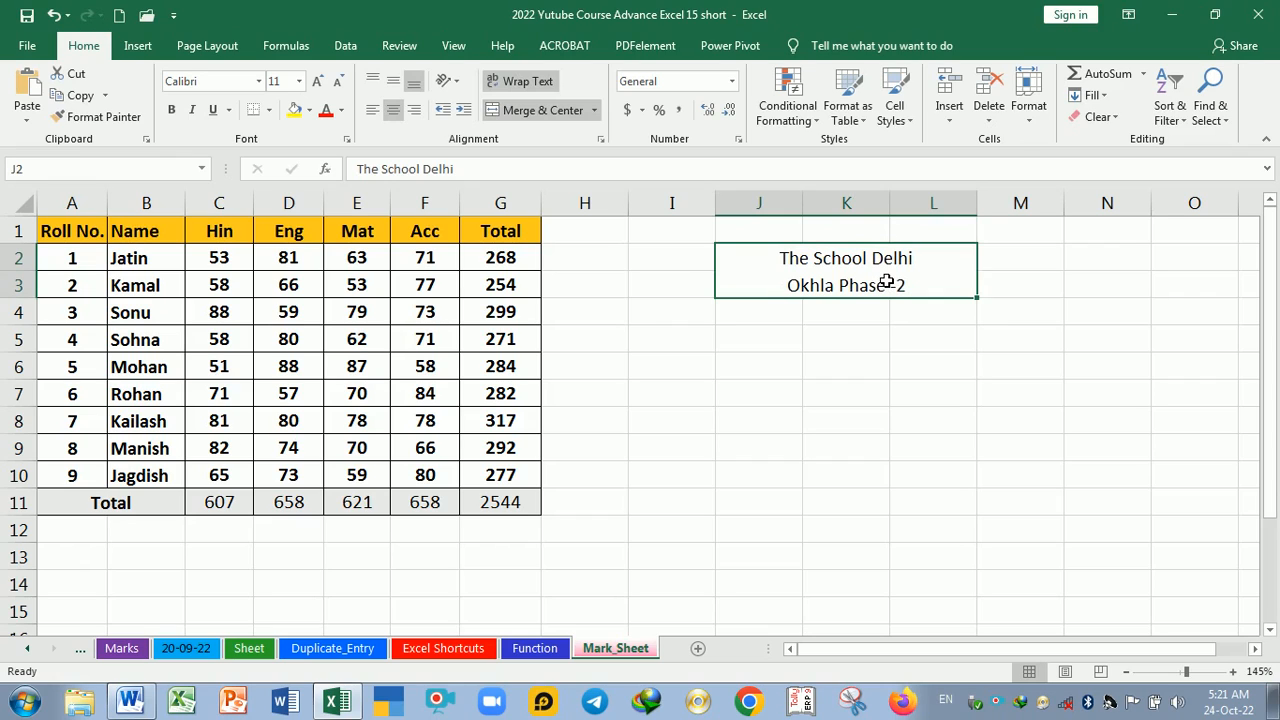
Clear all the student totals in G2:G10 of the mark sheet
{"action": "key", "text": "alt+Tab"}
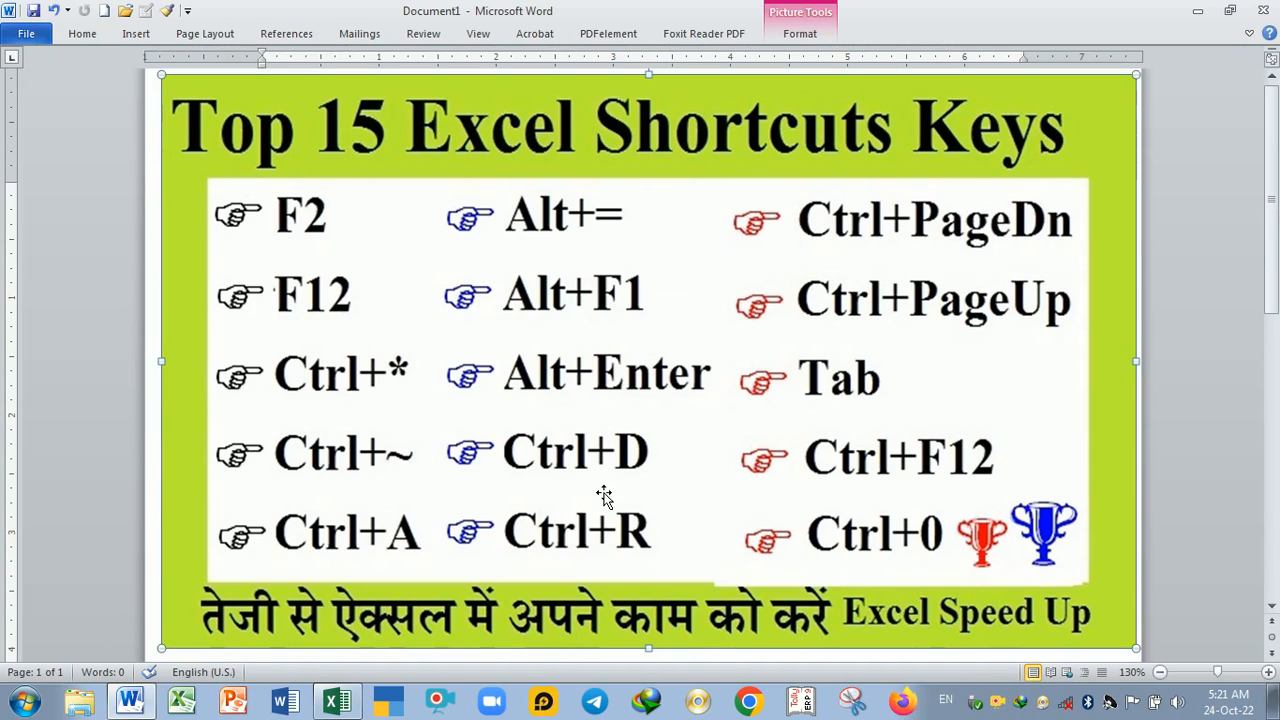
{"action": "key", "text": "alt+Tab"}
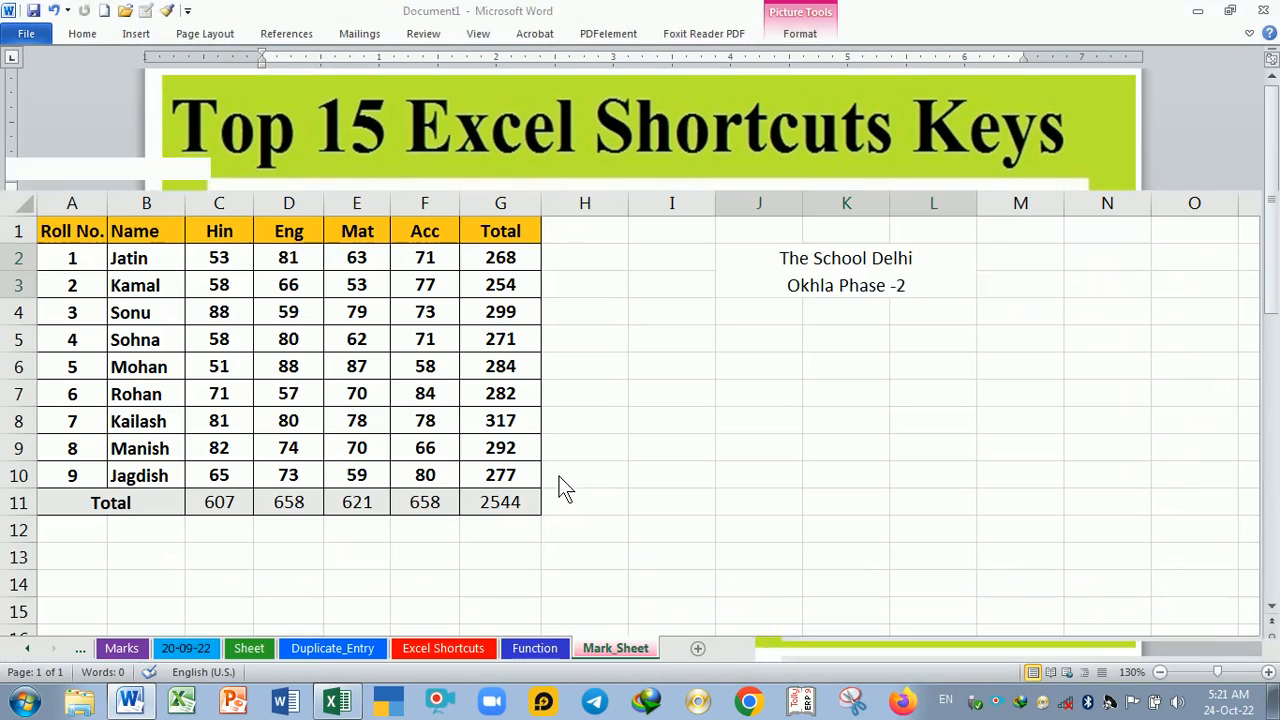
{"action": "left_click", "coordinate": [597, 430]}
{"action": "left_click_drag", "start_coordinate": [487, 294], "coordinate": [481, 470]}
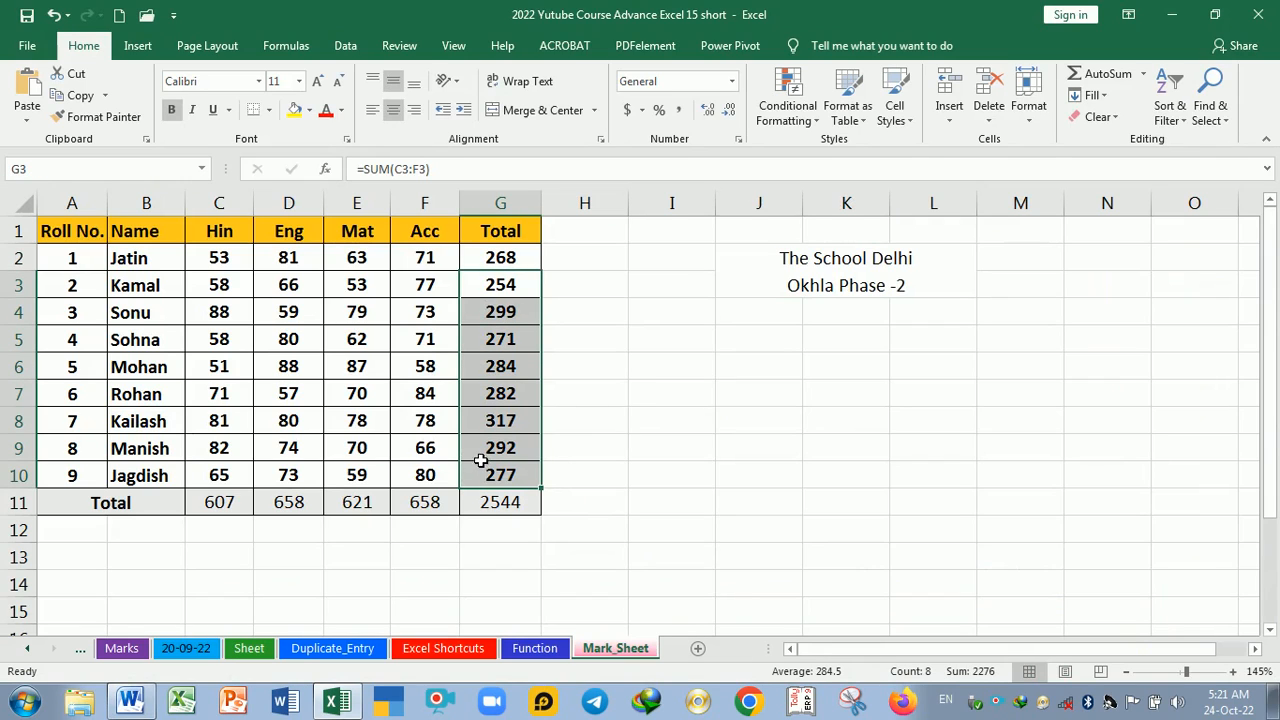
{"action": "key", "text": "Delete"}
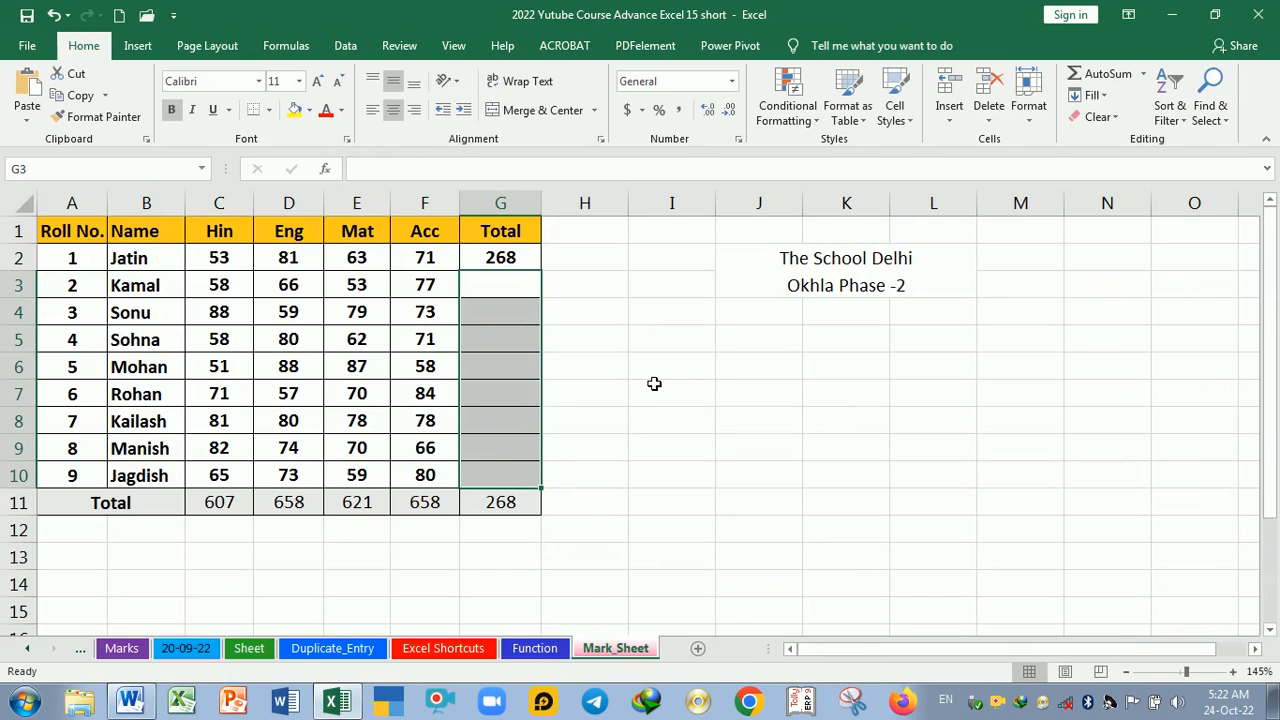
{"action": "left_click", "coordinate": [688, 366]}
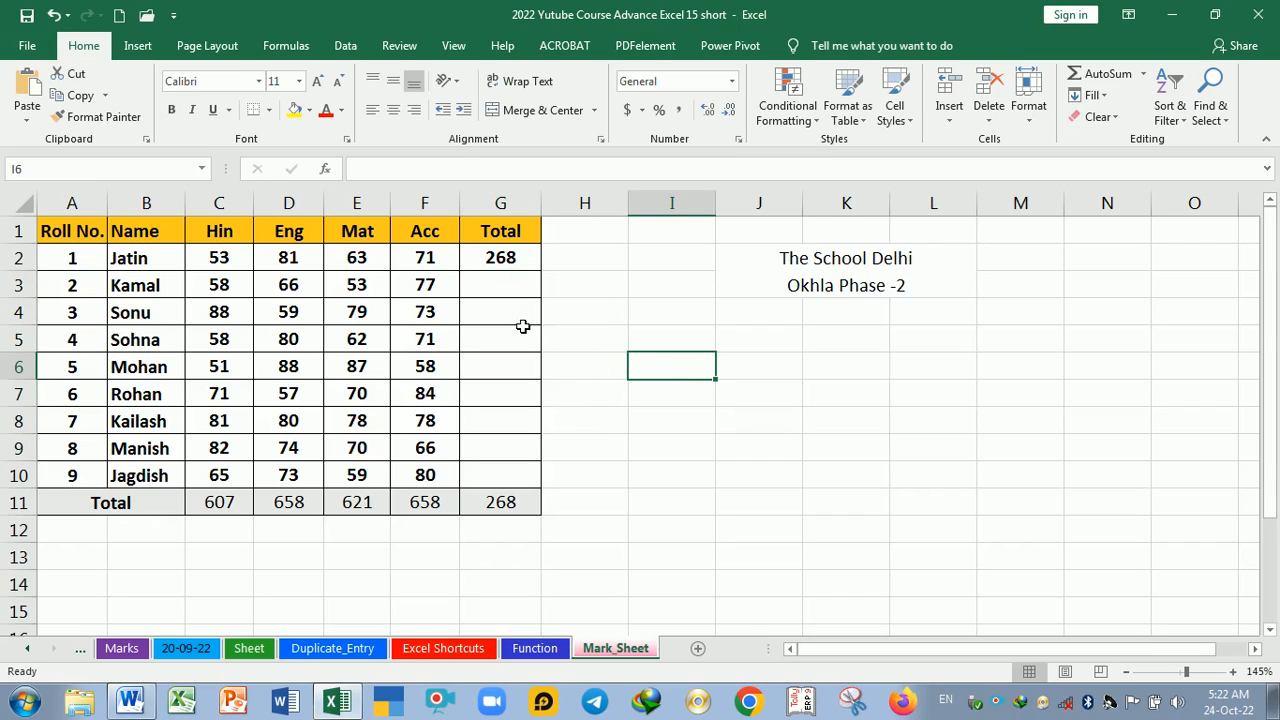
{"action": "left_click", "coordinate": [512, 262]}
{"action": "key", "text": "Delete"}
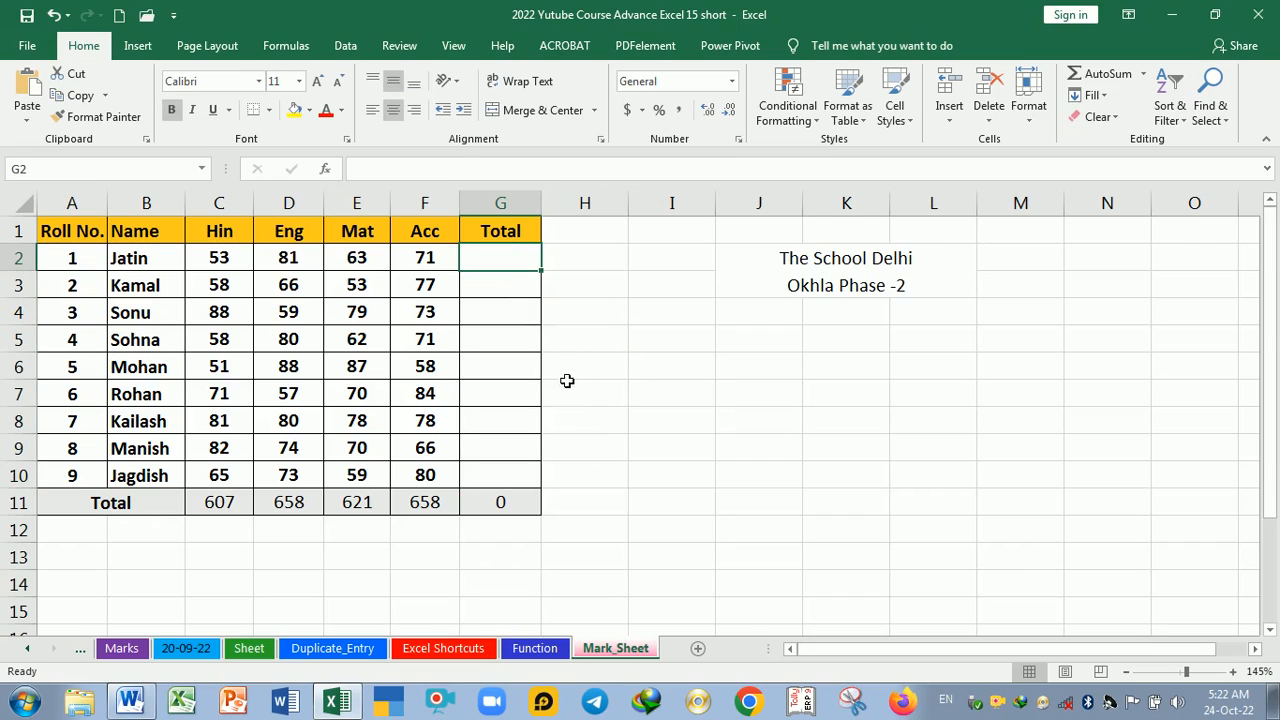
{"action": "left_click", "coordinate": [637, 391]}
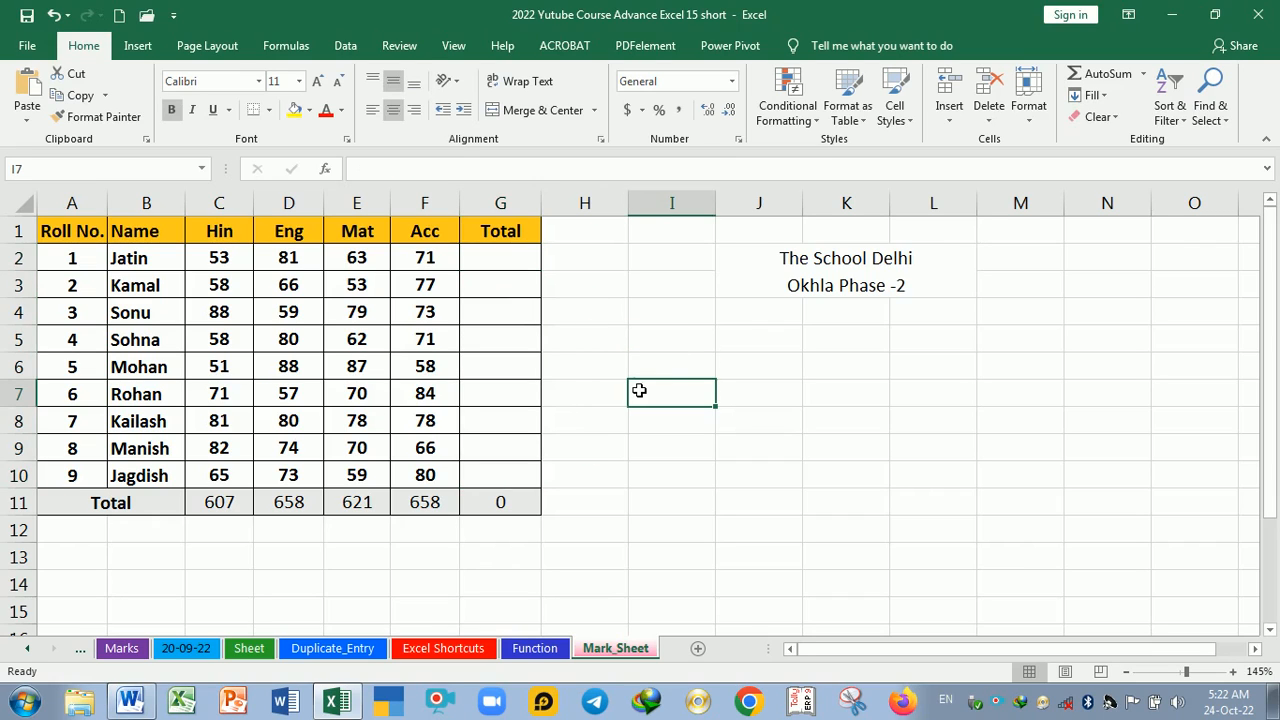
Total the first student's marks in G2 with AutoSum over C2:F2
{"action": "left_click", "coordinate": [516, 264]}
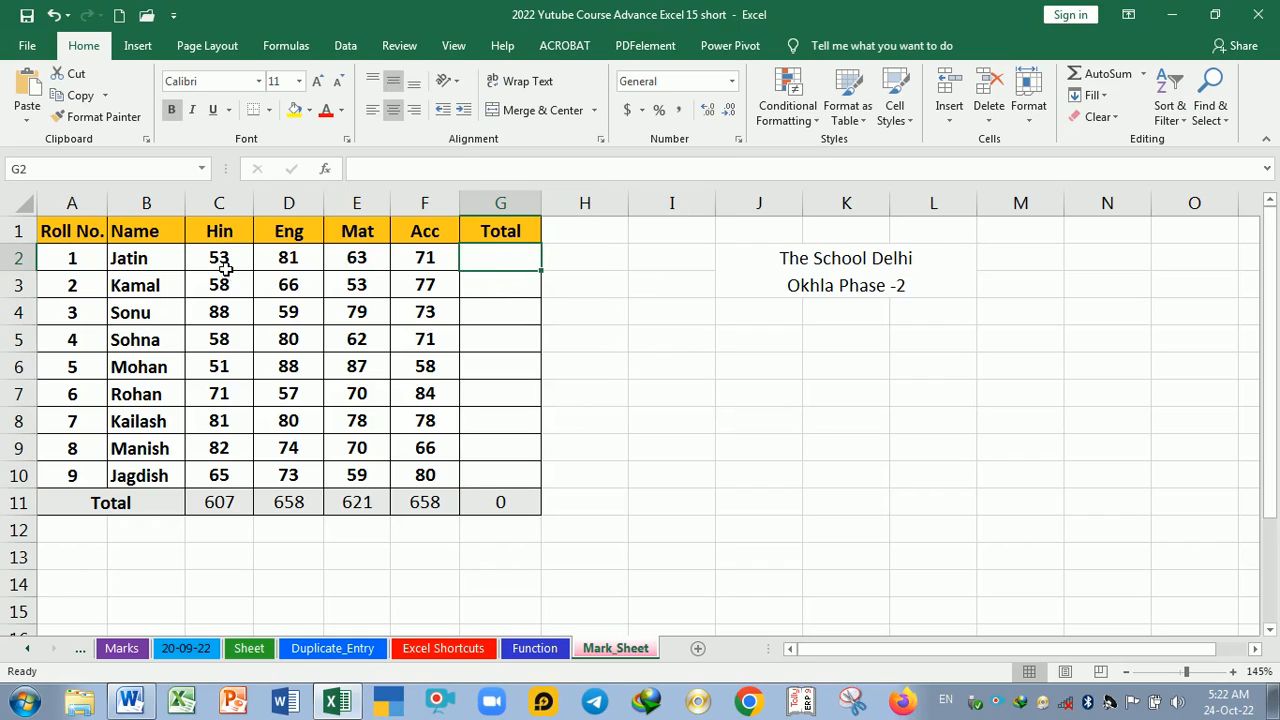
{"action": "left_click_drag", "start_coordinate": [218, 262], "coordinate": [473, 273]}
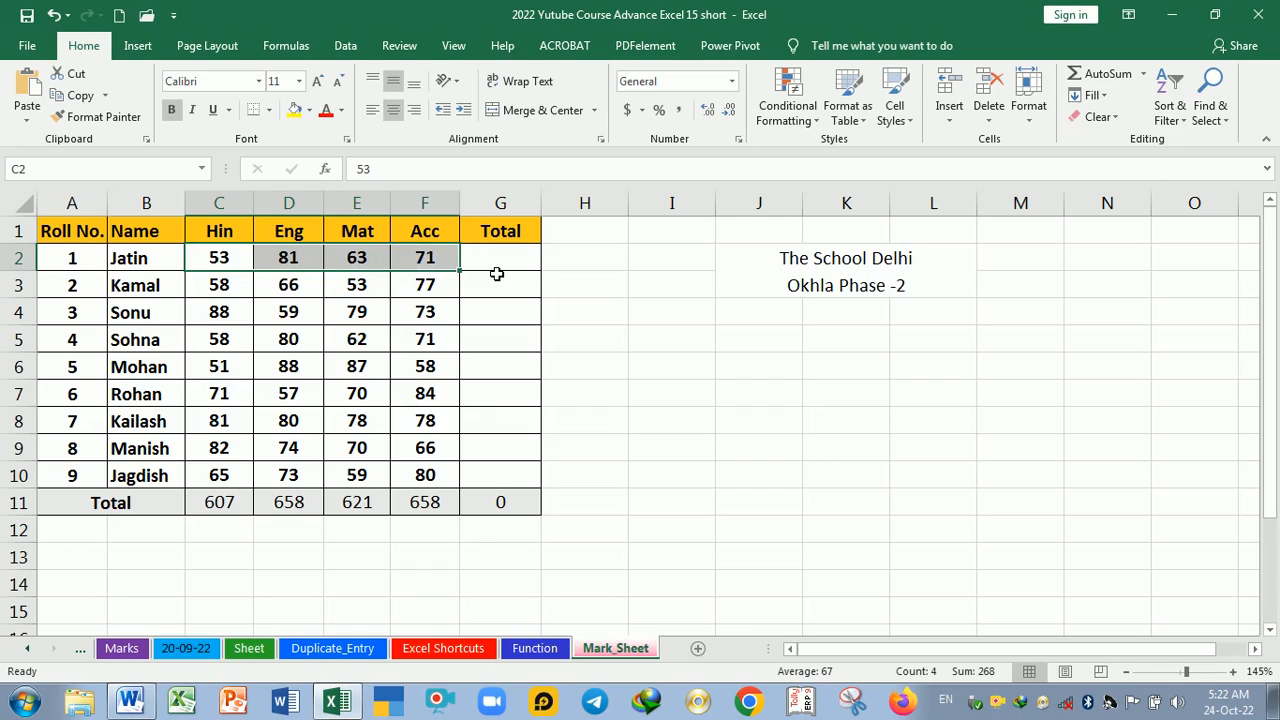
{"action": "left_click", "coordinate": [497, 270]}
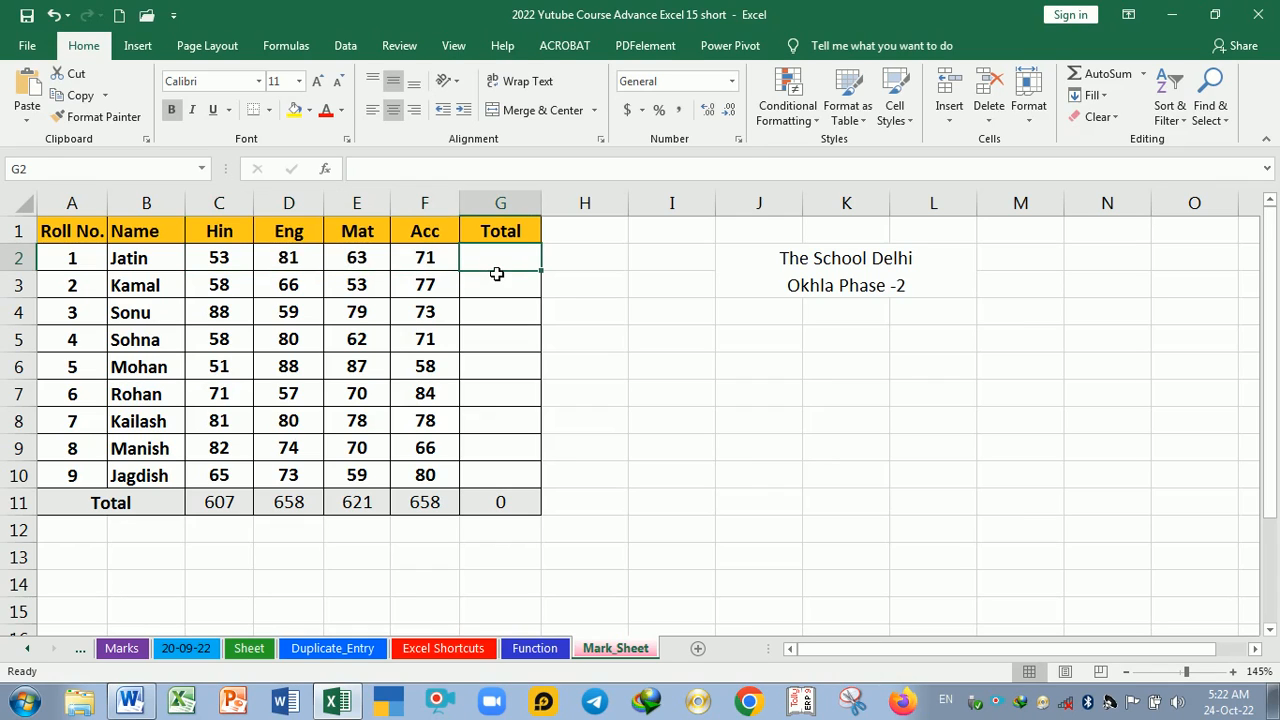
{"action": "left_click", "coordinate": [1097, 76]}
{"action": "key", "text": "Return"}
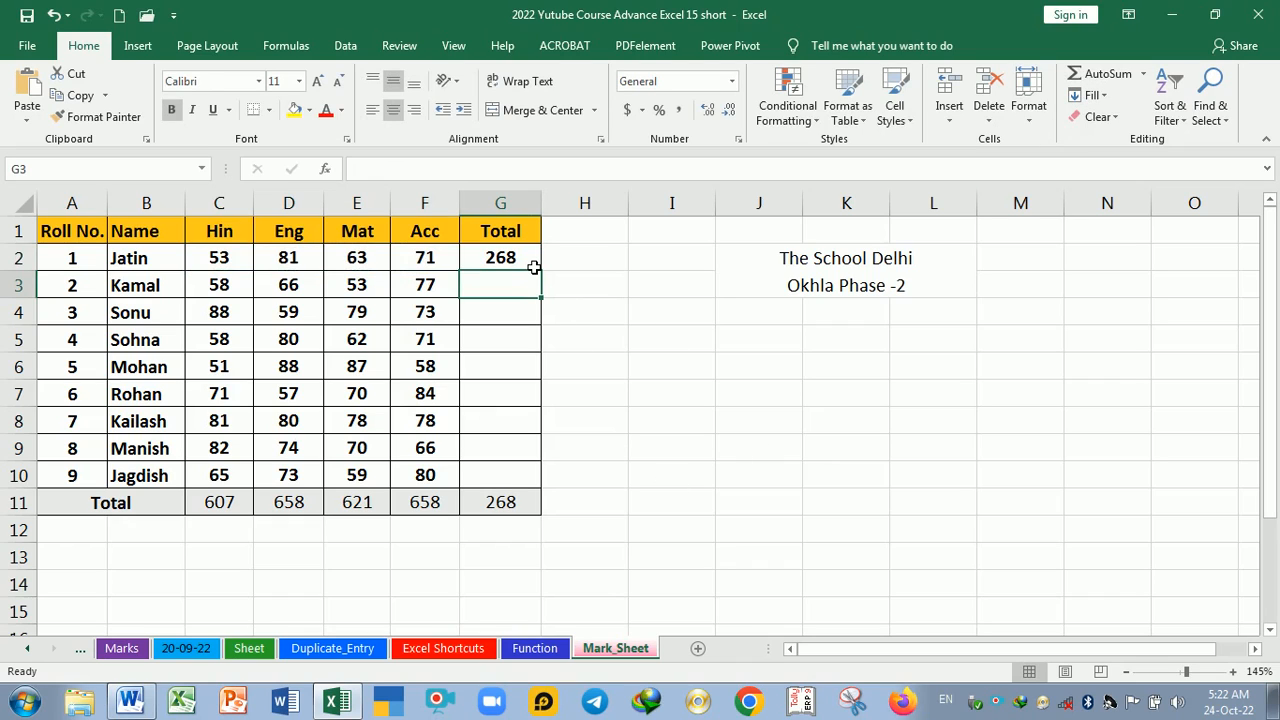
{"action": "key", "text": "Up"}
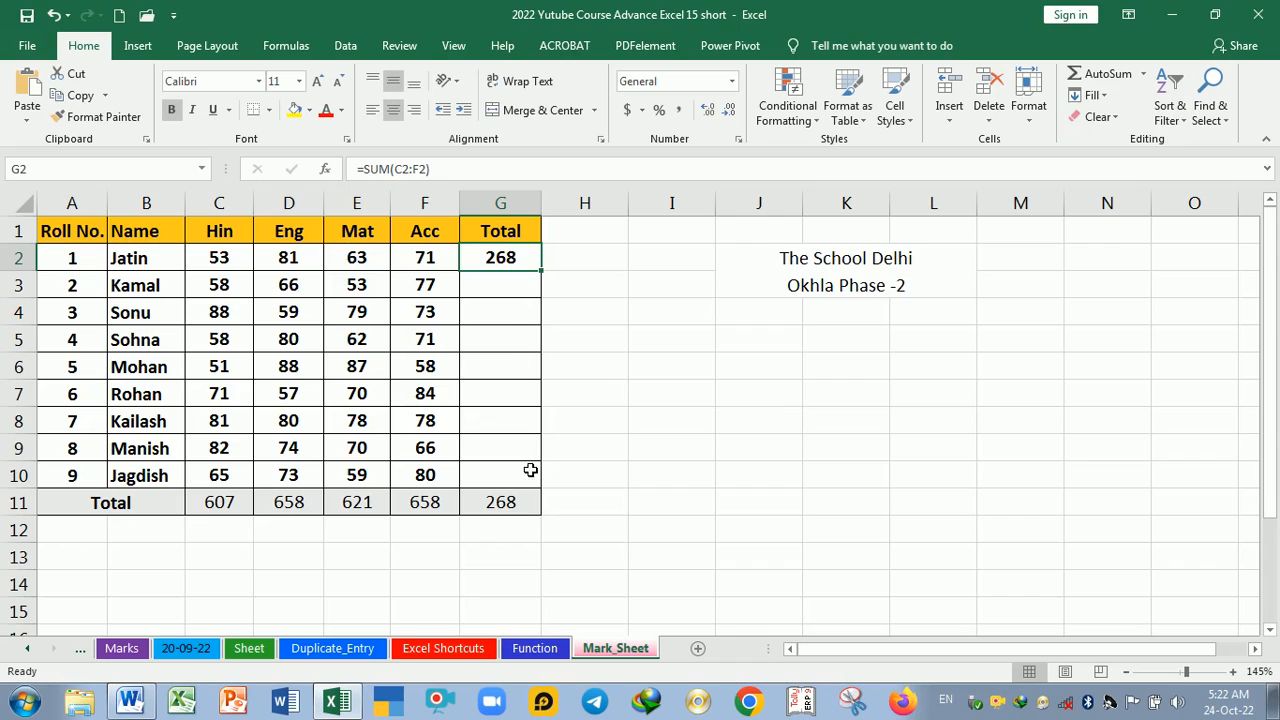
Fill the SUM formula in G2 down through G10 with the Fill Down command, and undo the fill
{"action": "left_click_drag", "start_coordinate": [527, 262], "coordinate": [514, 474]}
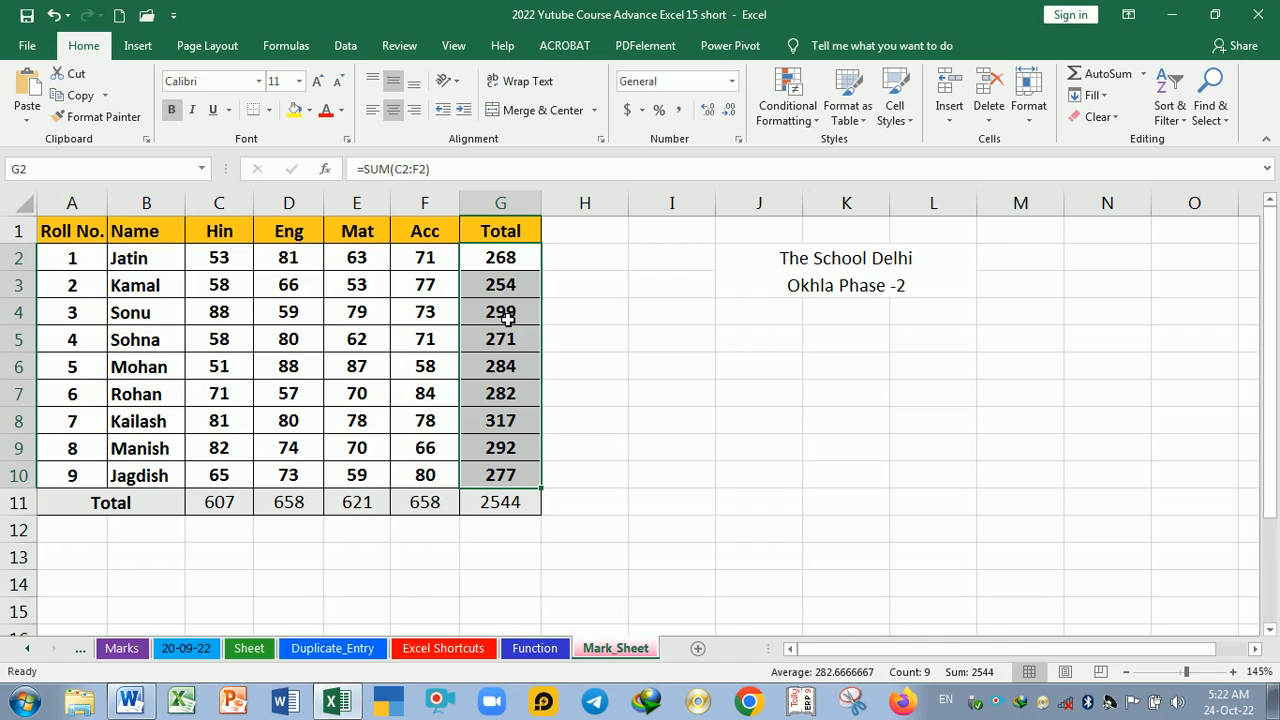
{"action": "key", "text": "alt+Tab"}
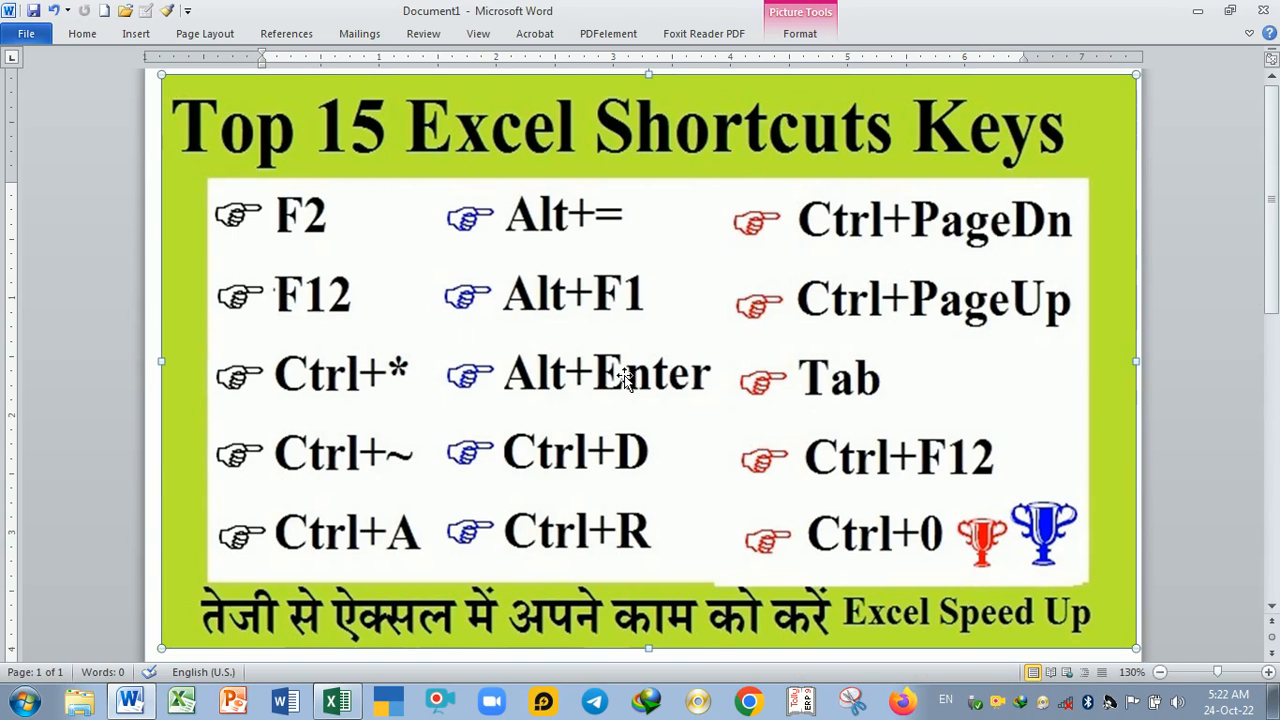
{"action": "key", "text": "alt+Tab"}
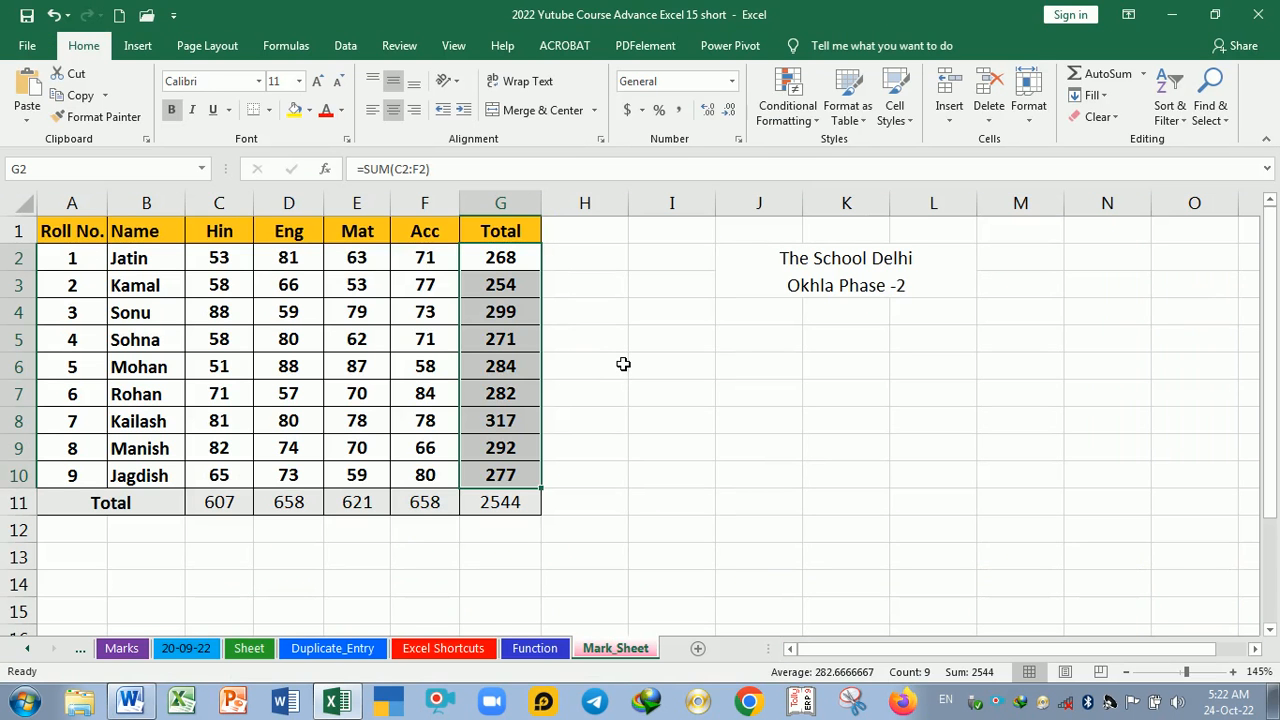
{"action": "key", "text": "ctrl+z"}
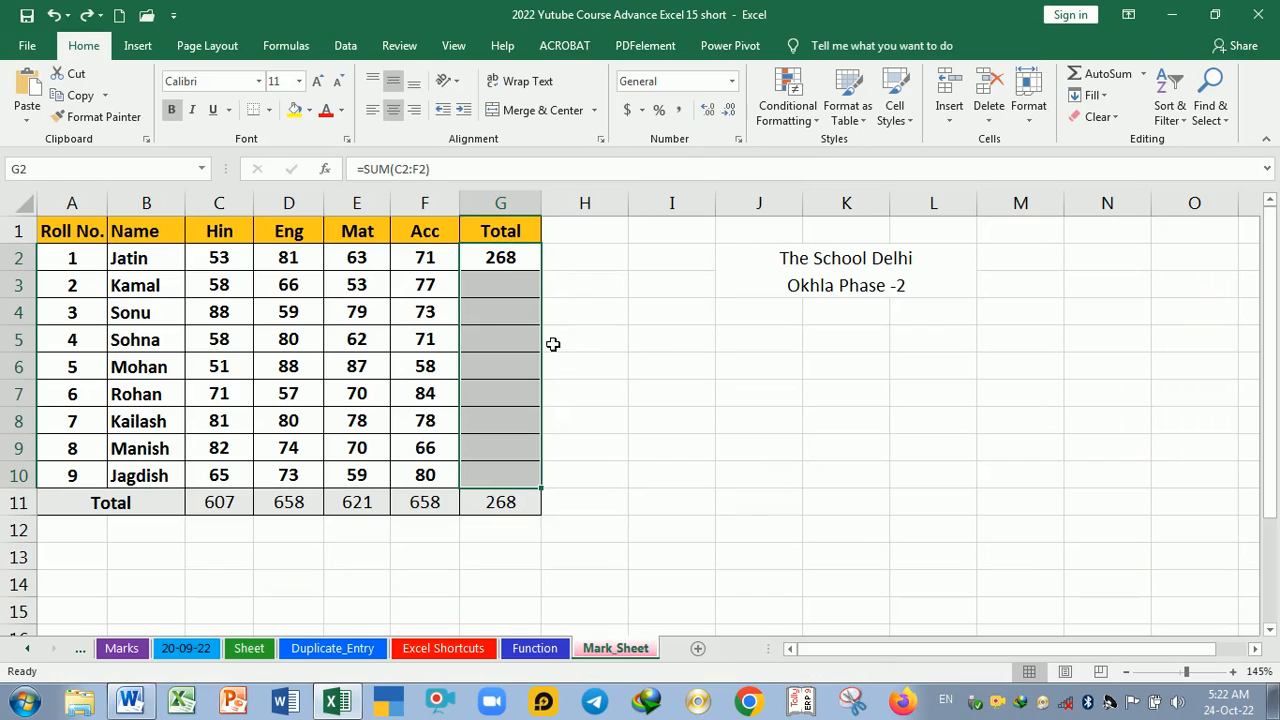
Auto-fill the G2 total down to the last student row using its fill handle, and undo the fill
{"action": "left_click", "coordinate": [528, 289]}
{"action": "left_click", "coordinate": [533, 266]}
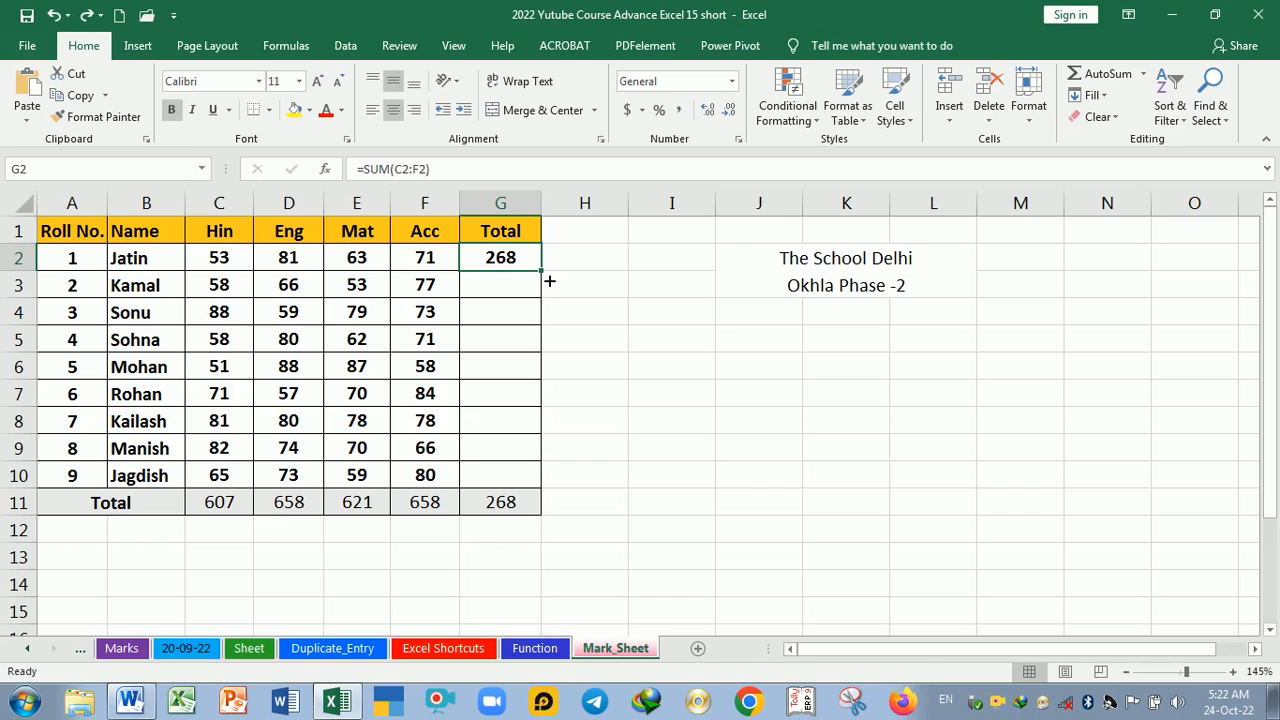
{"action": "double_click", "coordinate": [548, 280]}
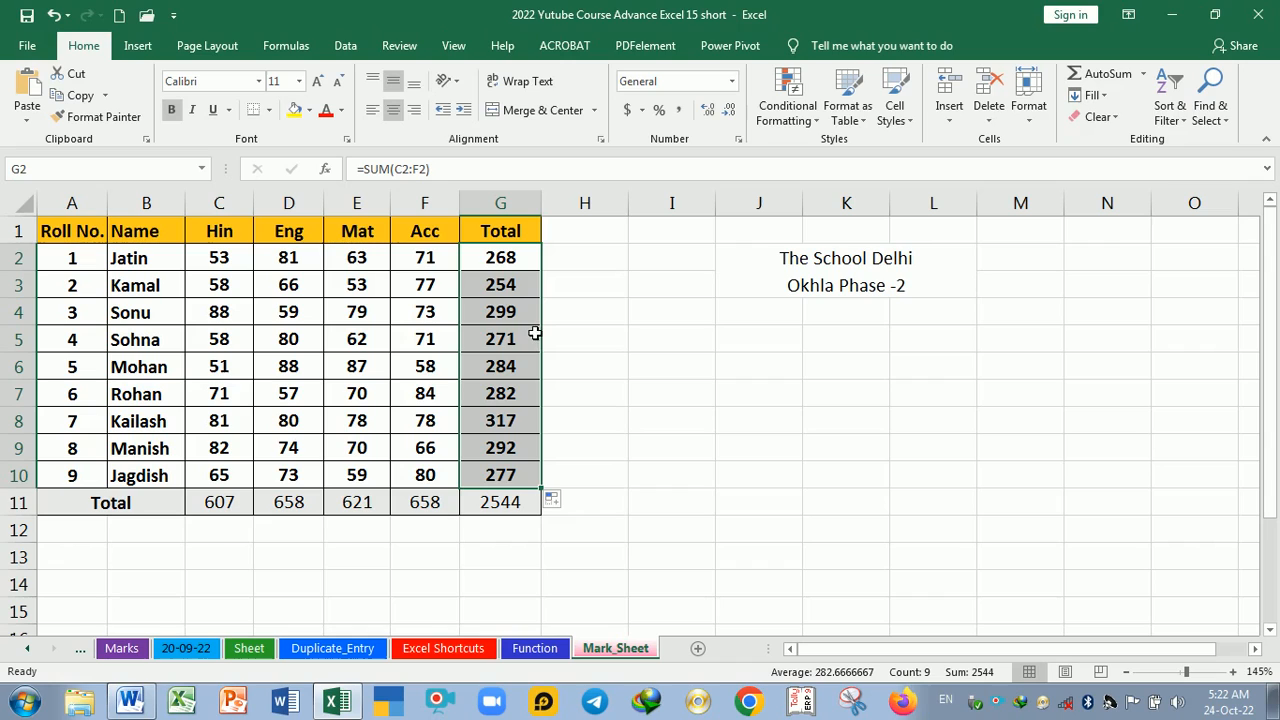
{"action": "key", "text": "ctrl+z"}
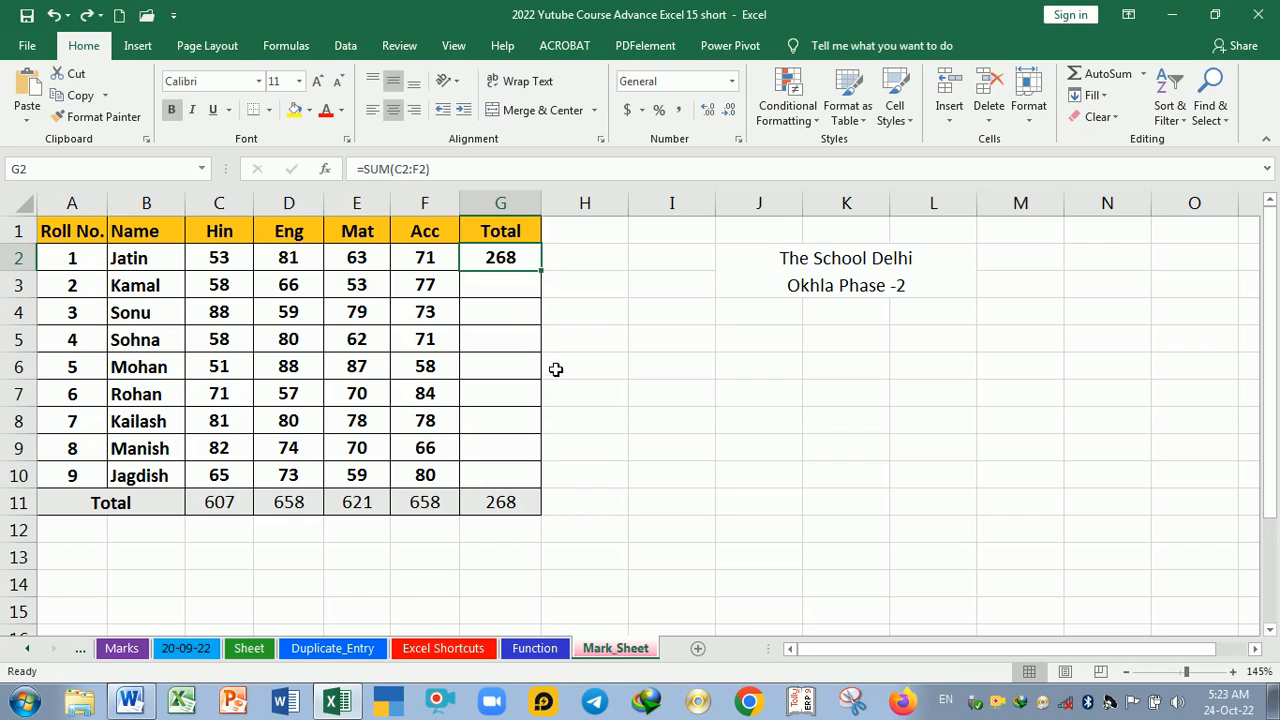
Copy the total formula from G2 down to G10 with the fill handle
{"action": "left_click_drag", "start_coordinate": [548, 280], "coordinate": [545, 488]}
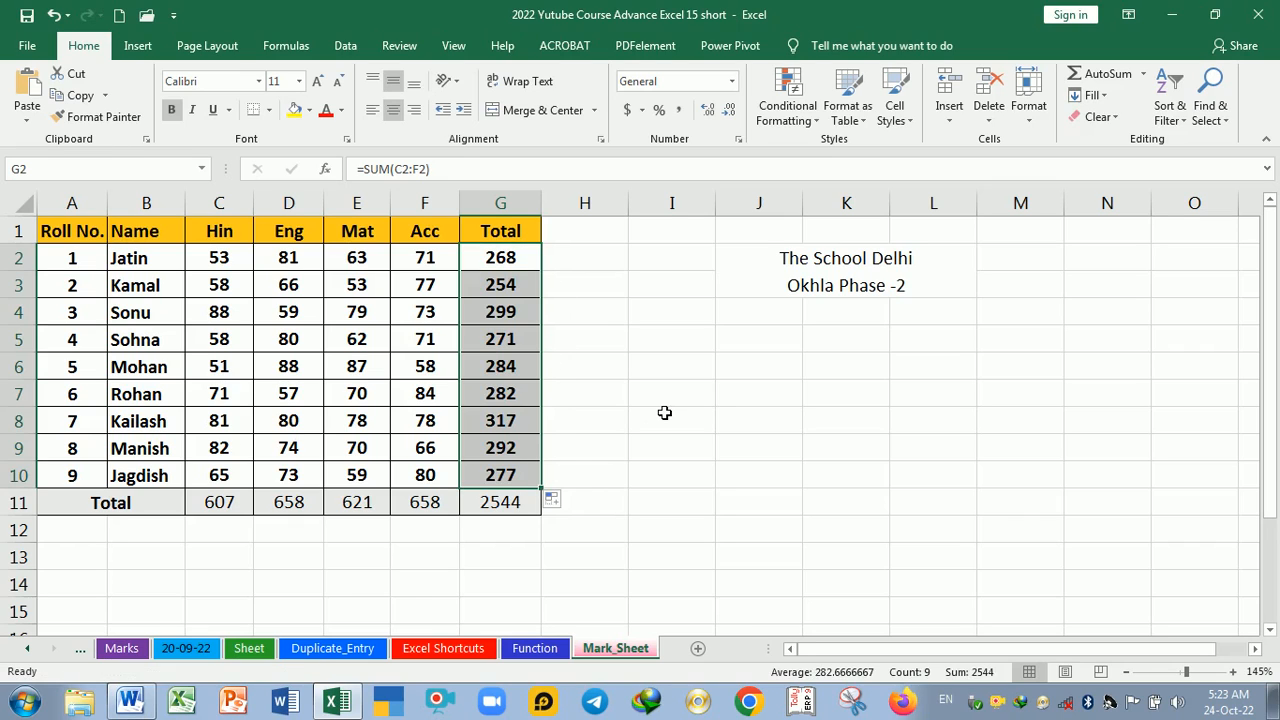
{"action": "left_click", "coordinate": [664, 406]}
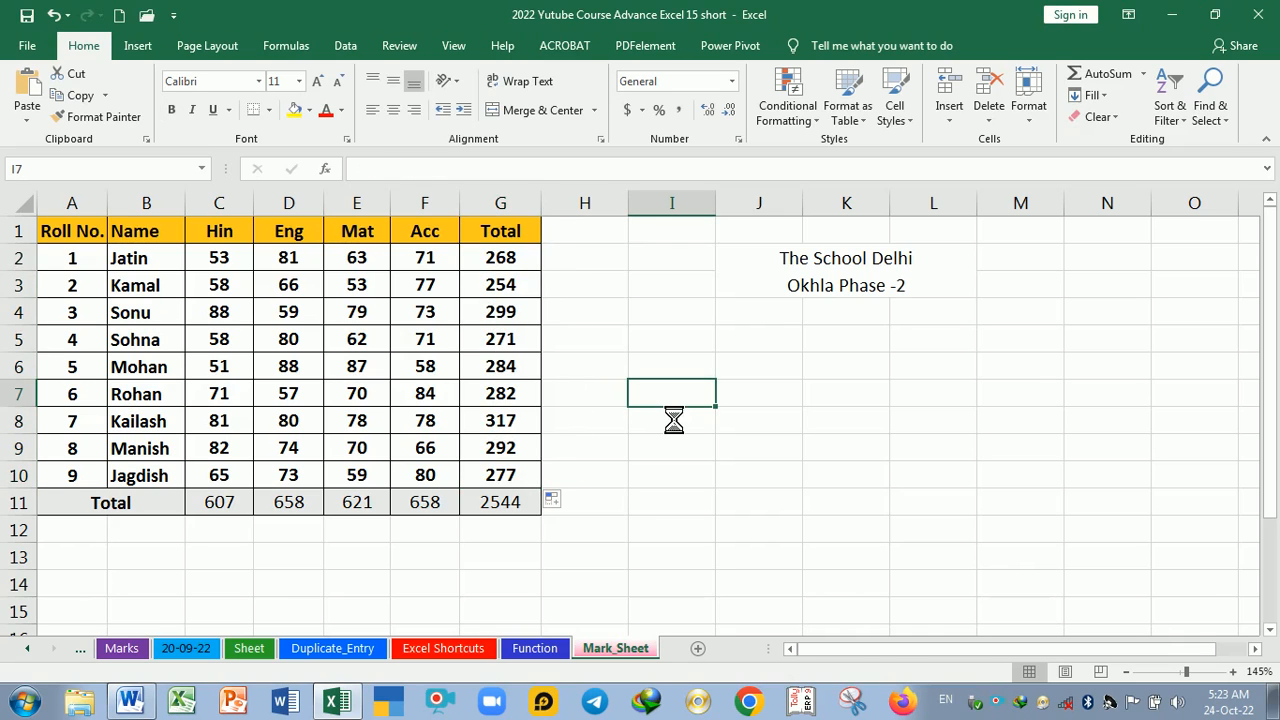
Check the shortcut list in the Word document and return to cell I5 of the Excel mark sheet
{"action": "key", "text": "alt+Tab"}
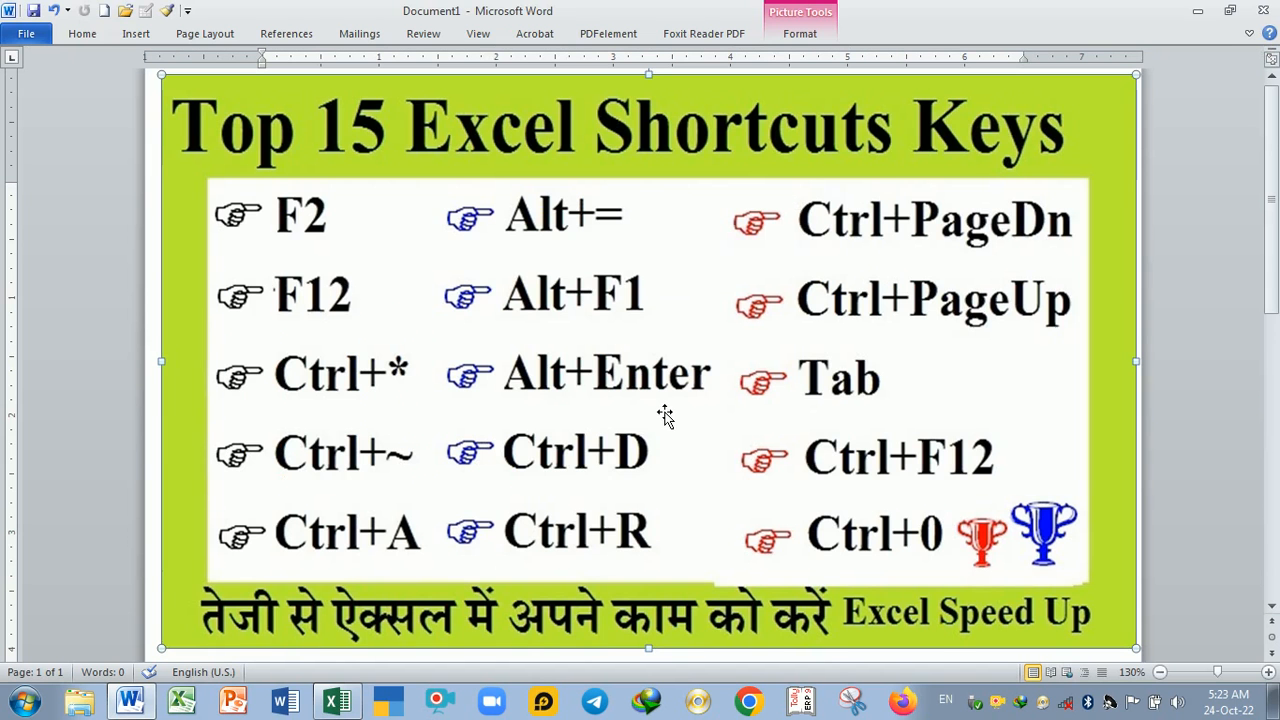
{"action": "key", "text": "alt+Tab"}
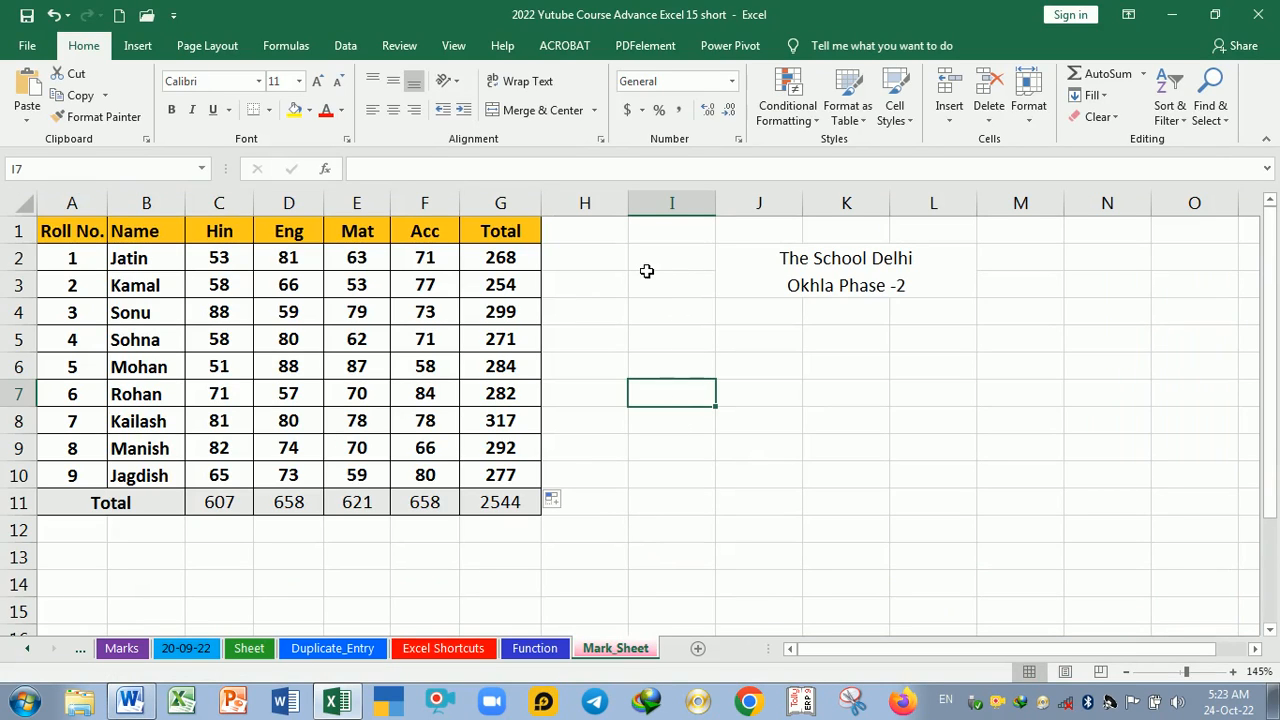
{"action": "left_click", "coordinate": [676, 349]}
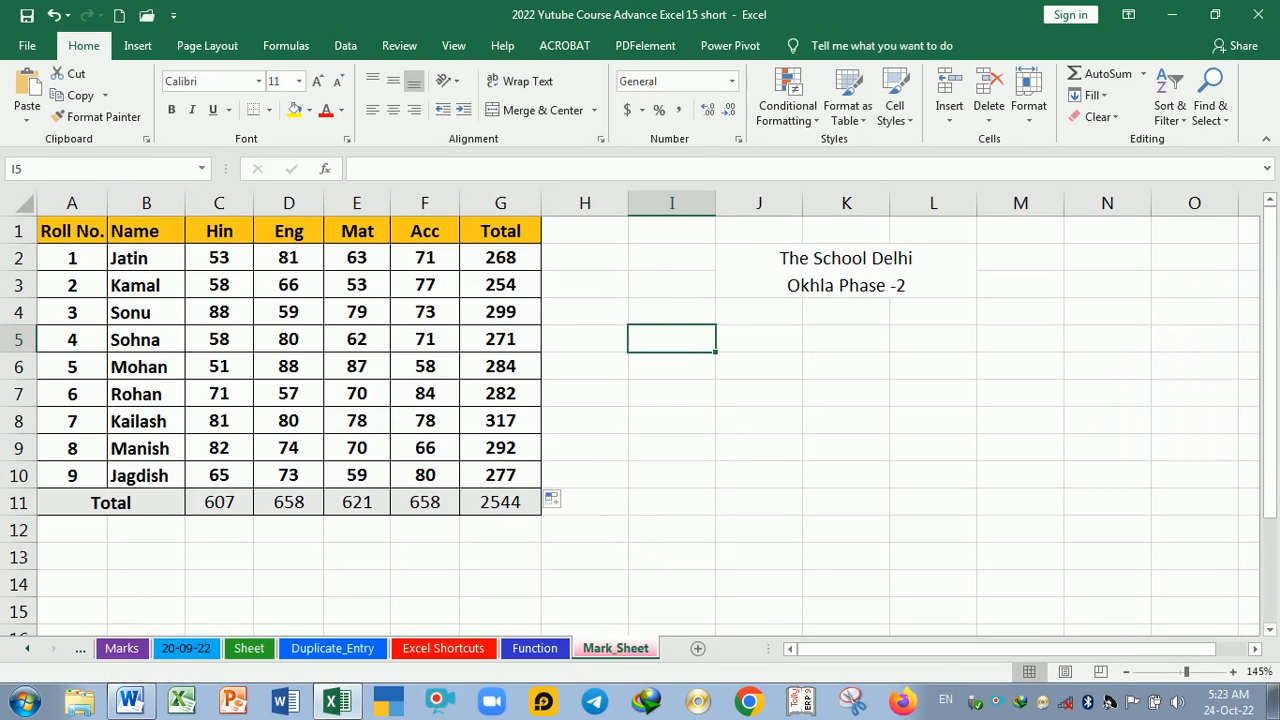
Enter the list city, delhi, Mumbai, Okhla and Noida down cells I5 to I9
{"action": "type", "text": "ci"}
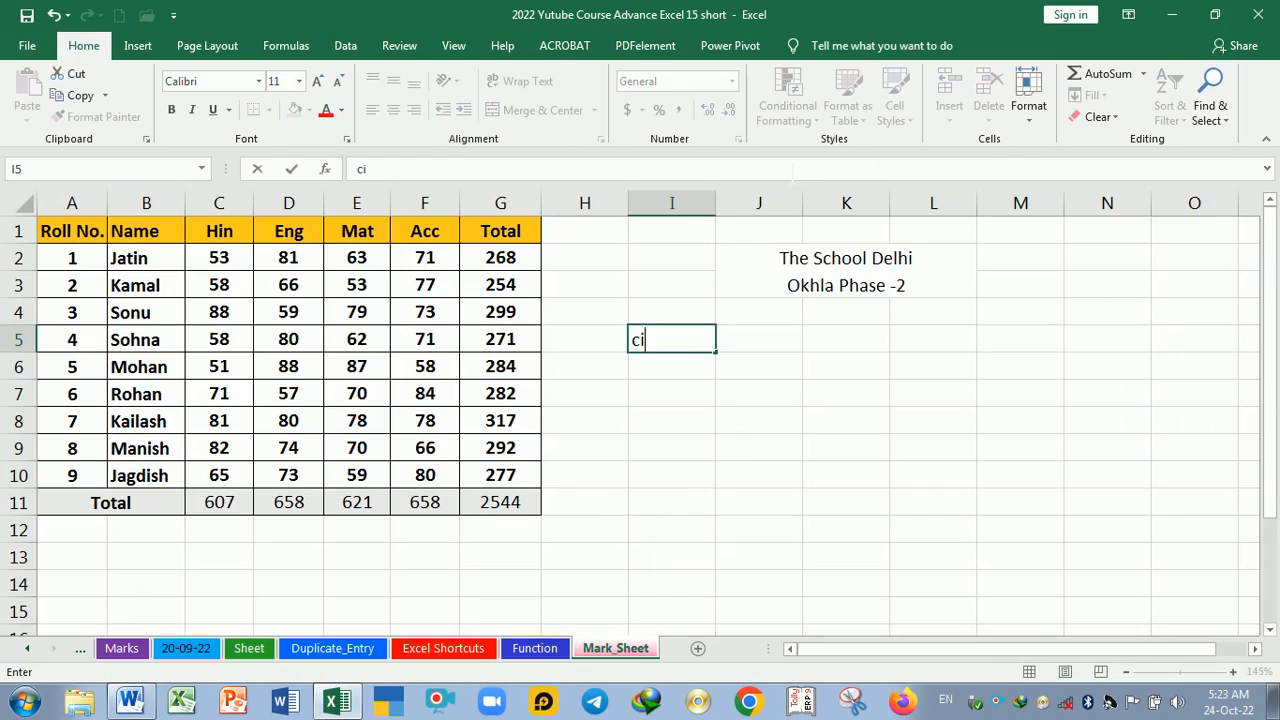
{"action": "type", "text": "ty"}
{"action": "key", "text": "Return"}
{"action": "type", "text": "delhi"}
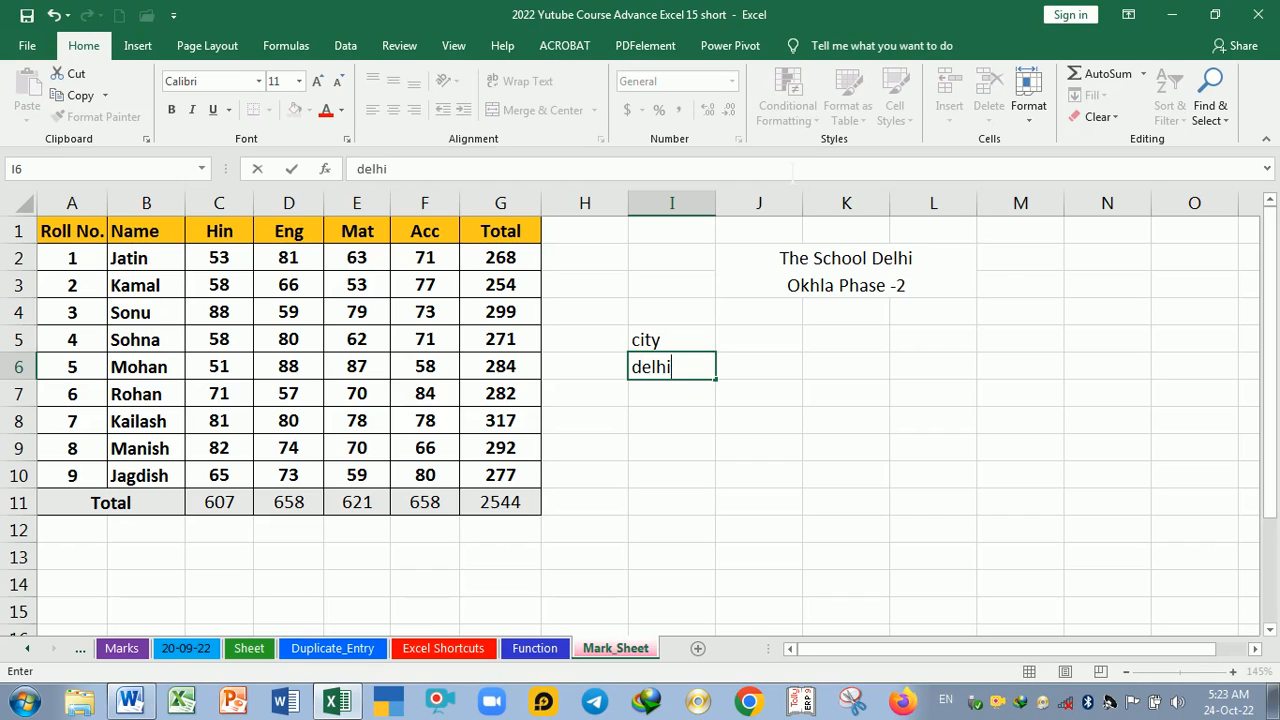
{"action": "key", "text": "Return"}
{"action": "type", "text": "Mumbai"}
{"action": "key", "text": "Return"}
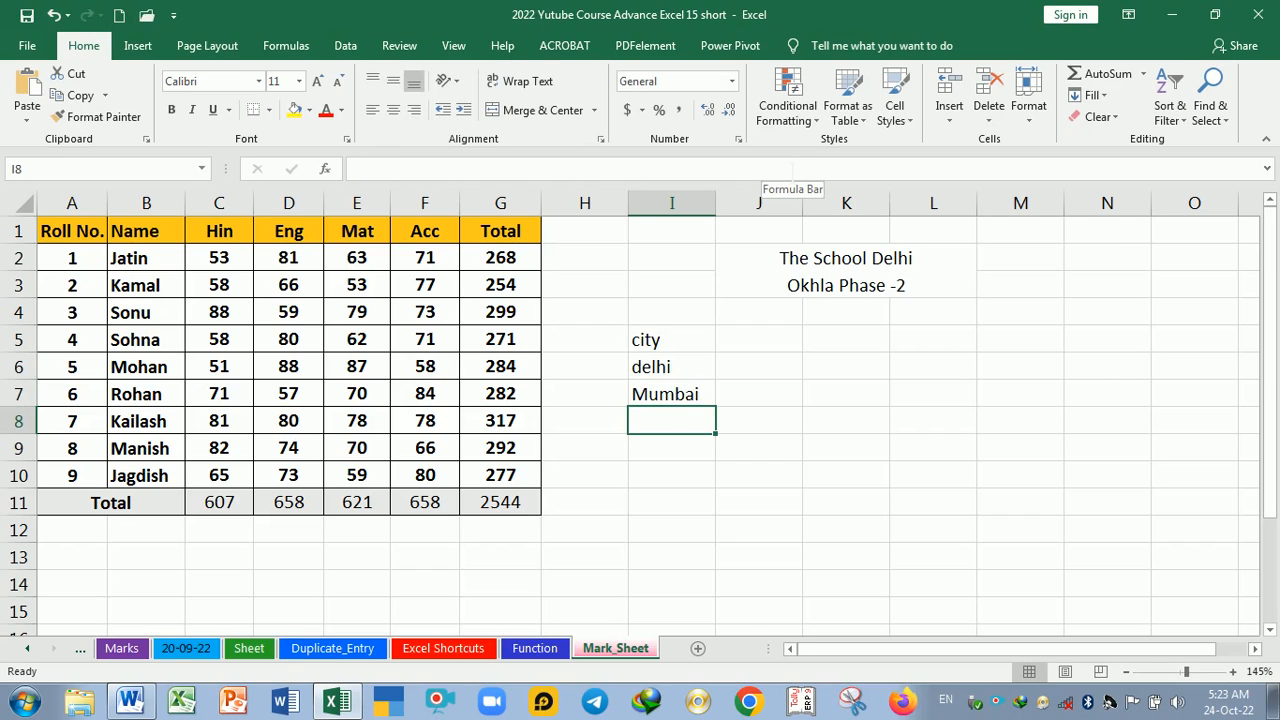
{"action": "type", "text": "Ok"}
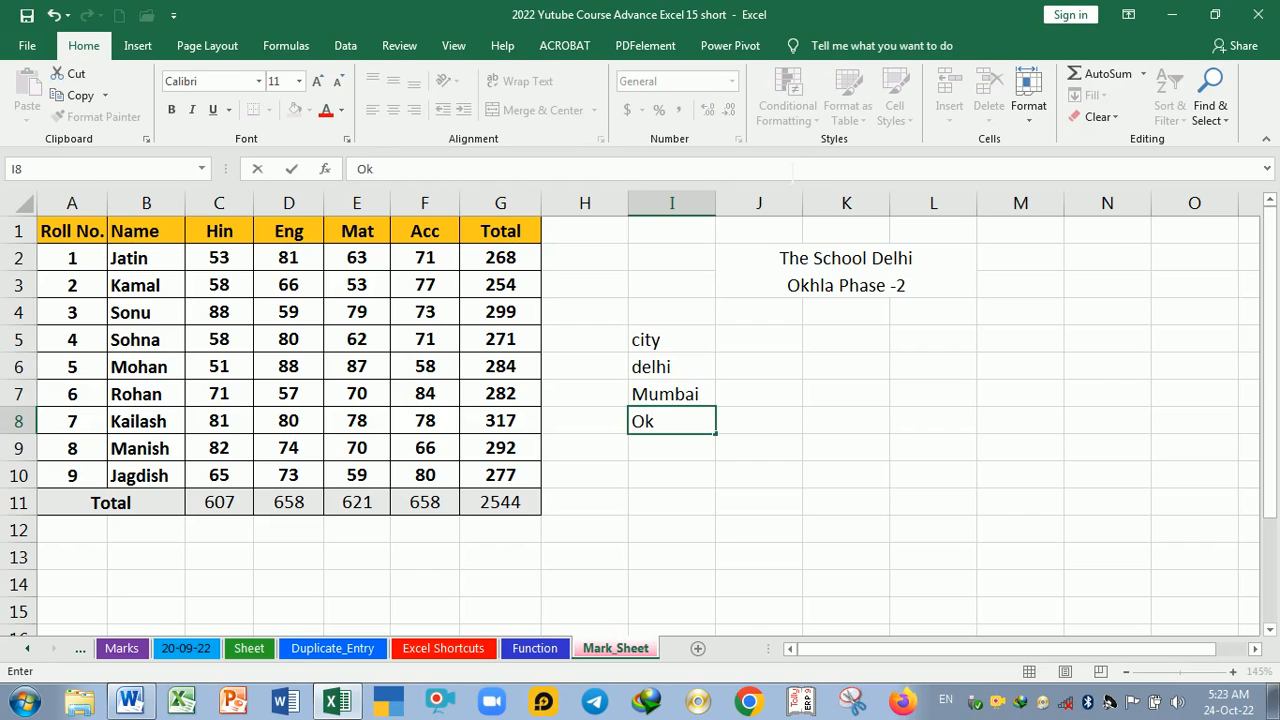
{"action": "type", "text": "hla"}
{"action": "key", "text": "Return"}
{"action": "type", "text": "Nok"}
{"action": "key", "text": "BackSpace"}
{"action": "type", "text": "ida"}
{"action": "key", "text": "Return"}
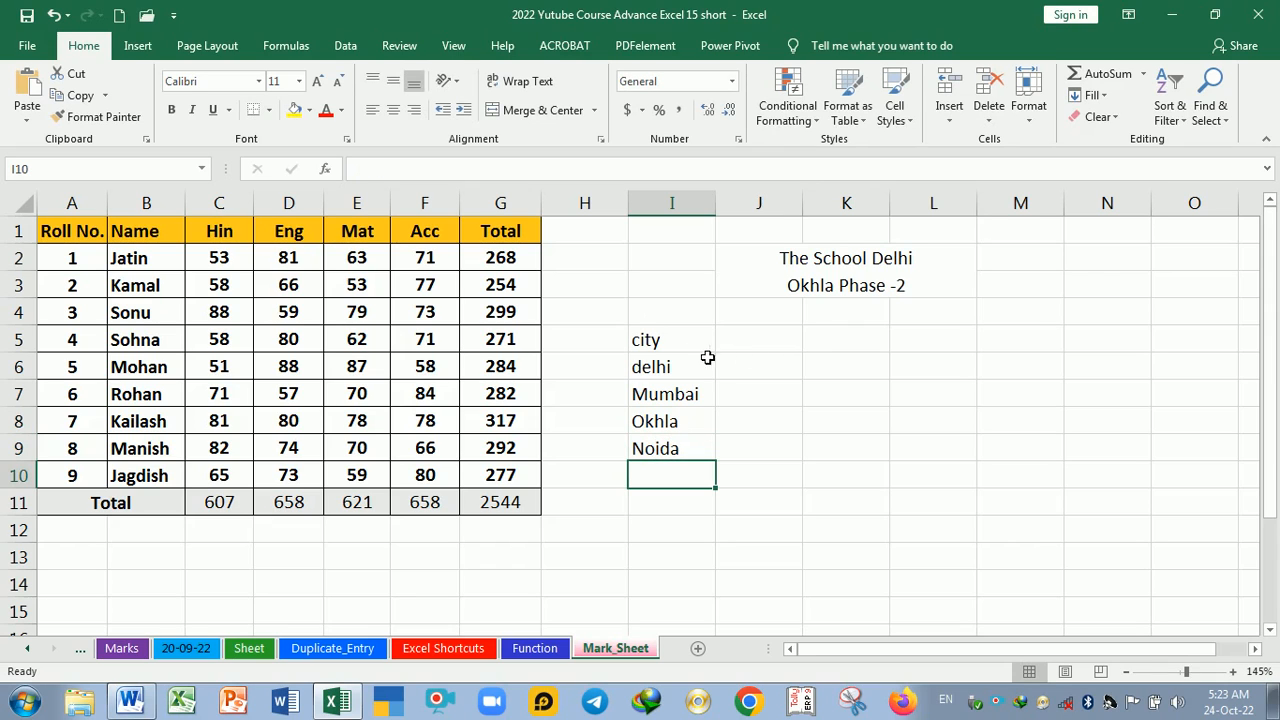
Fill the city list in I5:I9 across to column N with the Fill Right command, and undo the fill
{"action": "left_click_drag", "start_coordinate": [689, 345], "coordinate": [684, 452]}
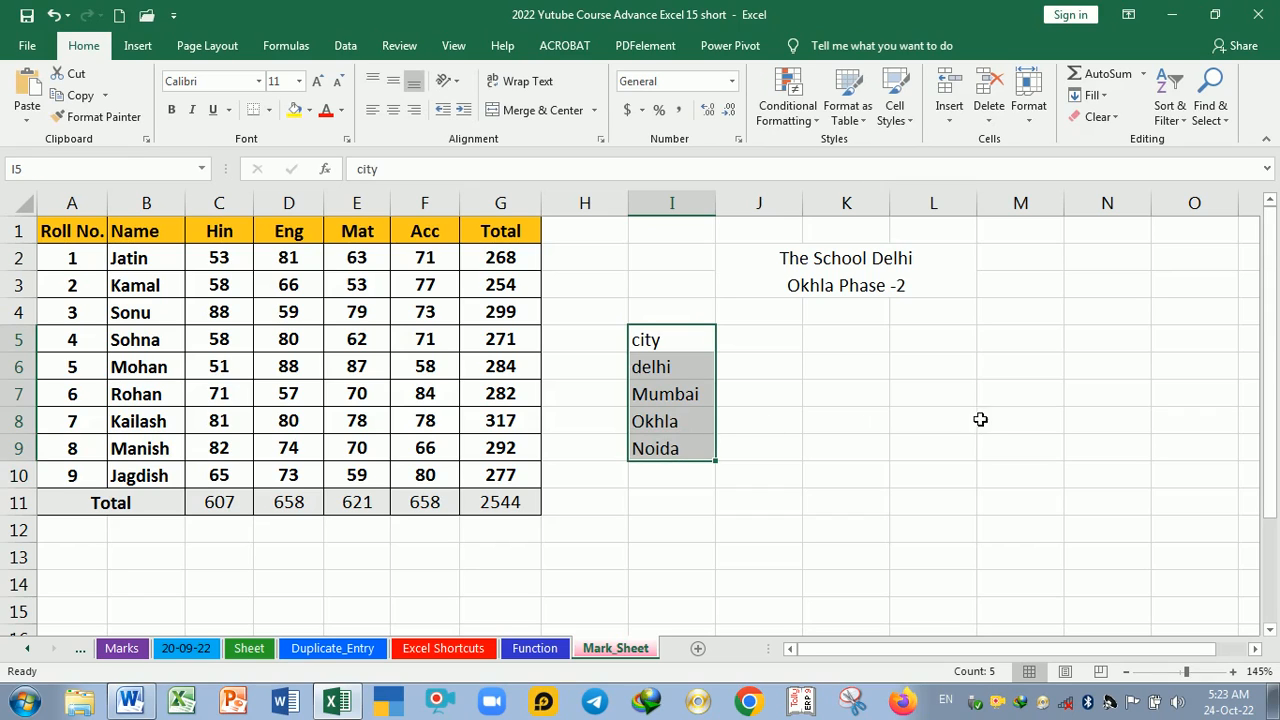
{"action": "left_click_drag", "start_coordinate": [688, 337], "coordinate": [680, 455]}
{"action": "left_click_drag", "start_coordinate": [690, 337], "coordinate": [1086, 459]}
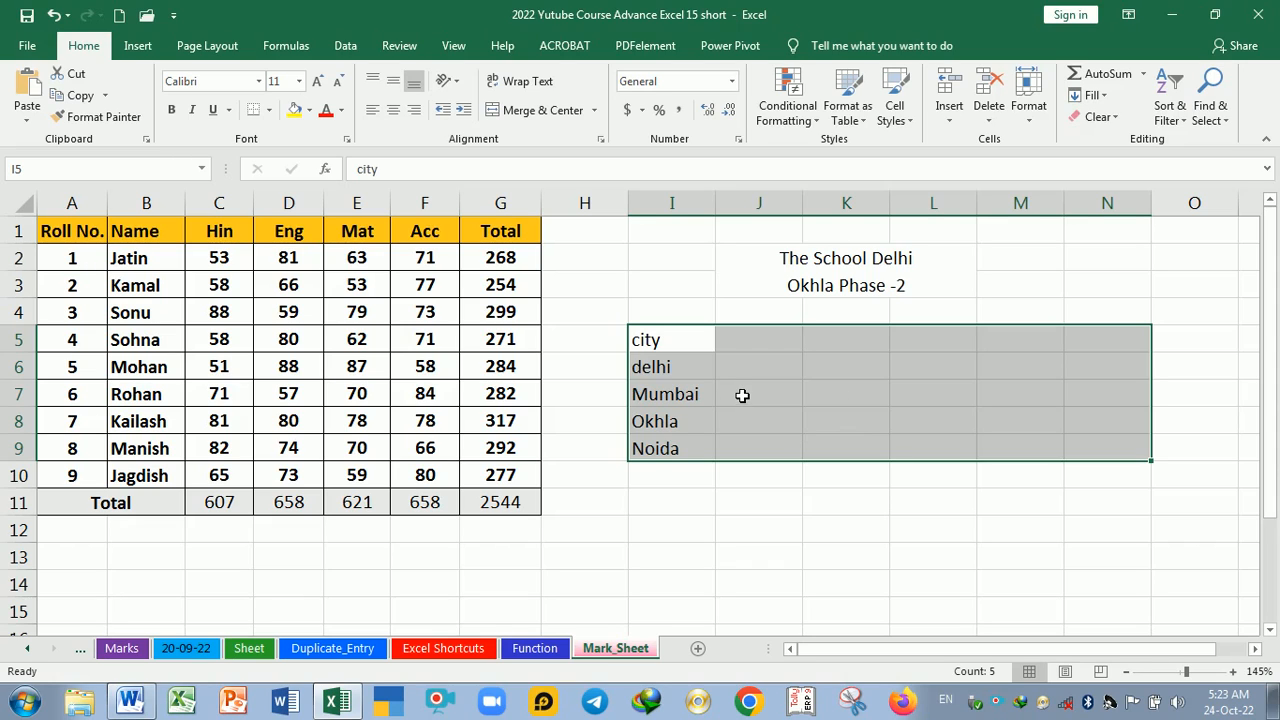
{"action": "key", "text": "ctrl+r"}
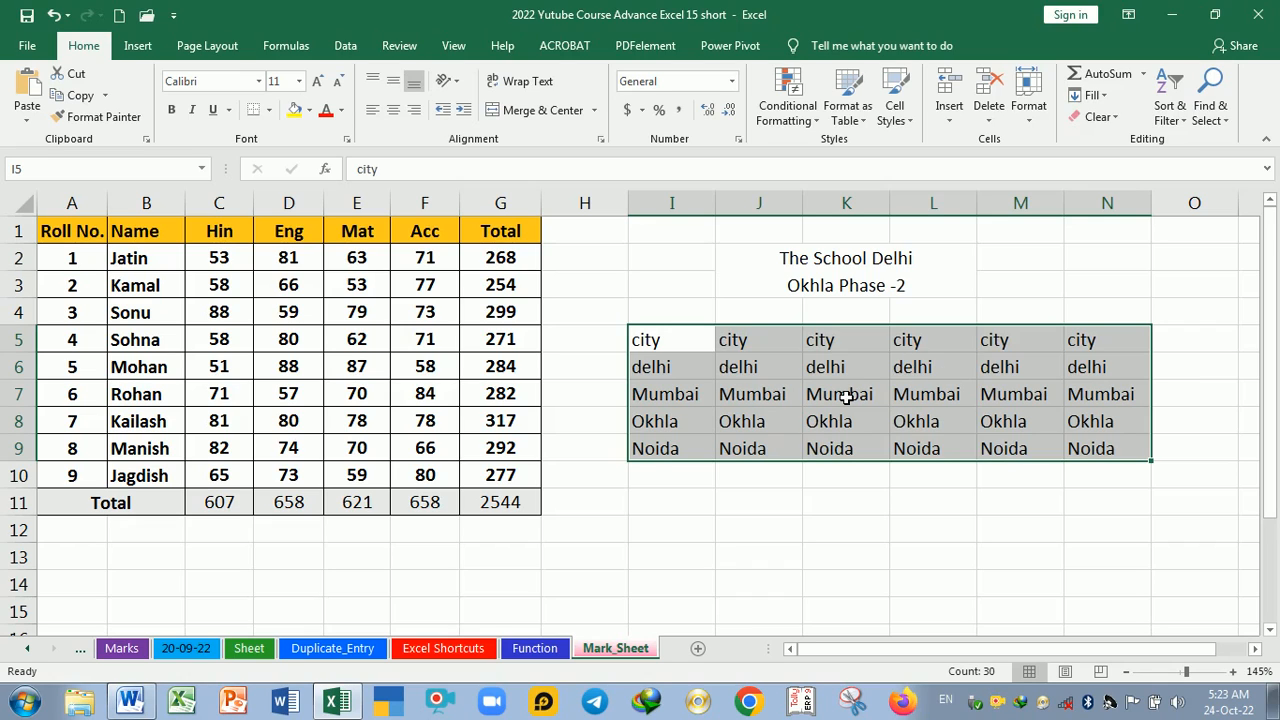
{"action": "key", "text": "ctrl+z"}
Extend the city list across to column M and down to row 12 with the fill handle, and try extending it up to row 1
{"action": "left_click", "coordinate": [759, 448]}
{"action": "left_click_drag", "start_coordinate": [705, 337], "coordinate": [1107, 460]}
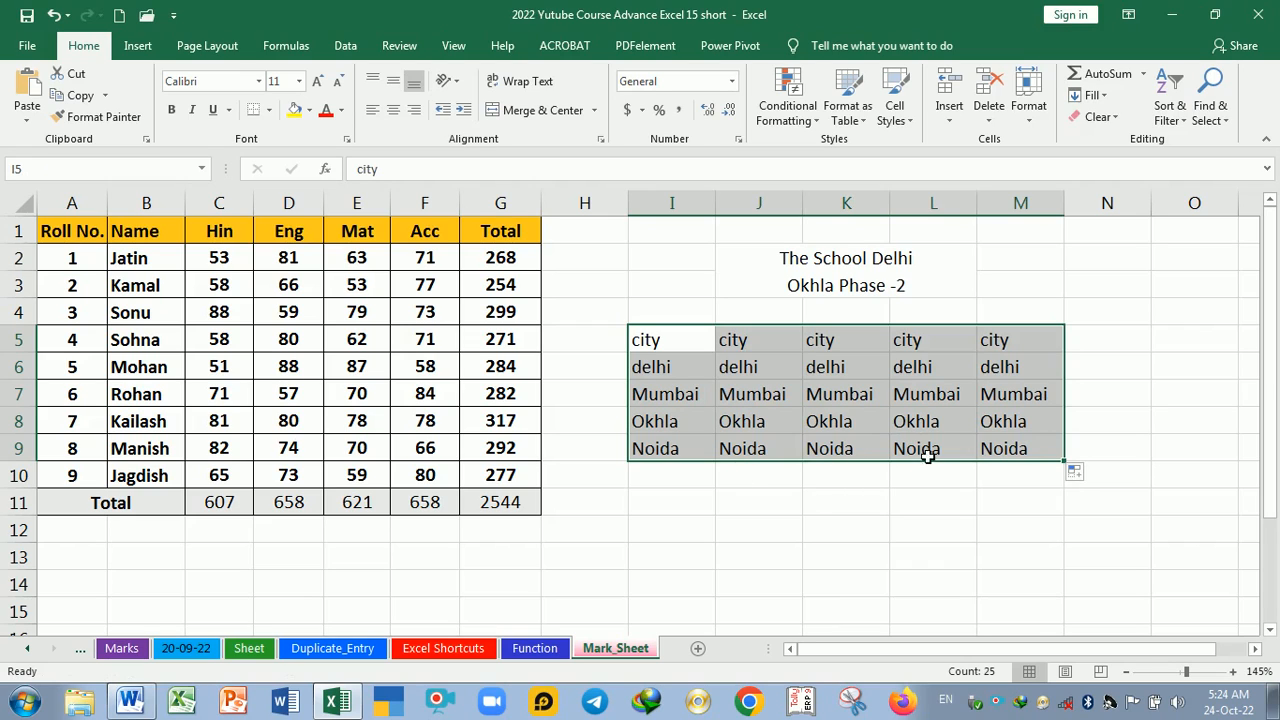
{"action": "left_click_drag", "start_coordinate": [1073, 469], "coordinate": [1071, 560]}
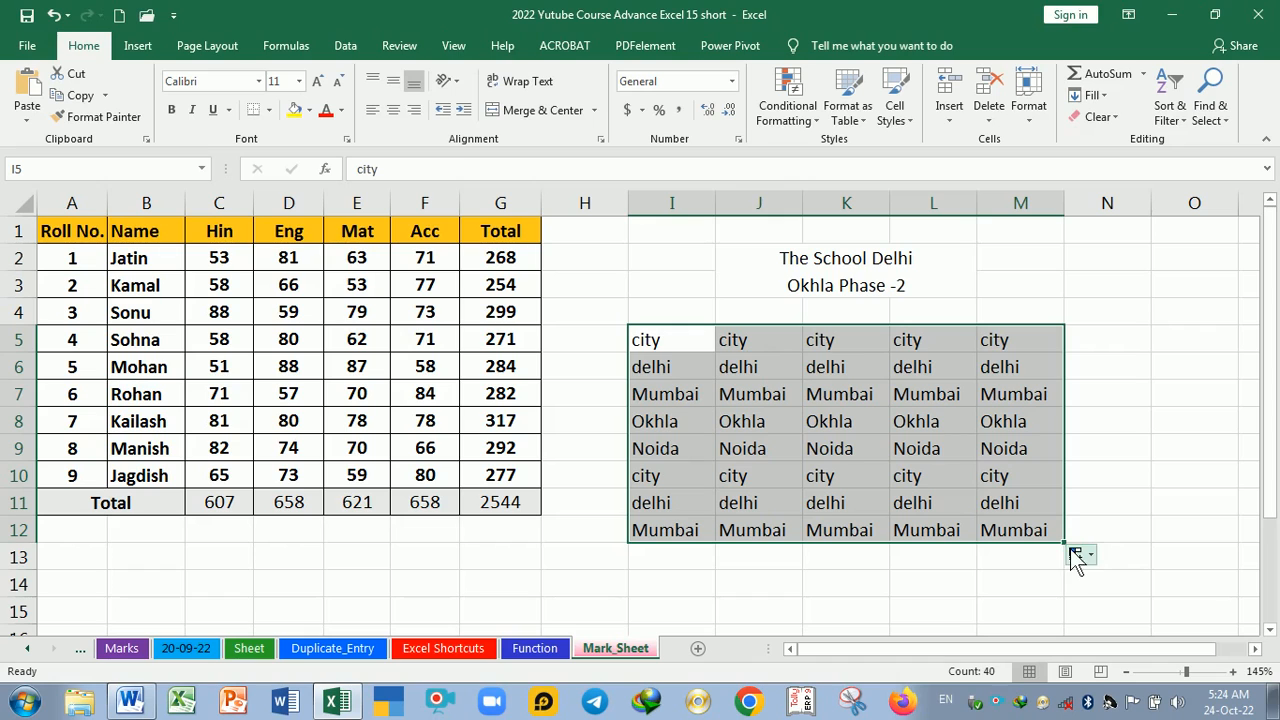
{"action": "left_click_drag", "start_coordinate": [1073, 552], "coordinate": [1000, 228]}
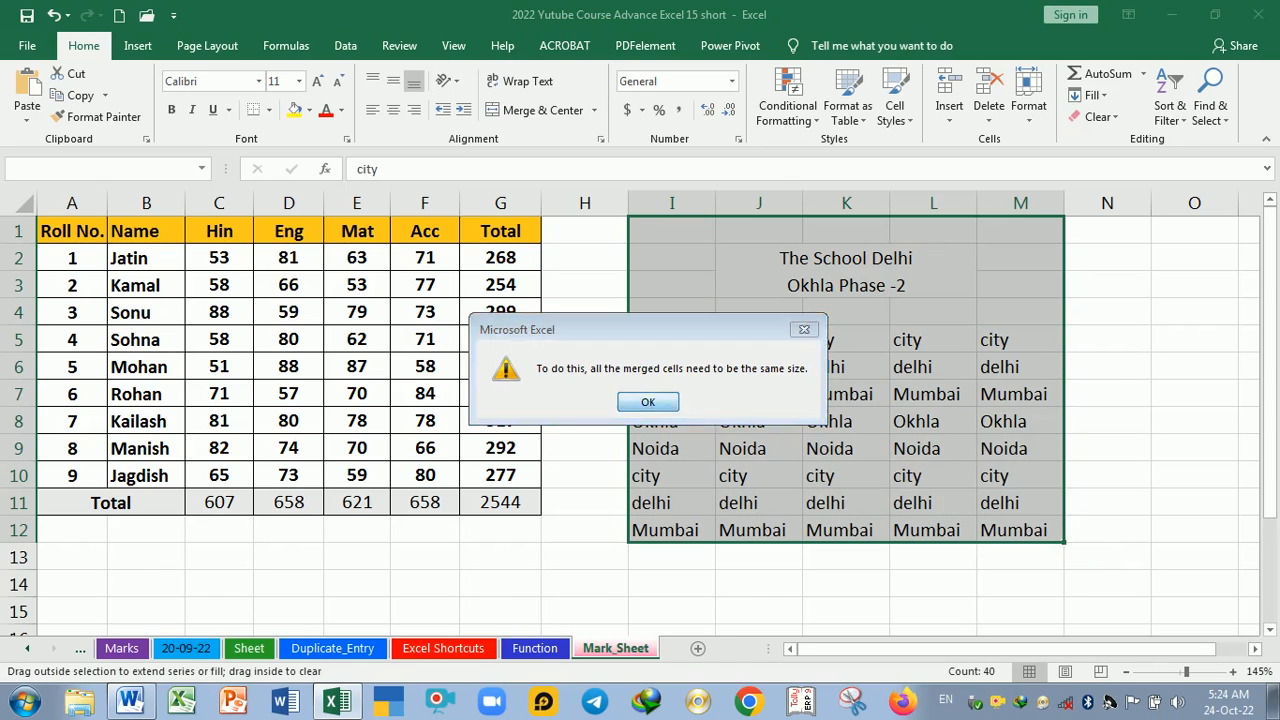
{"action": "left_click", "coordinate": [645, 401]}
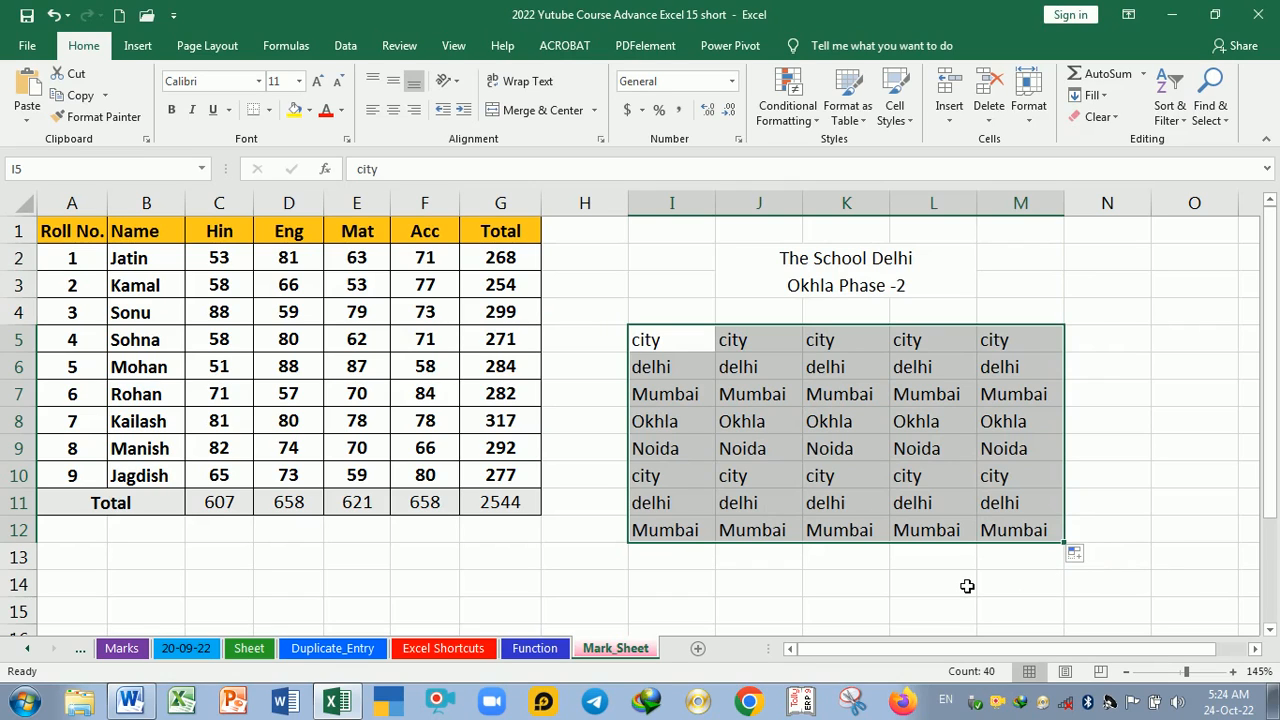
Undo the fill-handle copies and clear the city list from column I
{"action": "key", "text": "ctrl+z"}
{"action": "key", "text": "ctrl+z"}
{"action": "key", "text": "ctrl+z"}
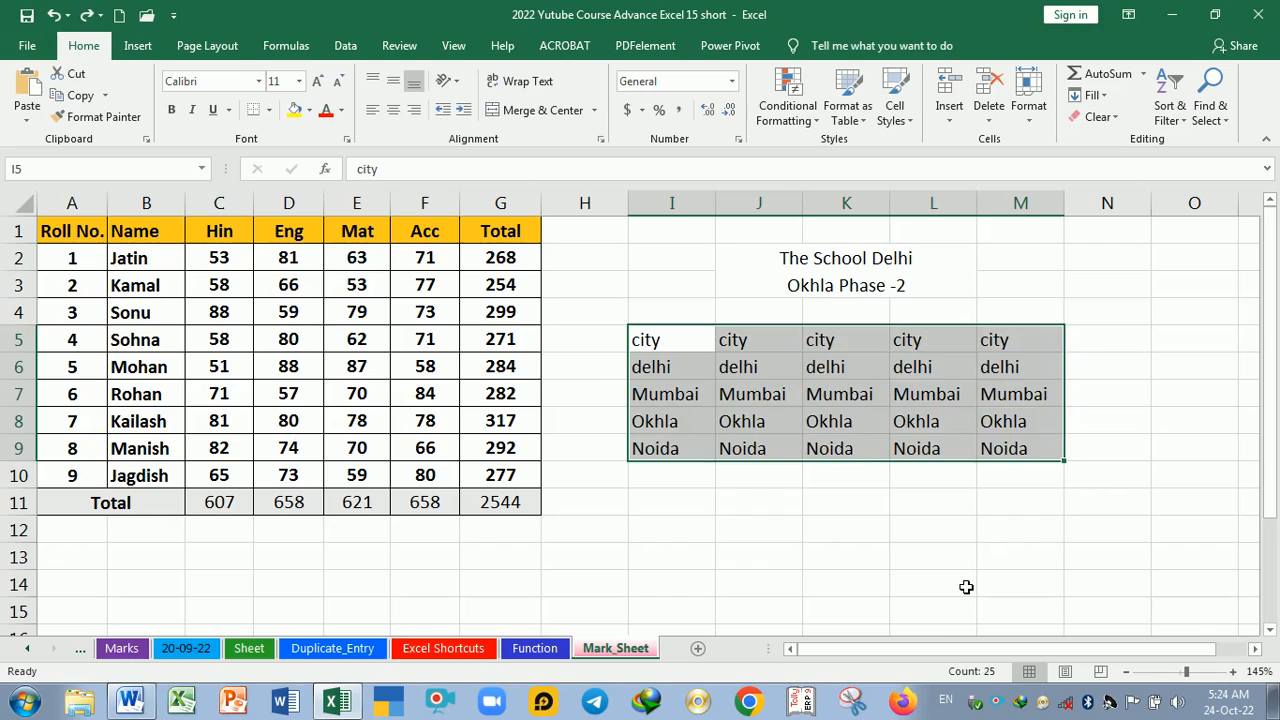
{"action": "left_click_drag", "start_coordinate": [680, 346], "coordinate": [691, 501]}
{"action": "key", "text": "Delete"}
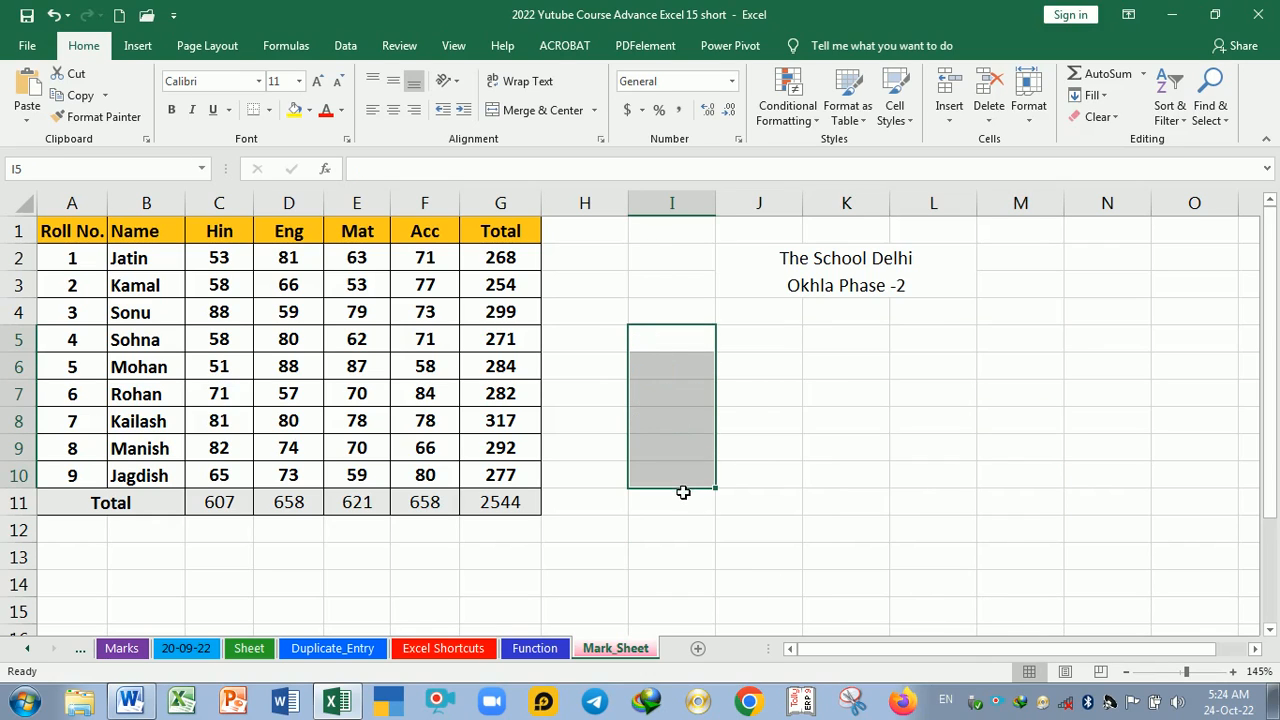
Check the shortcut list in the Word document and return to cell I13 of the Excel mark sheet
{"action": "key", "text": "alt+Tab"}
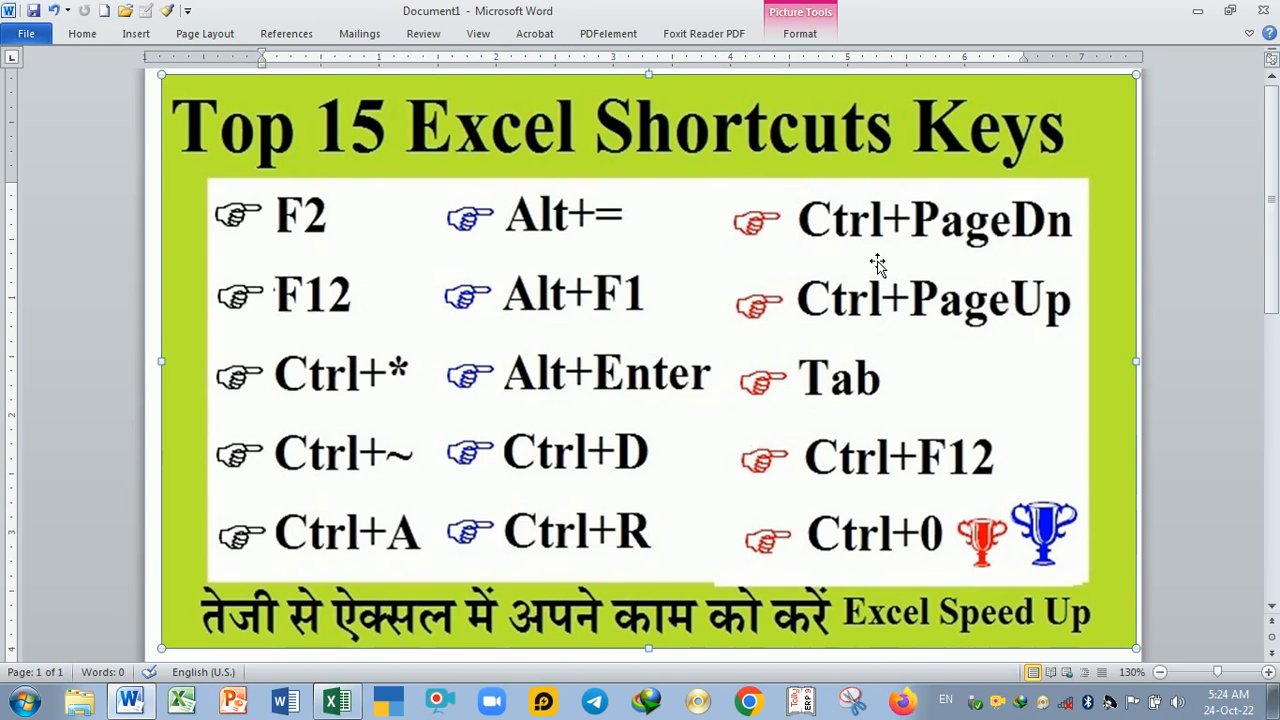
{"action": "key", "text": "alt+Tab"}
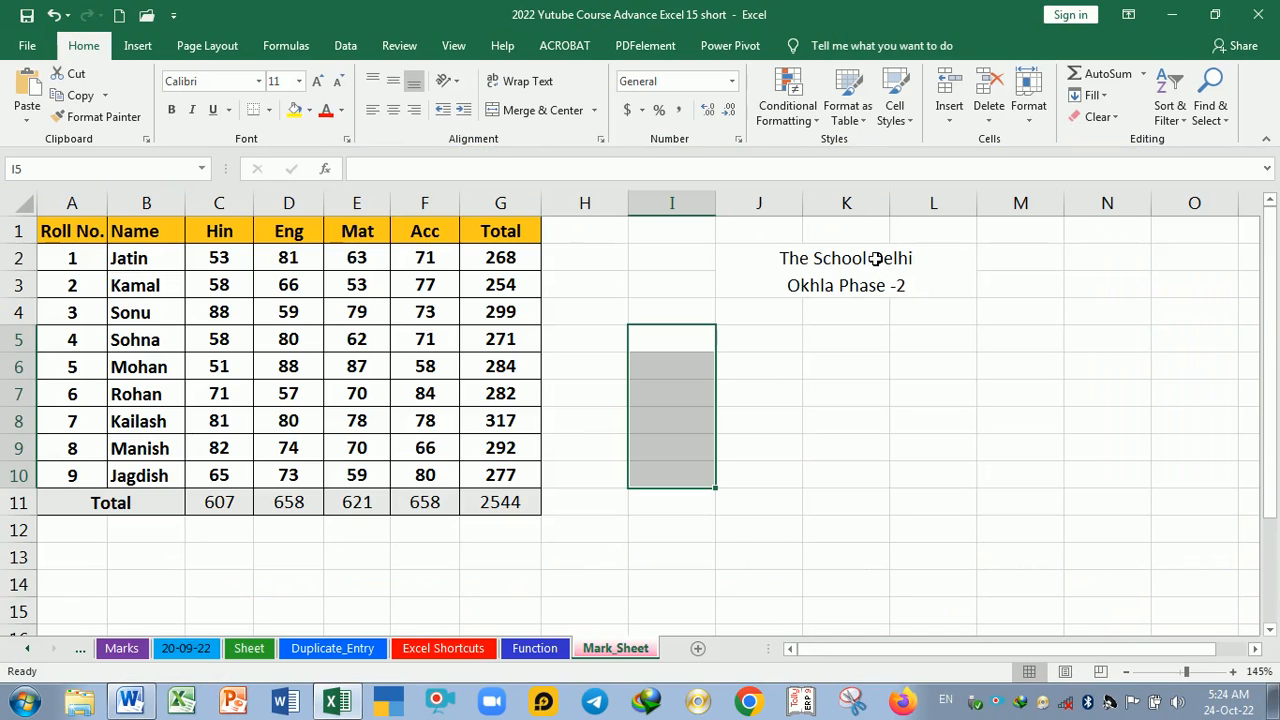
{"action": "left_click", "coordinate": [698, 561]}
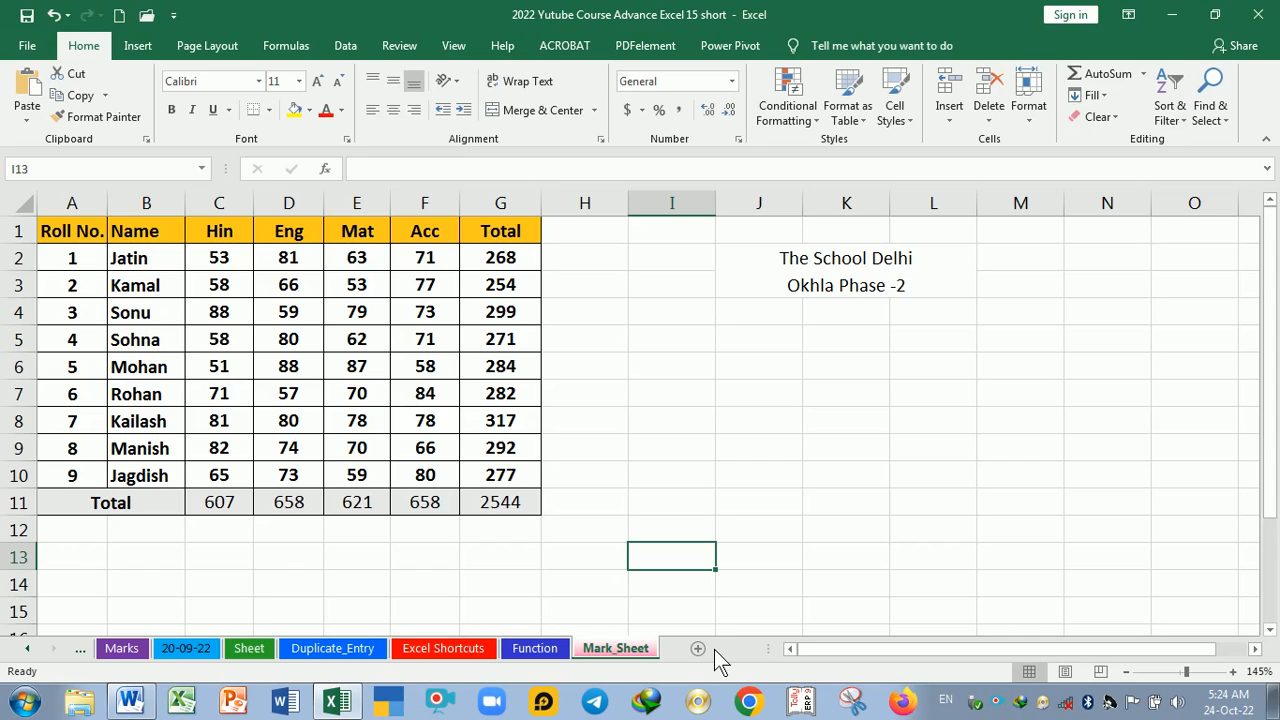
Open the Marks sheet and move forward through the worksheets one by one to Mark_Sheet
{"action": "left_click", "coordinate": [122, 650]}
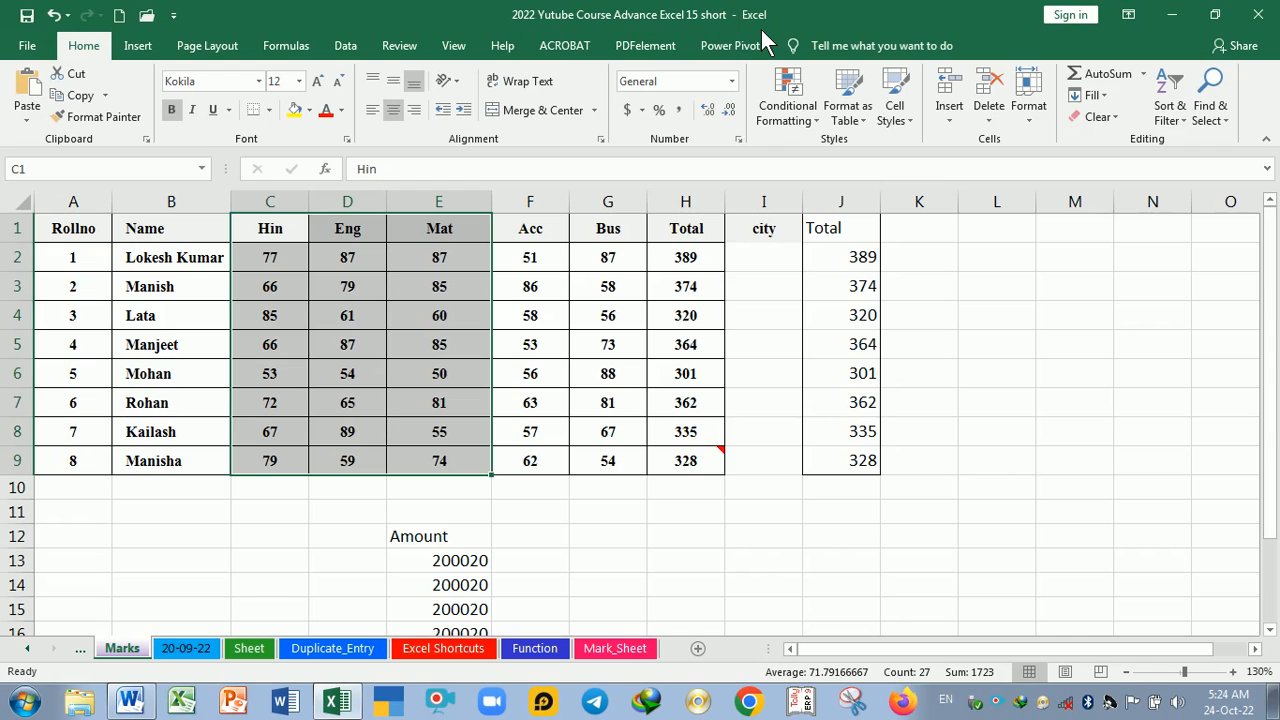
{"action": "key", "text": "ctrl+Page_Down"}
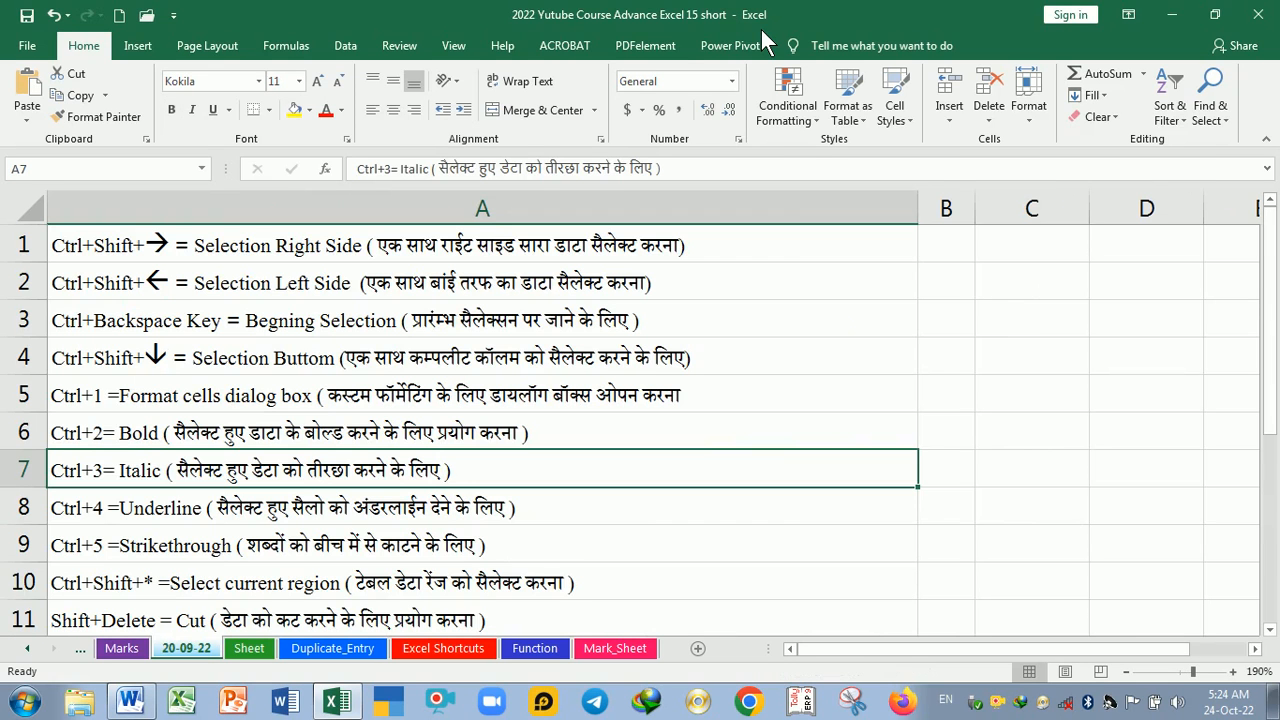
{"action": "key", "text": "ctrl+Page_Down"}
{"action": "key", "text": "ctrl+Page_Down"}
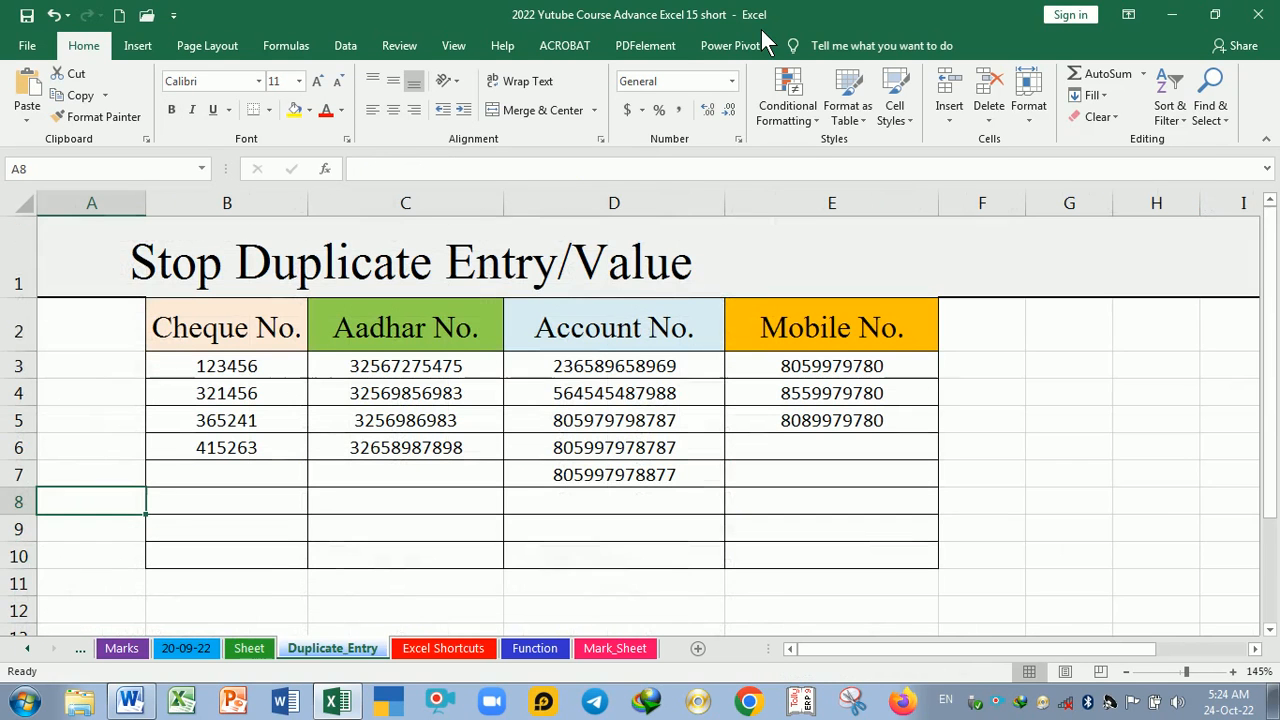
{"action": "key", "text": "ctrl+Page_Down"}
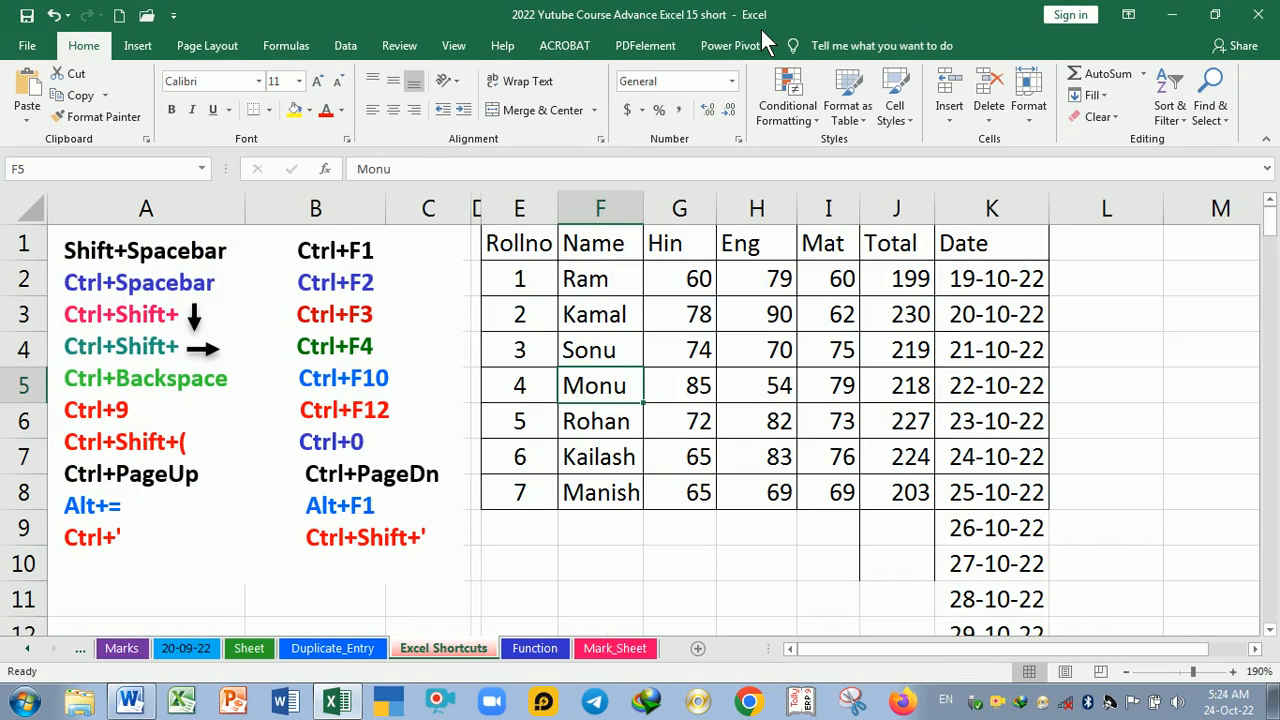
{"action": "key", "text": "ctrl+Page_Down"}
{"action": "key", "text": "ctrl+Page_Down"}
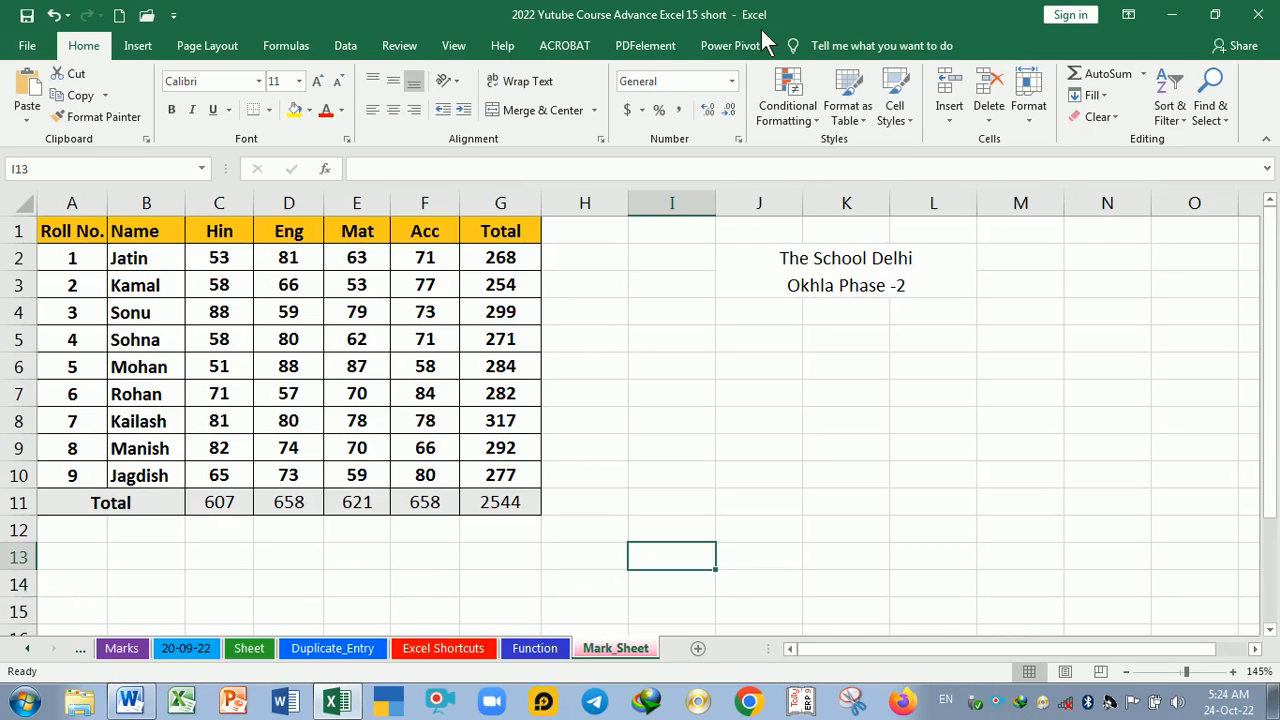
Move backward through the worksheets one by one from Mark_Sheet to the 20-09-22 sheet
{"action": "key", "text": "ctrl+Page_Up"}
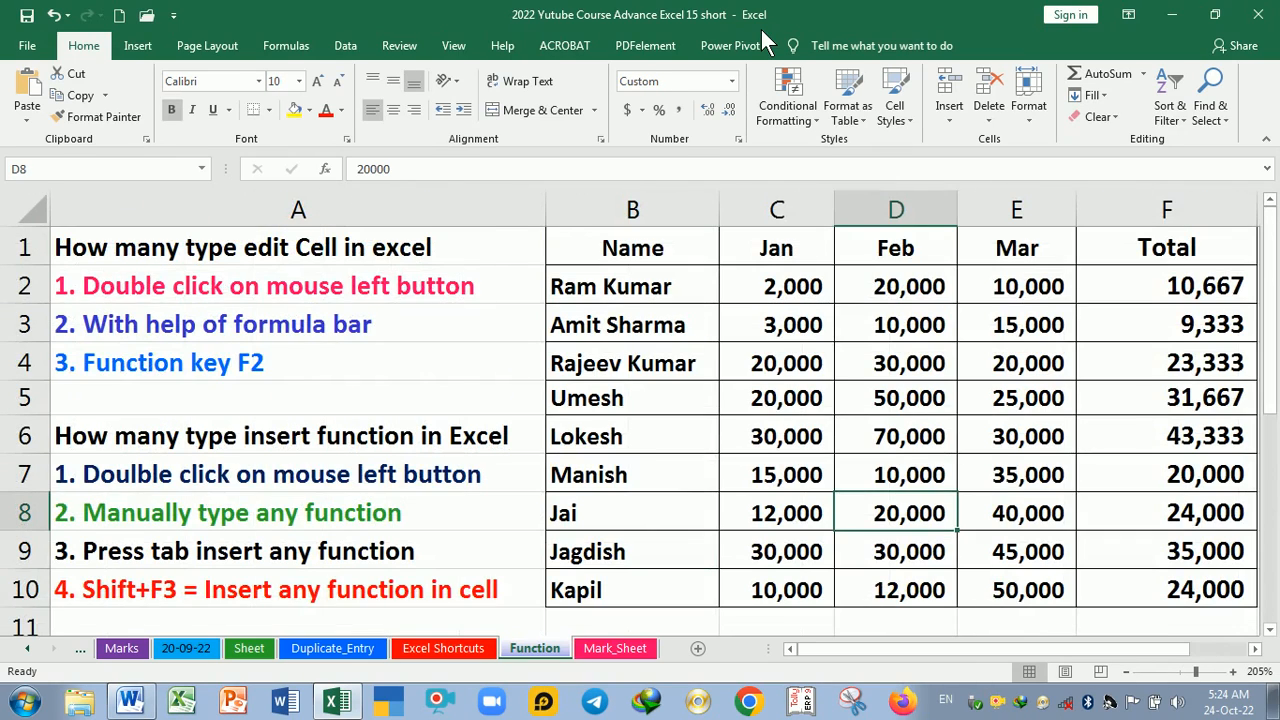
{"action": "key", "text": "ctrl+Page_Up"}
{"action": "key", "text": "ctrl+Page_Up"}
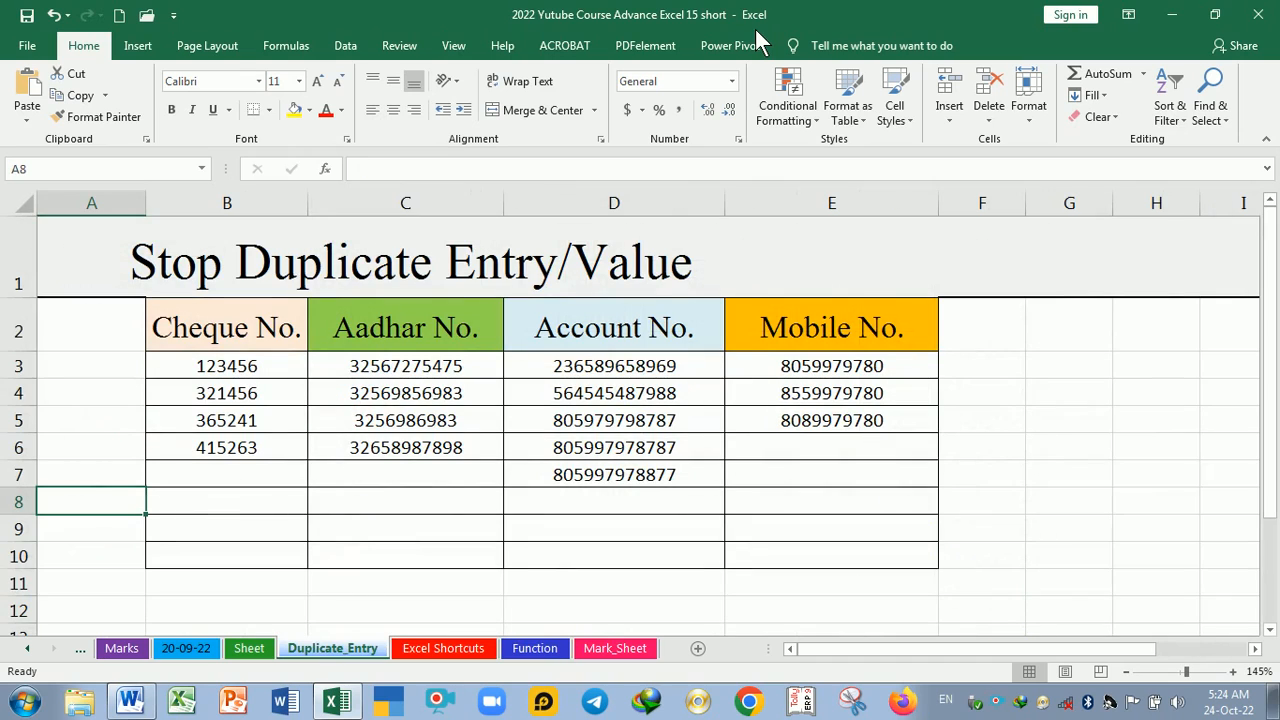
{"action": "key", "text": "ctrl+Page_Up"}
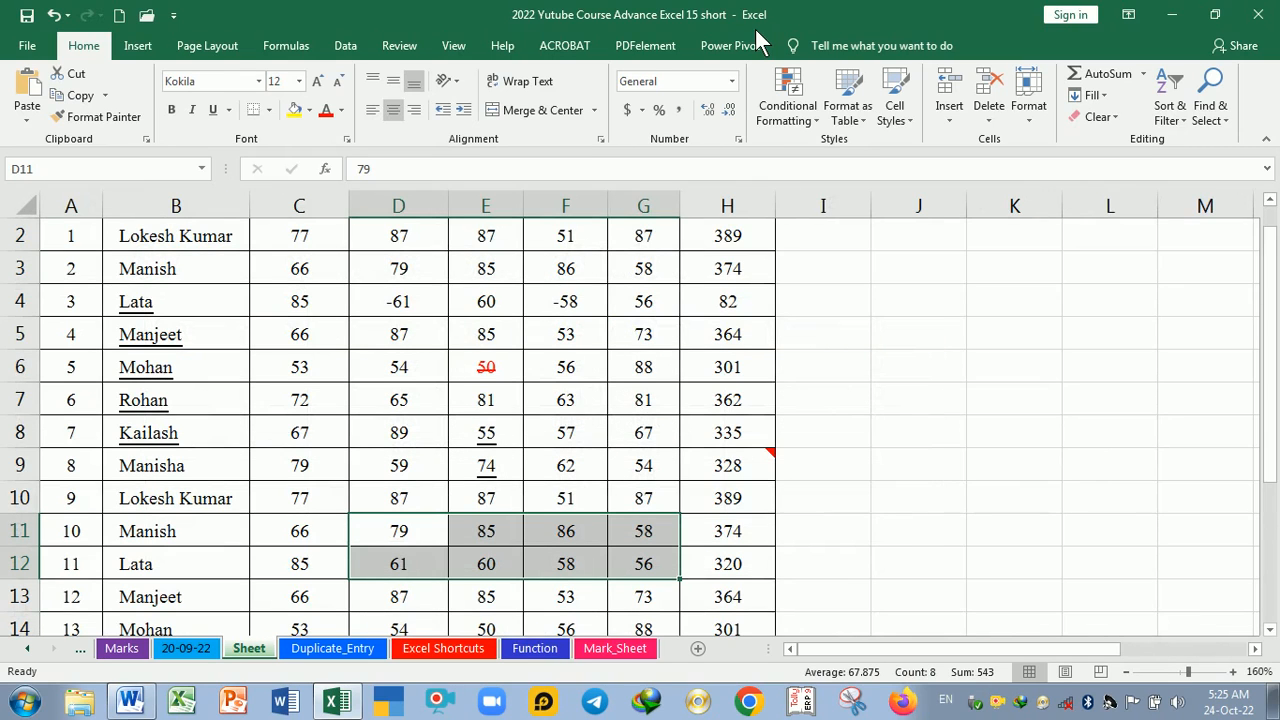
{"action": "key", "text": "ctrl+Page_Up"}
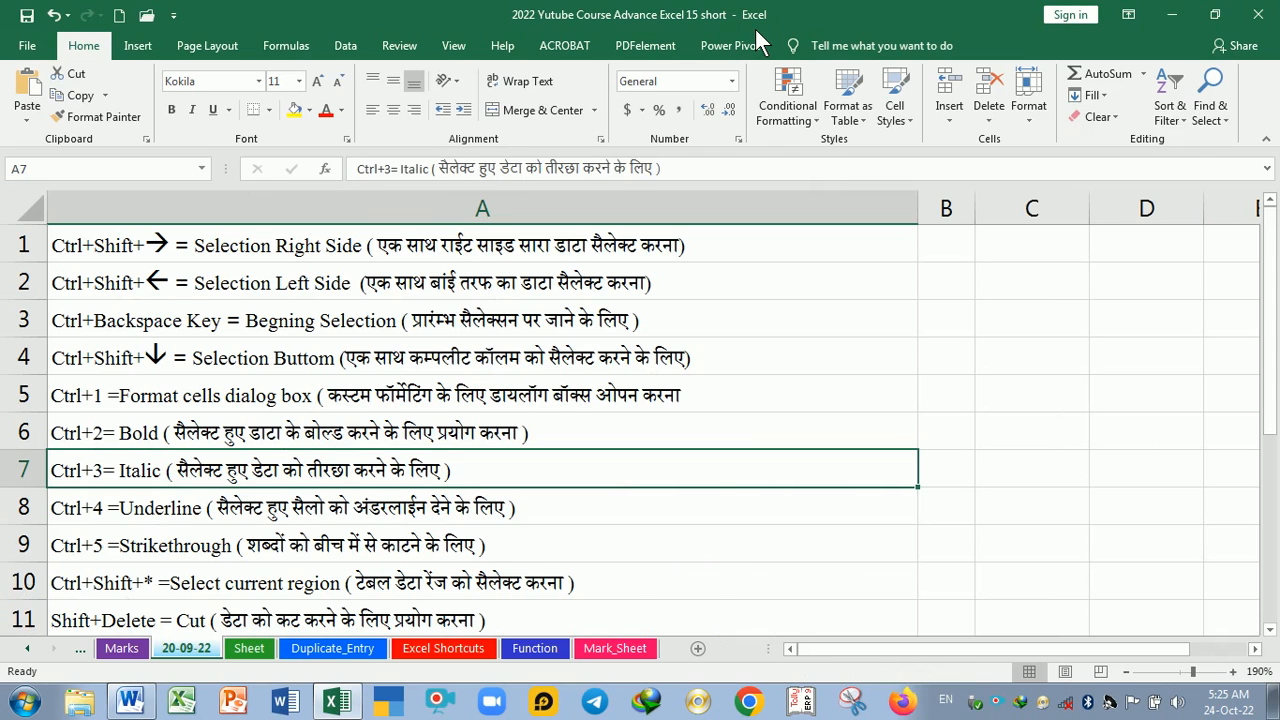
Move forward through the worksheets from 20-09-22 back to Mark_Sheet and check the shortcut list in Word
{"action": "key", "text": "ctrl+Page_Down"}
{"action": "key", "text": "ctrl+Page_Down"}
{"action": "key", "text": "ctrl+Page_Down"}
{"action": "key", "text": "ctrl+Page_Down"}
{"action": "key", "text": "ctrl+Page_Down"}
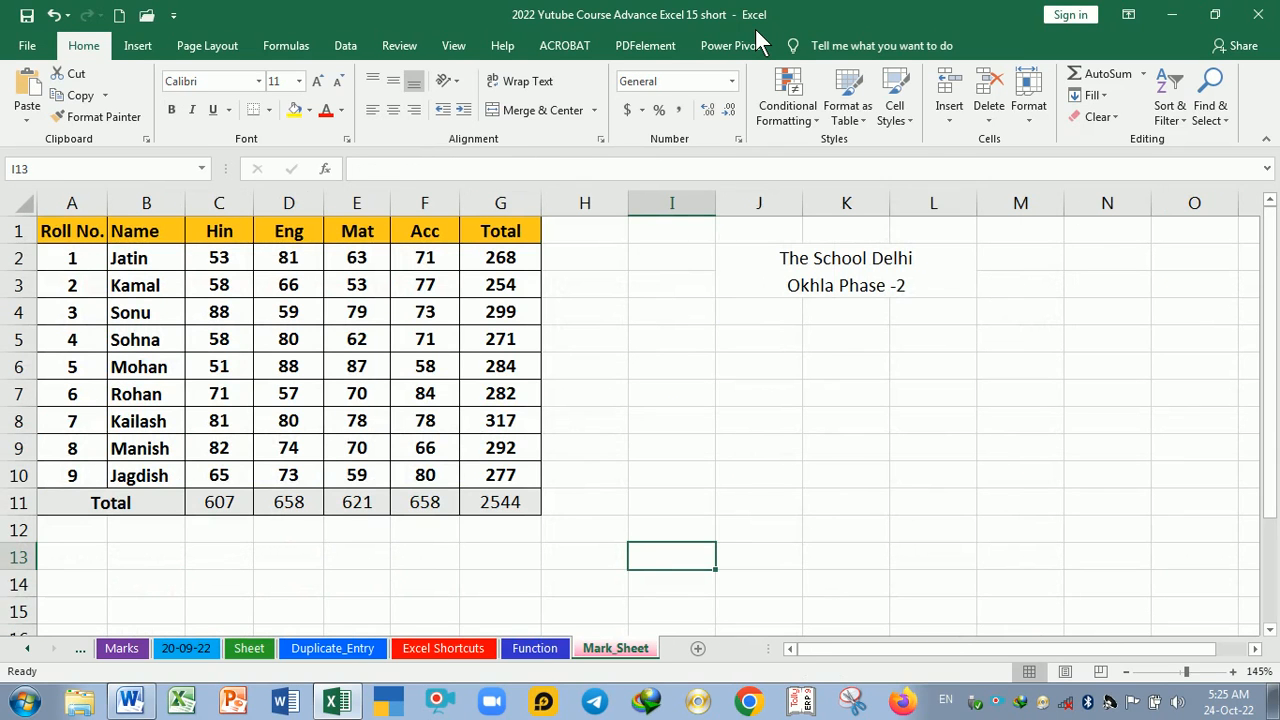
{"action": "key", "text": "alt+Tab"}
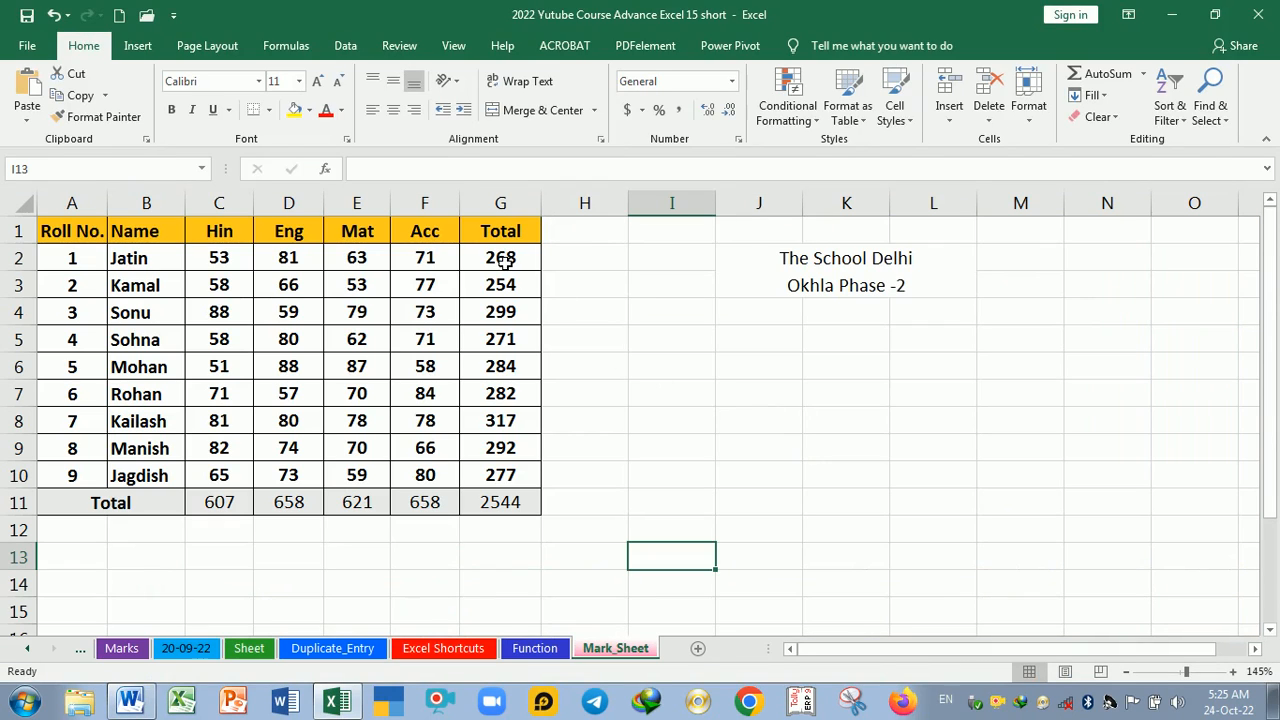
Clear the totals in G2:G10 and begin a SUM formula there, accepting the function from the autocomplete suggestions
{"action": "left_click_drag", "start_coordinate": [505, 261], "coordinate": [499, 474]}
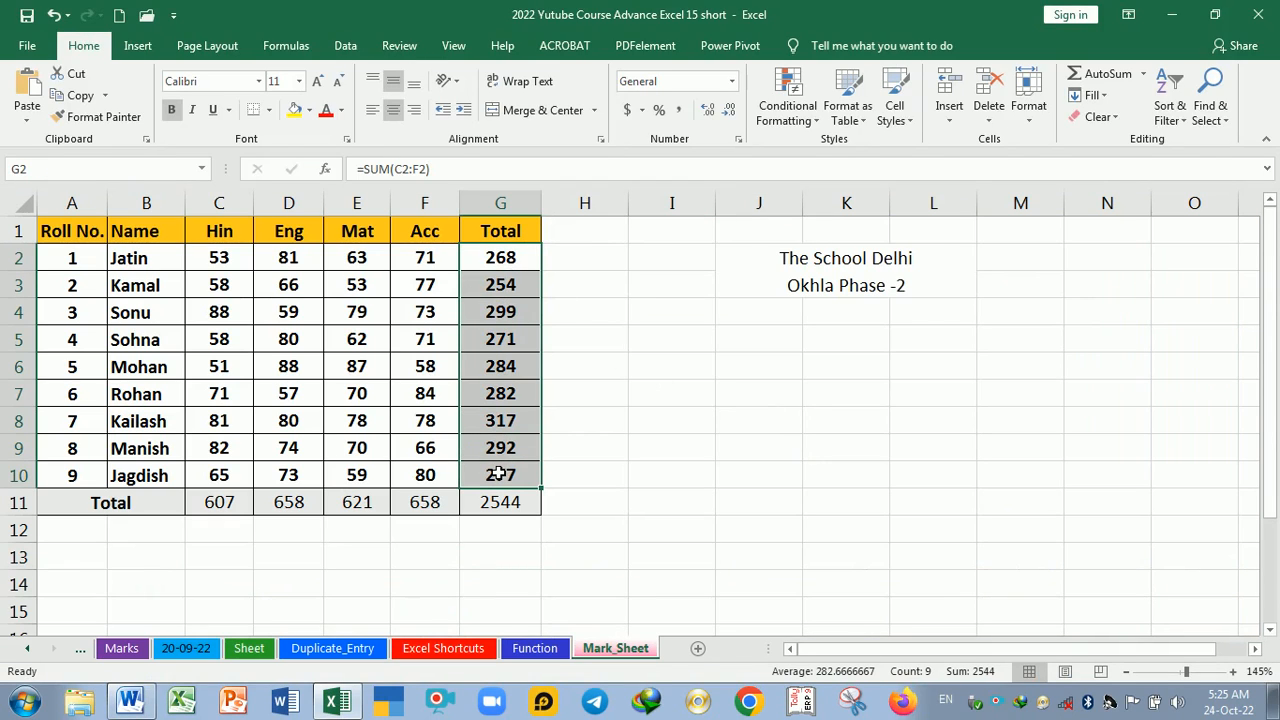
{"action": "key", "text": "Delete"}
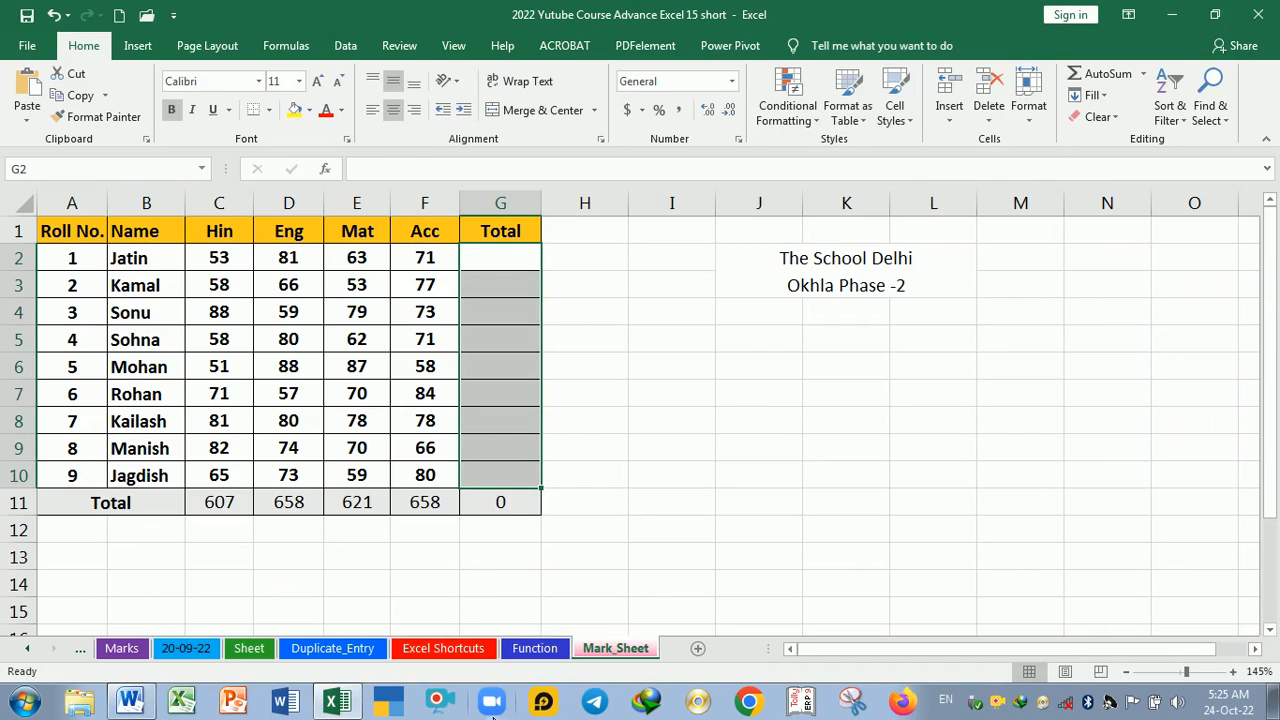
{"action": "type", "text": "="}
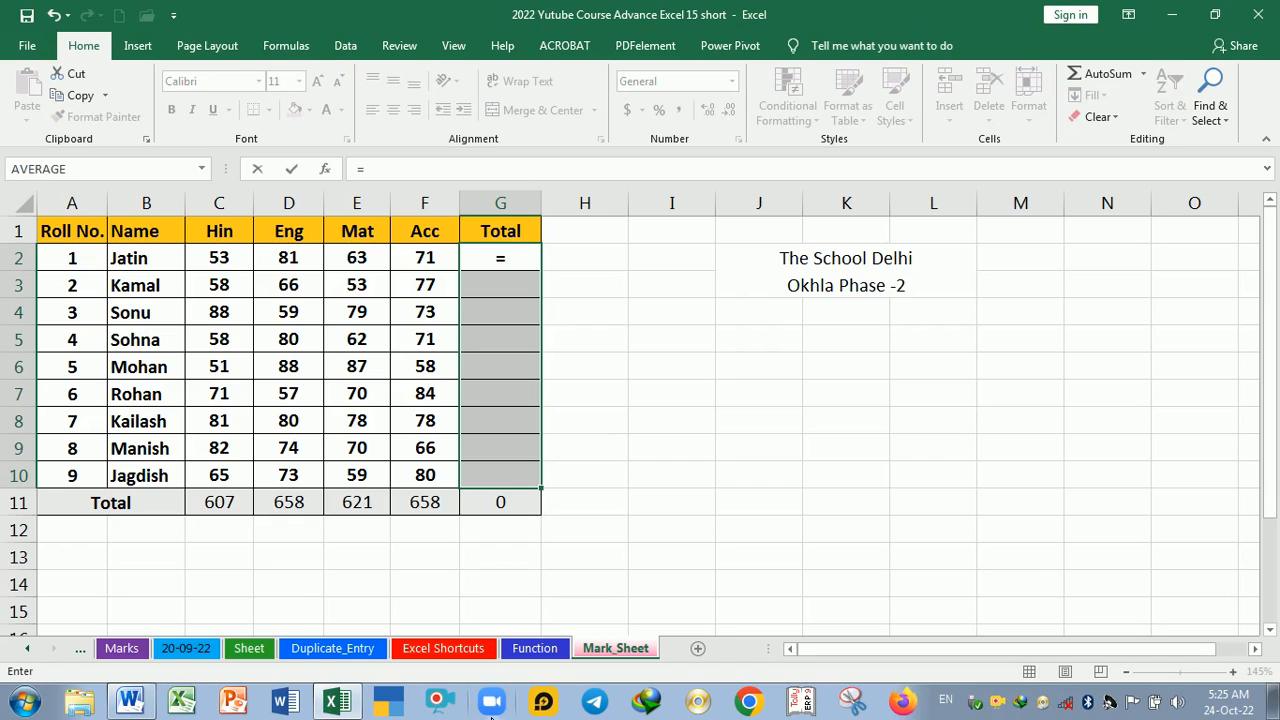
{"action": "type", "text": "sum"}
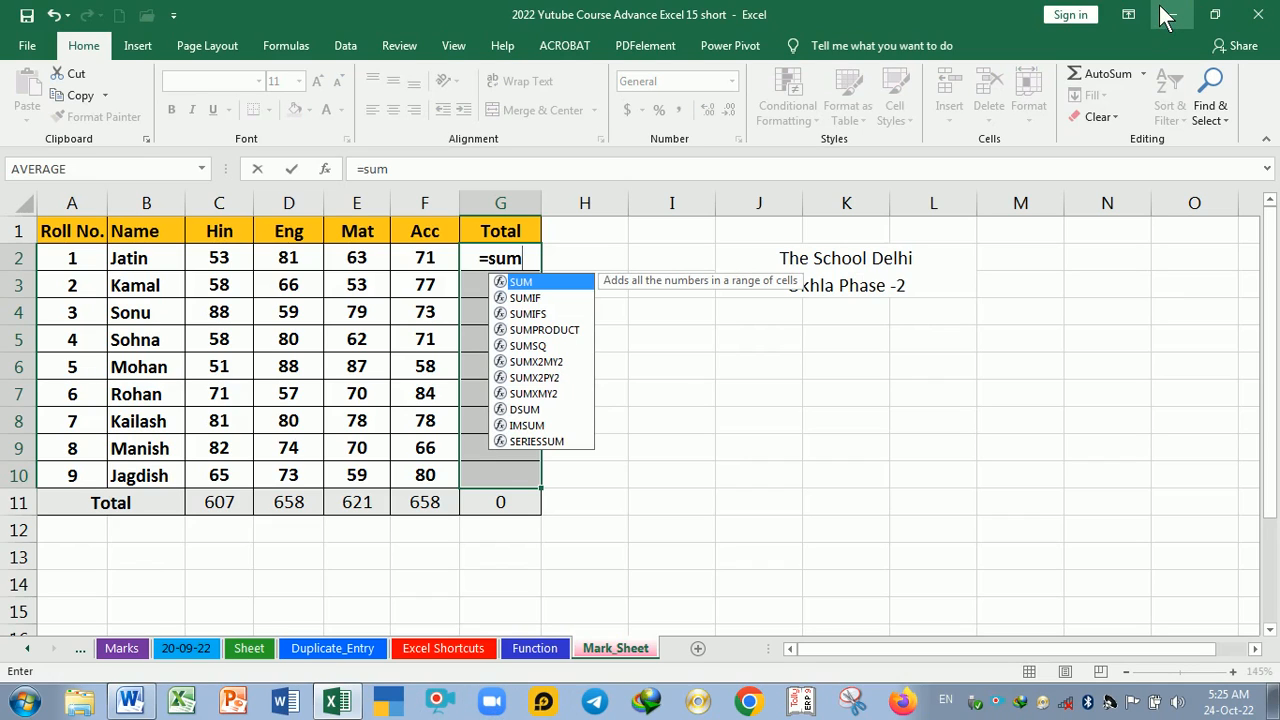
{"action": "key", "text": "Down"}
{"action": "key", "text": "Down"}
{"action": "key", "text": "Up"}
{"action": "key", "text": "Up"}
{"action": "key", "text": "Tab"}
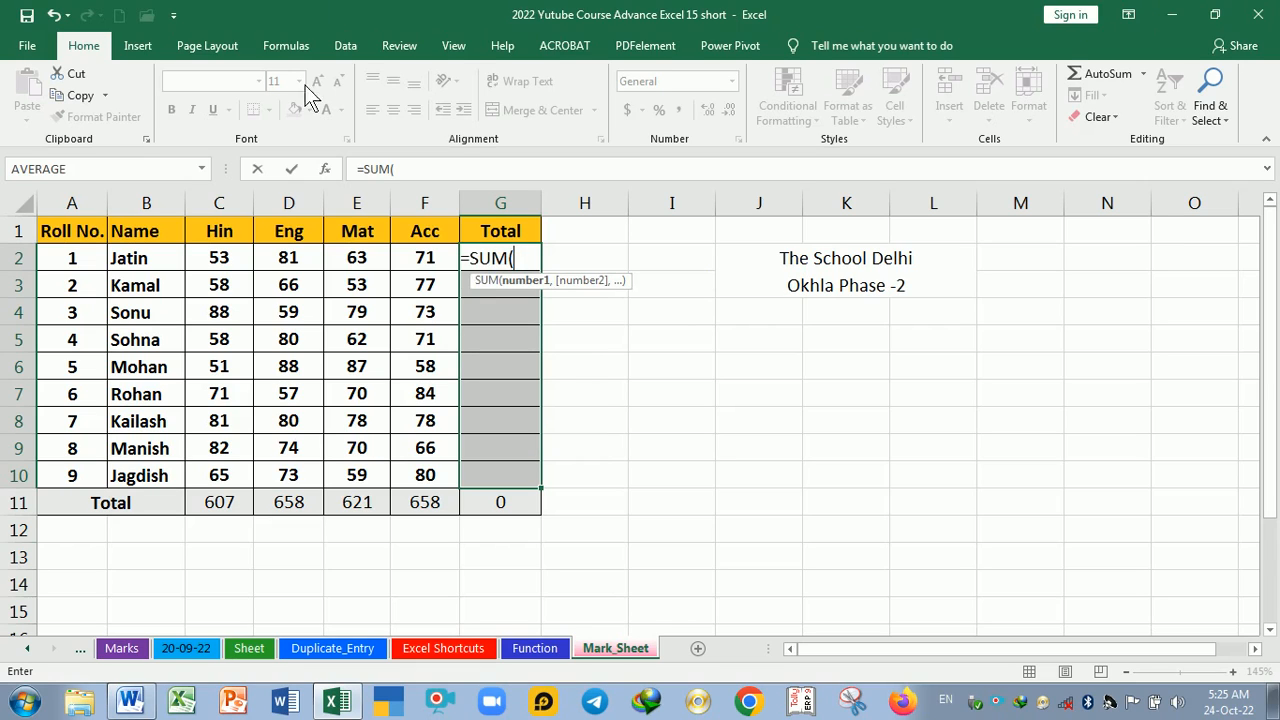
Complete the SUM formula with the range C2:F2 and enter it into all the selected cells G2:G10 at once
{"action": "left_click_drag", "start_coordinate": [205, 265], "coordinate": [414, 262]}
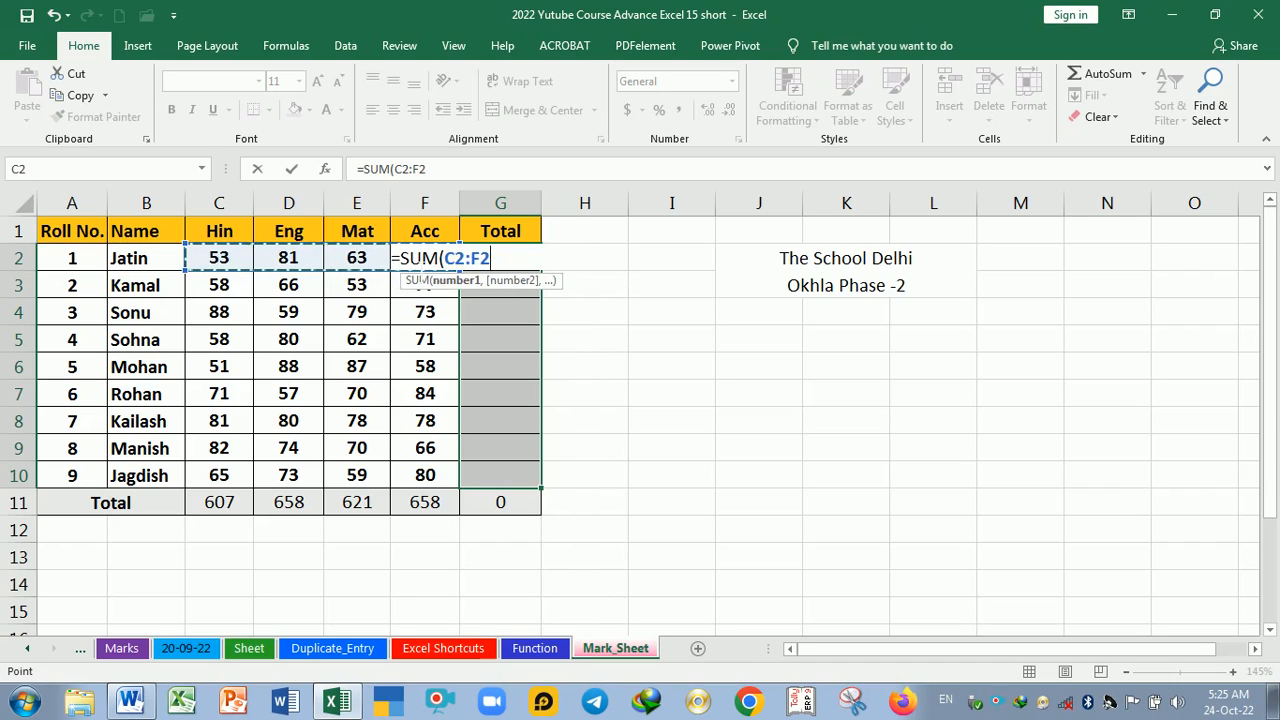
{"action": "type", "text": ")"}
{"action": "key", "text": "ctrl+Return"}
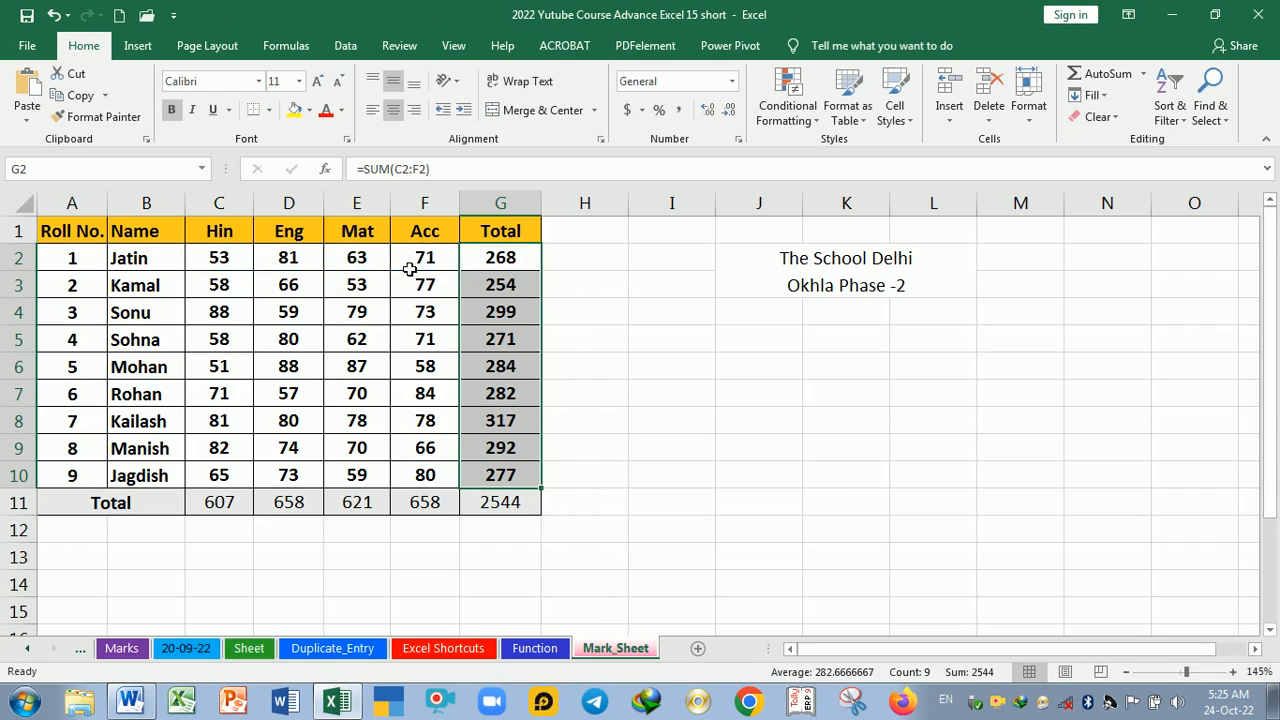
Add the column header Average in cell H1, beside the Total column
{"action": "left_click", "coordinate": [589, 395]}
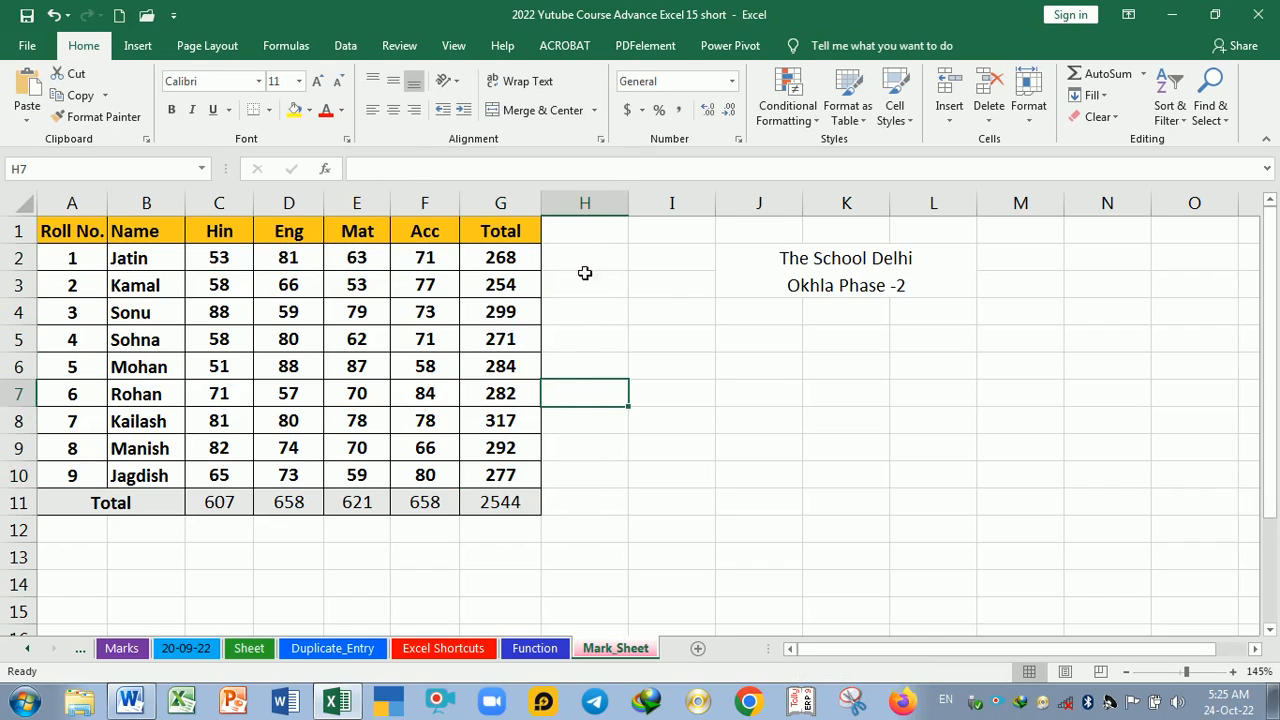
{"action": "left_click", "coordinate": [586, 234]}
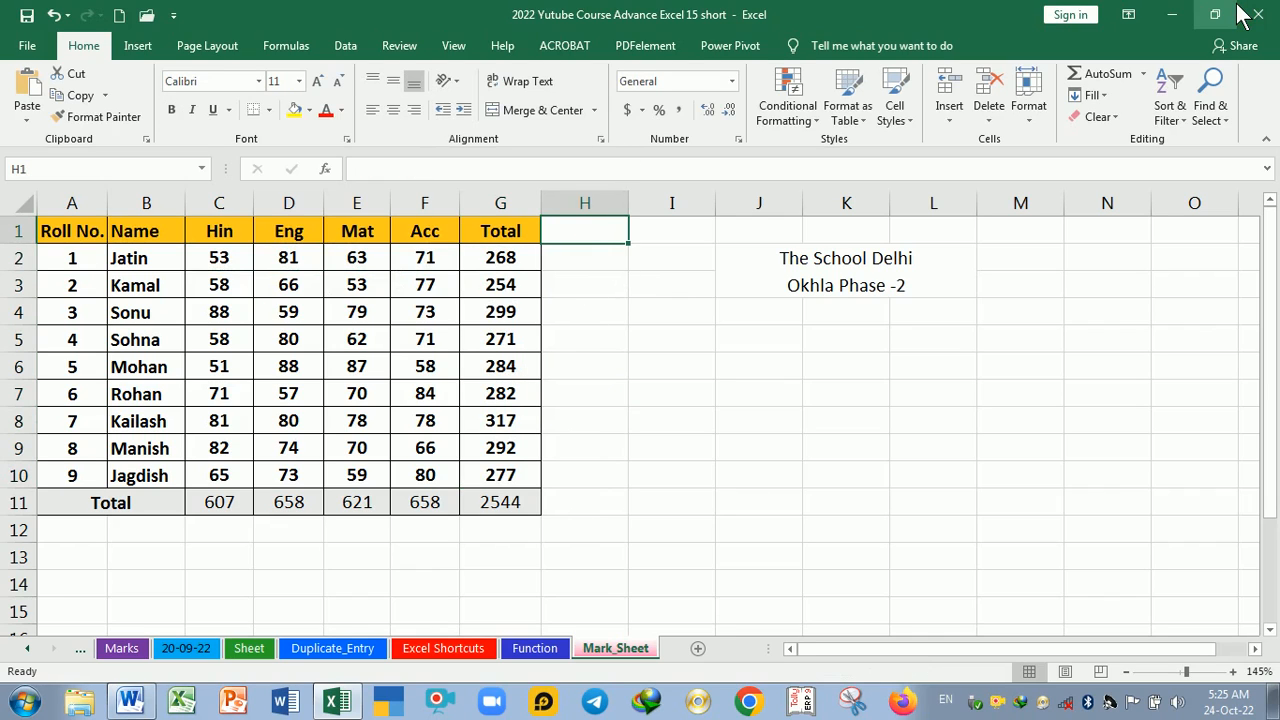
{"action": "type", "text": "Average"}
{"action": "key", "text": "Return"}
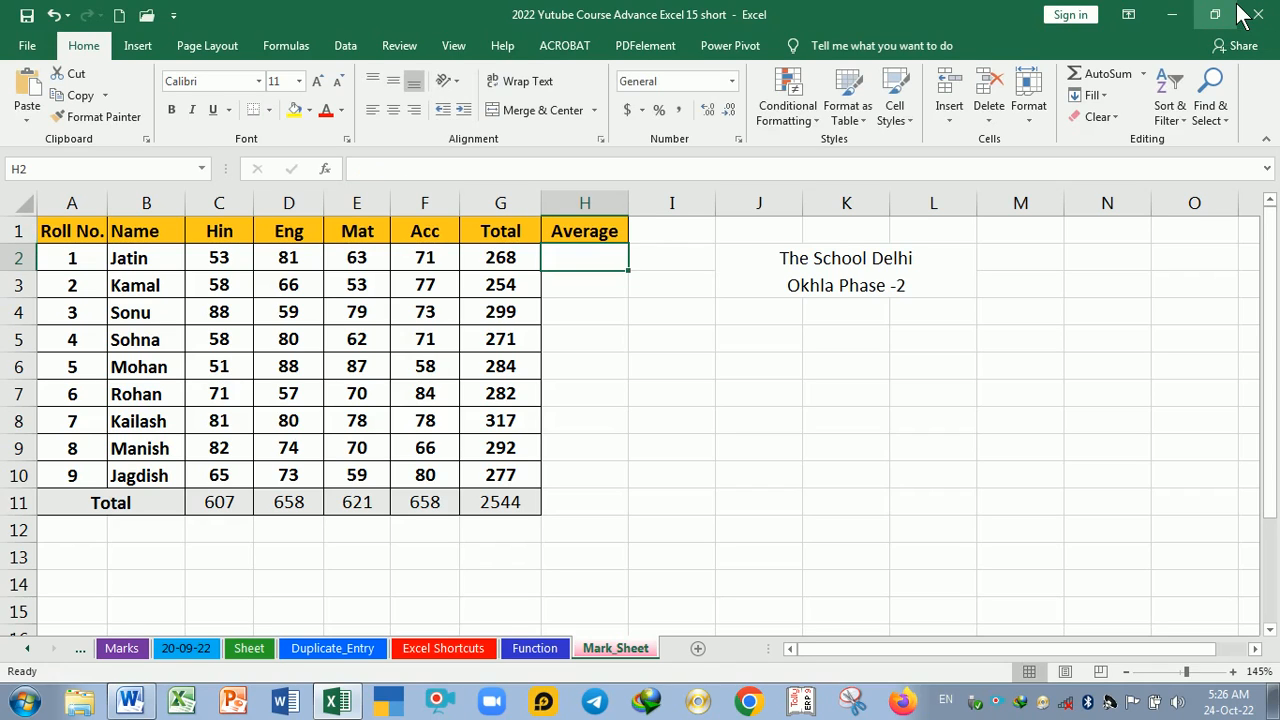
Enter an AVERAGE formula for the range C2:F2 in cell H2, accepting the function from the autocomplete suggestions
{"action": "type", "text": "=ave"}
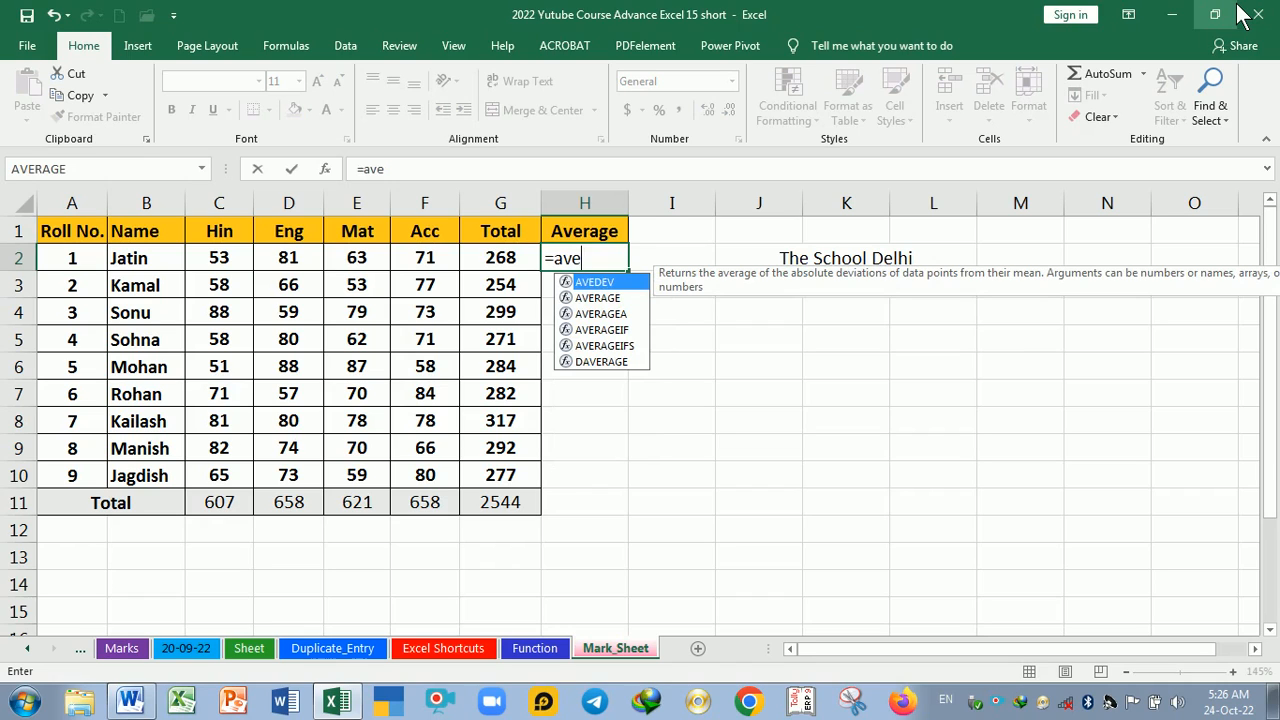
{"action": "key", "text": "Down"}
{"action": "key", "text": "Up"}
{"action": "key", "text": "Down"}
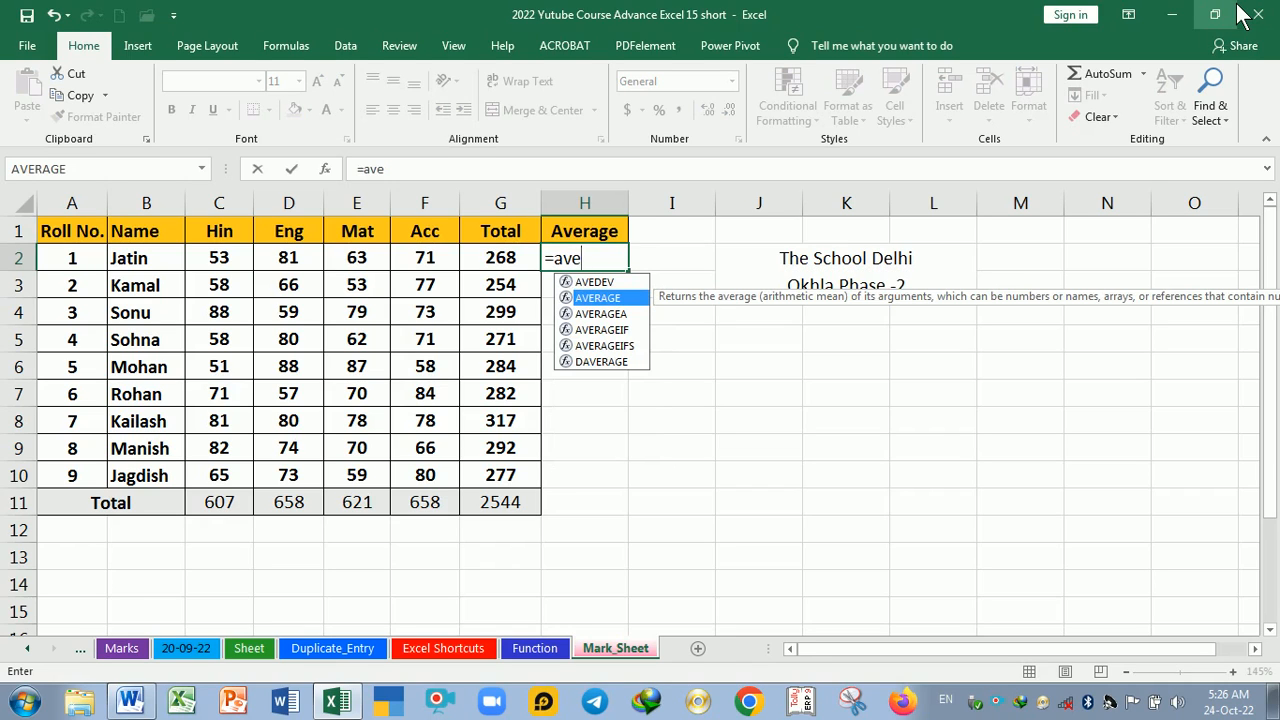
{"action": "key", "text": "Tab"}
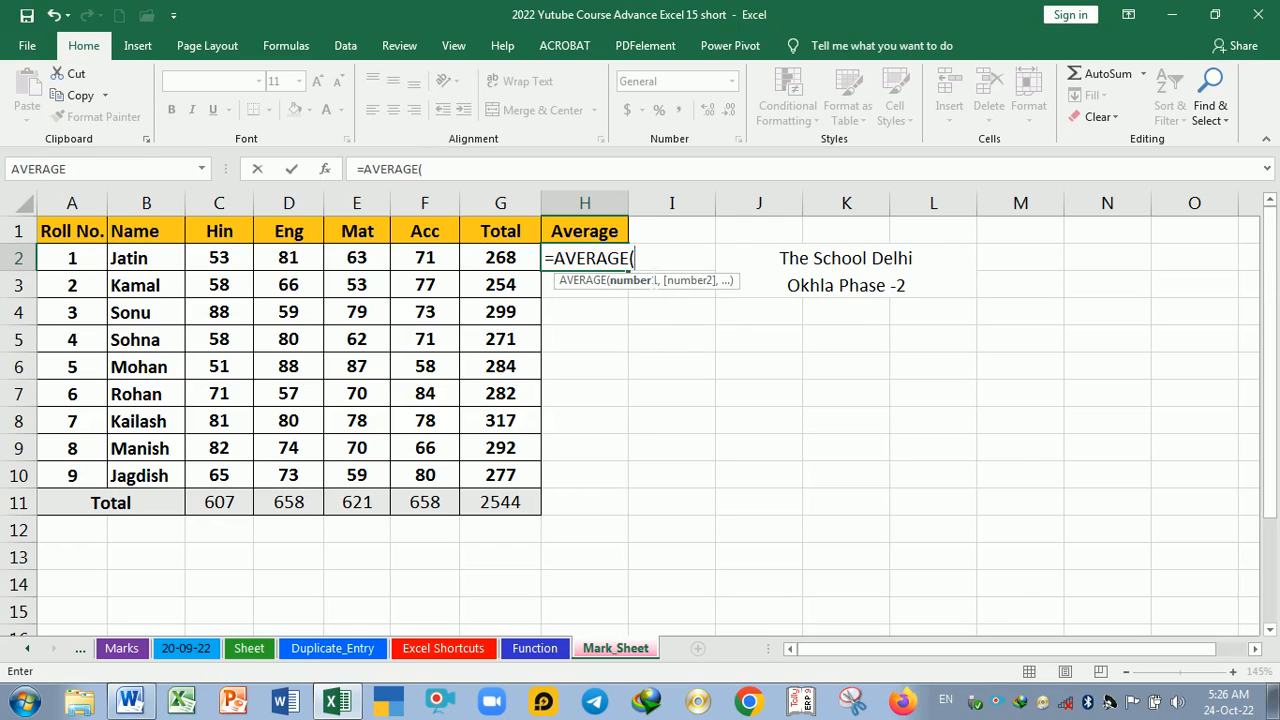
{"action": "left_click_drag", "start_coordinate": [218, 260], "coordinate": [448, 272]}
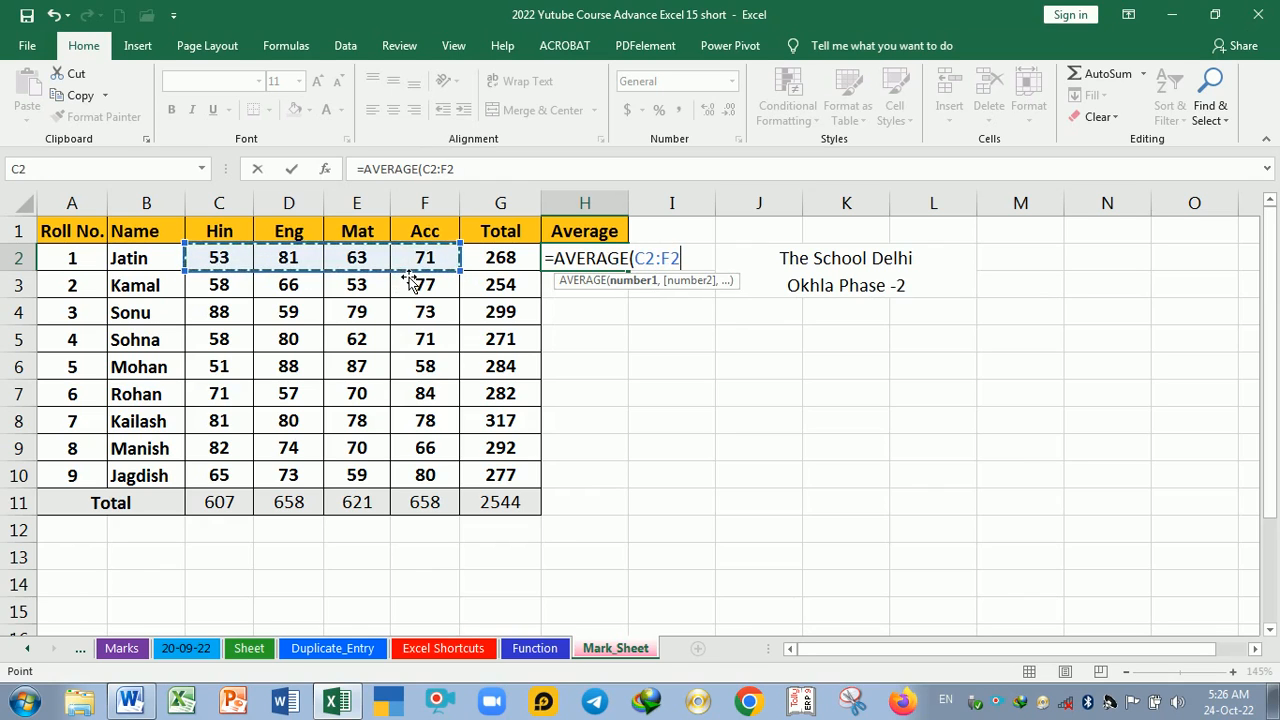
{"action": "key", "text": "Return"}
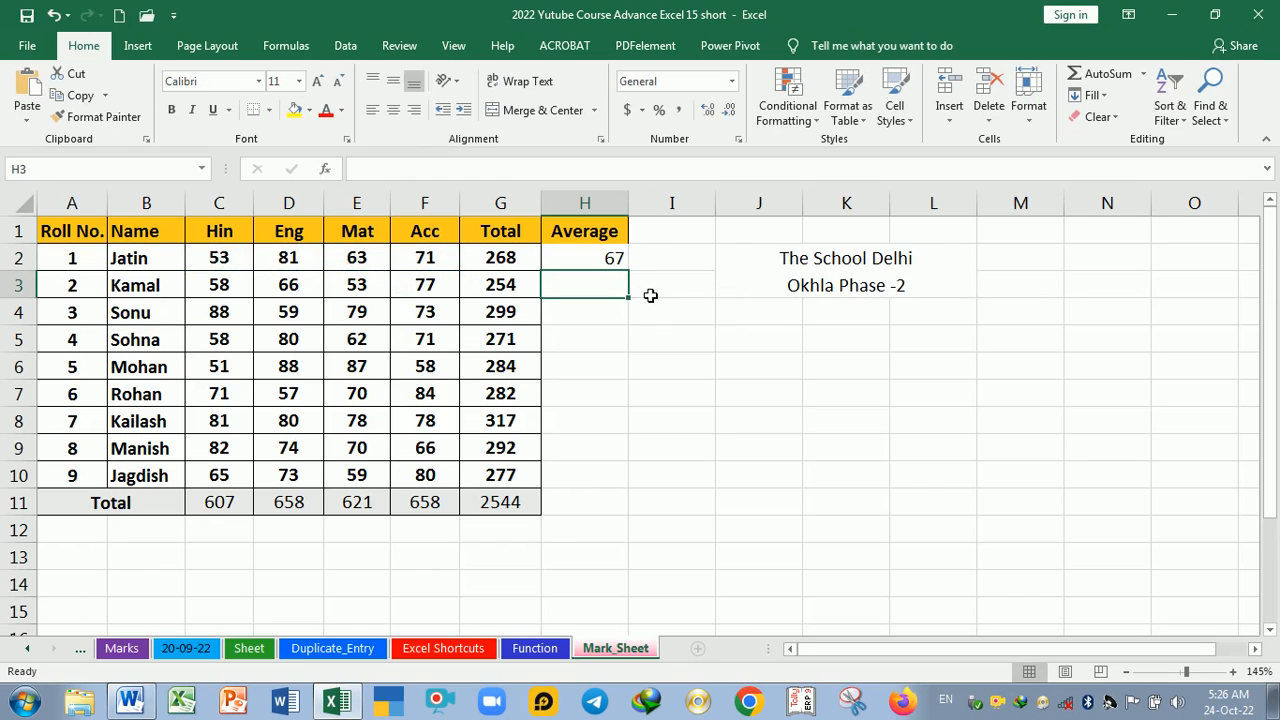
Fill the average formula from H2 down through H10
{"action": "left_click", "coordinate": [622, 262]}
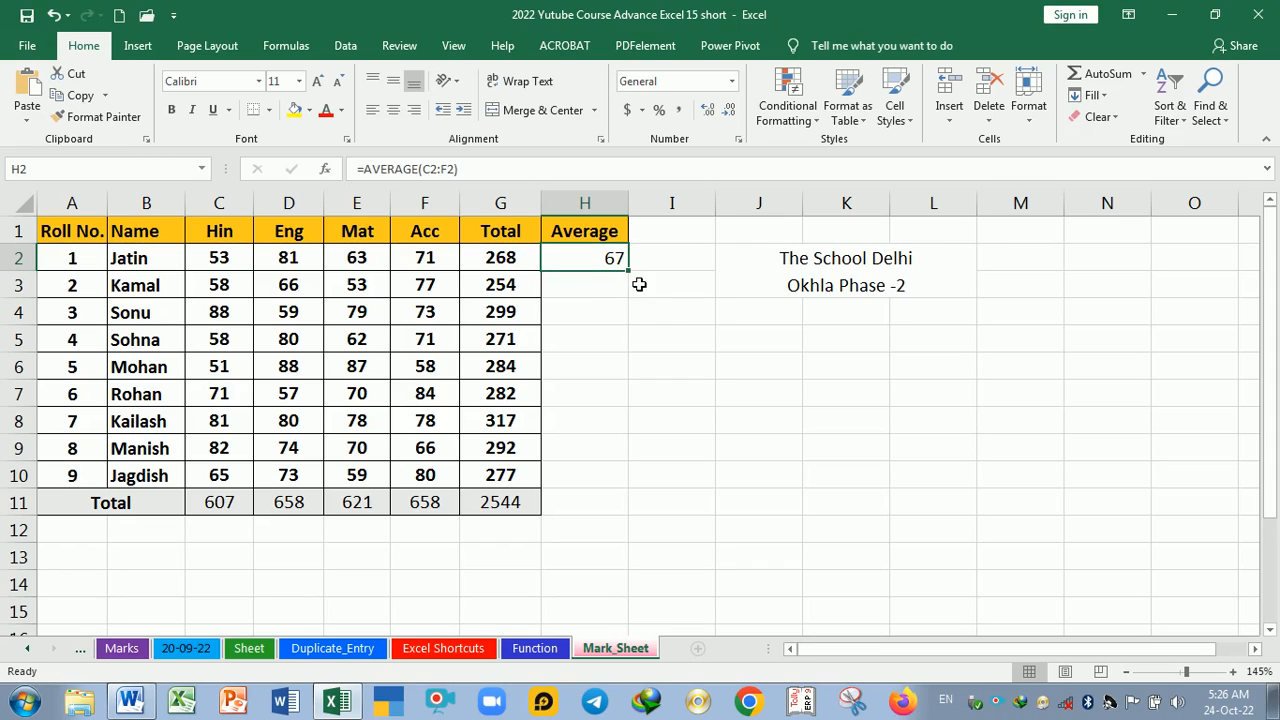
{"action": "left_click_drag", "start_coordinate": [614, 262], "coordinate": [595, 482]}
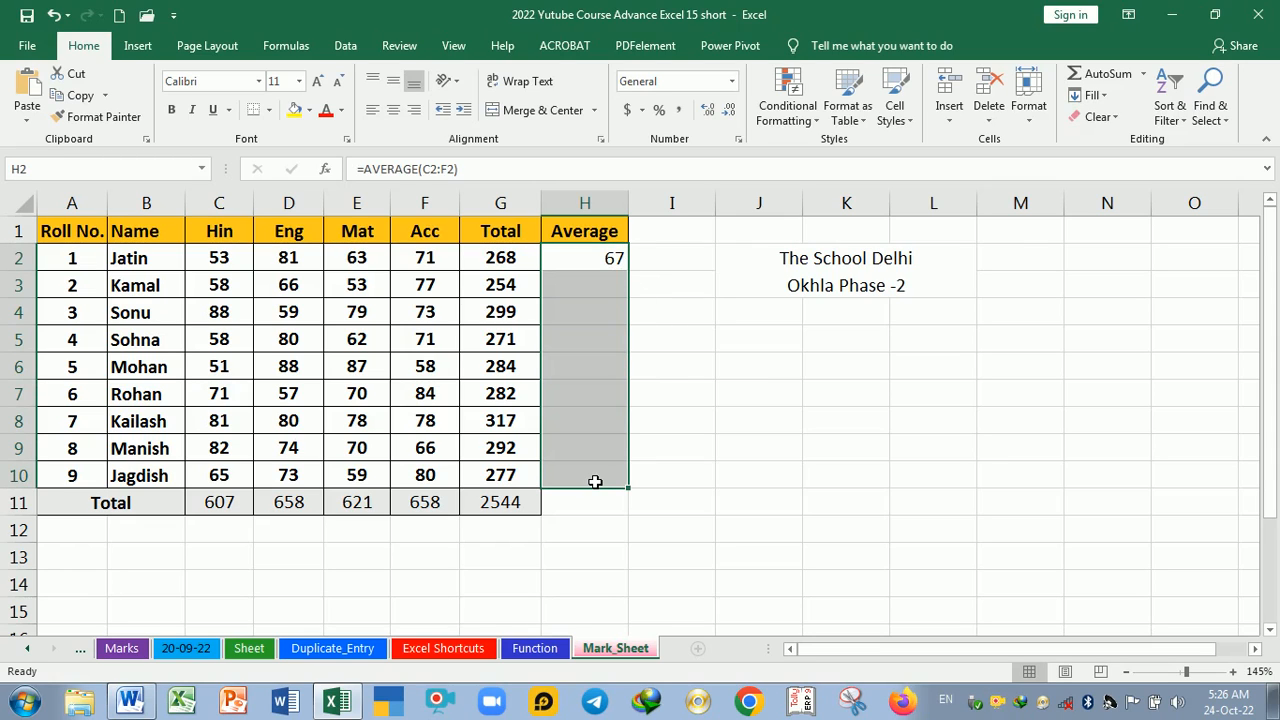
{"action": "key", "text": "ctrl+d"}
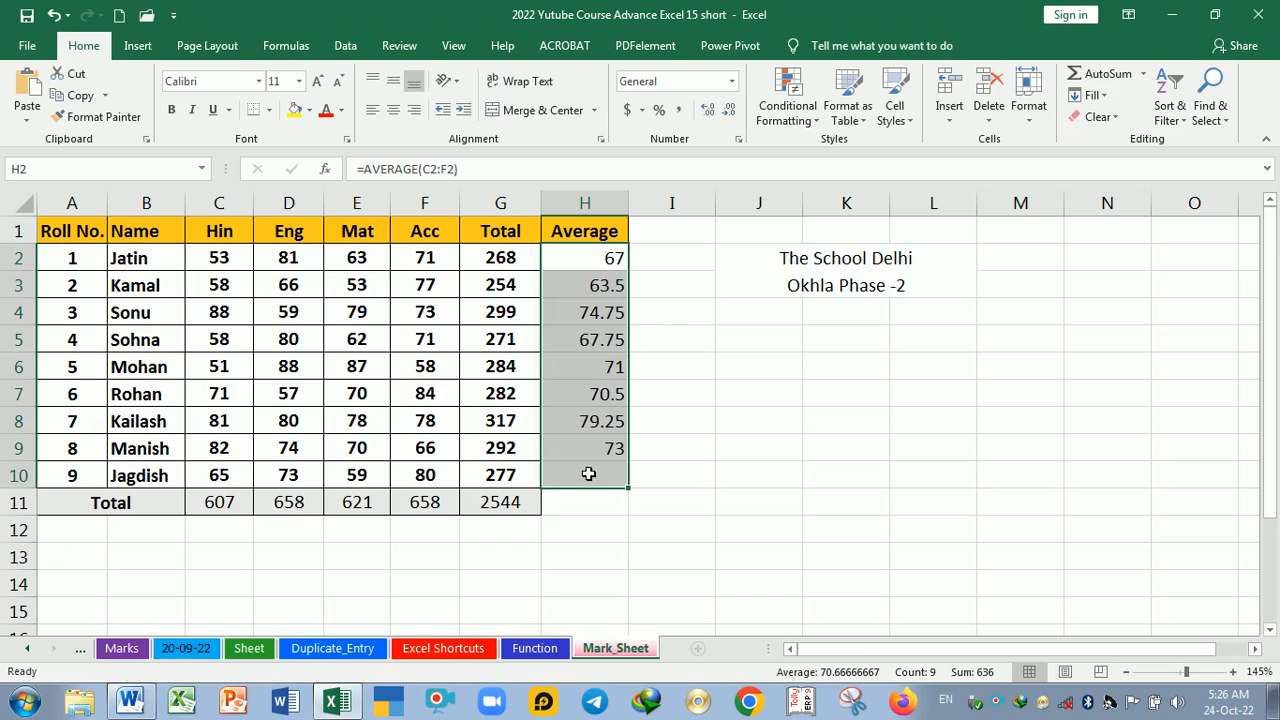
{"action": "left_click", "coordinate": [713, 348]}
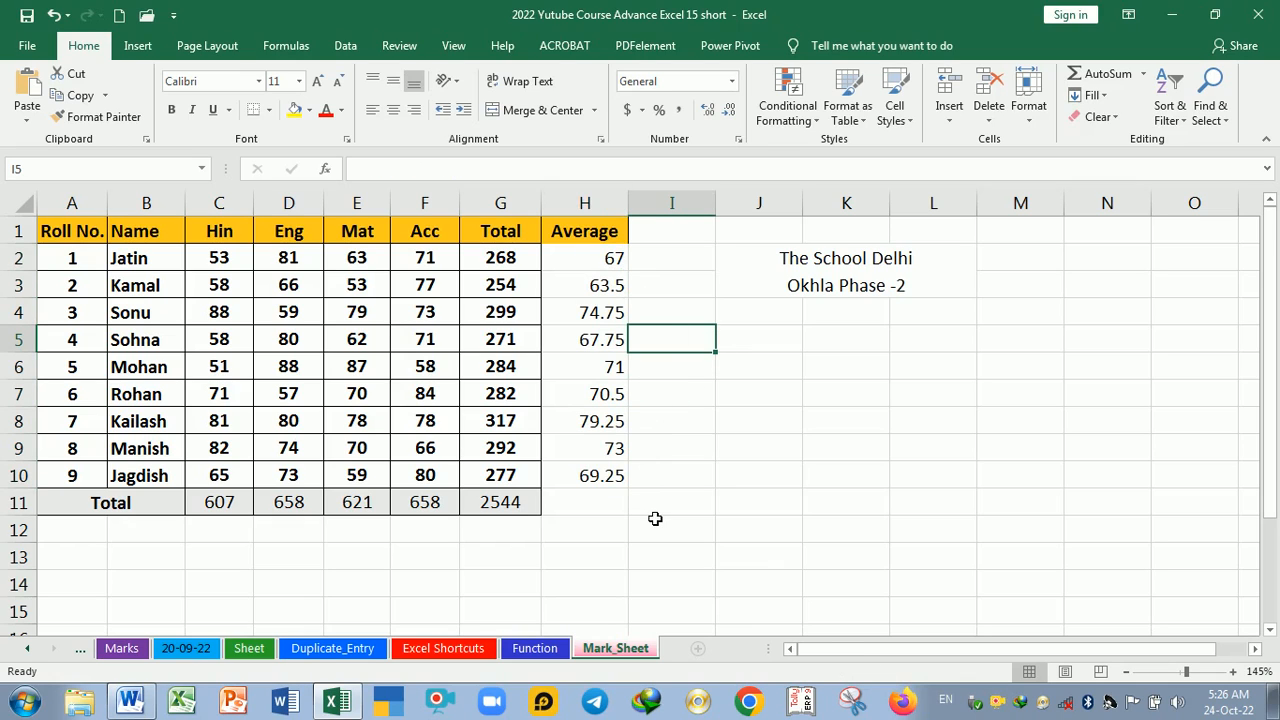
Switch to Word to check the shortcut list and return to the mark sheet in Excel
{"action": "key", "text": "alt+Tab"}
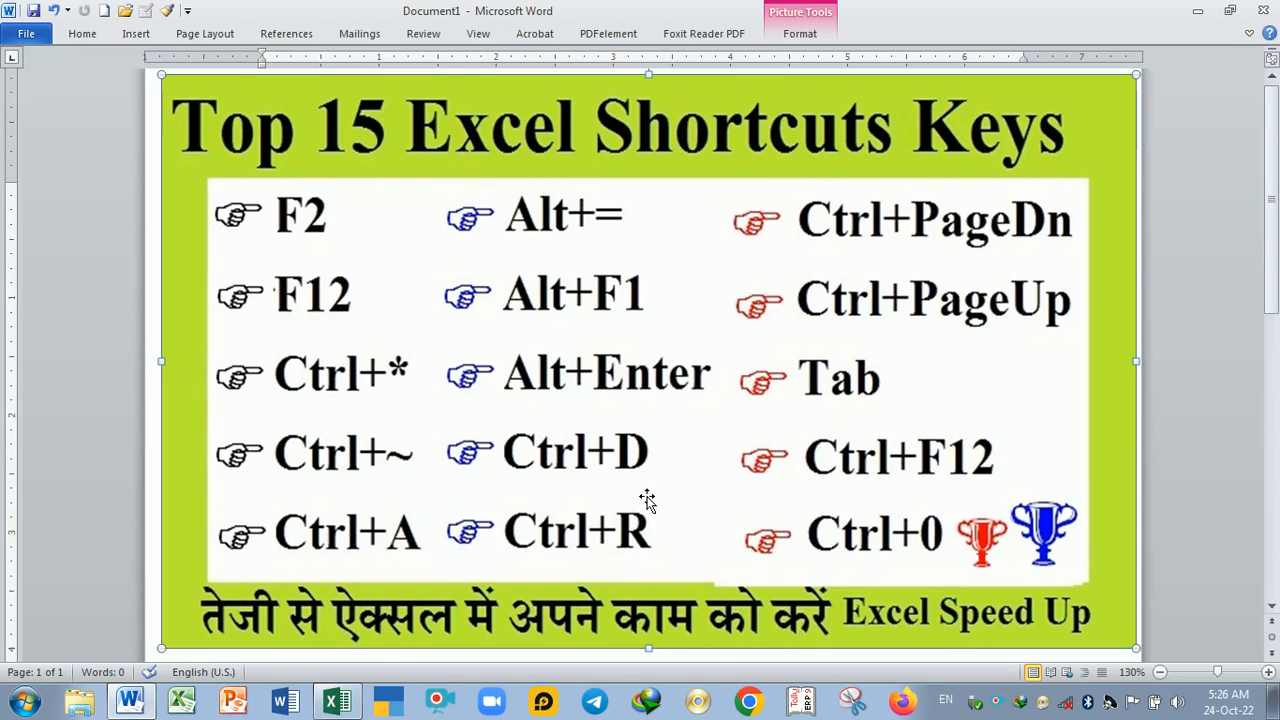
{"action": "key", "text": "alt+Tab"}
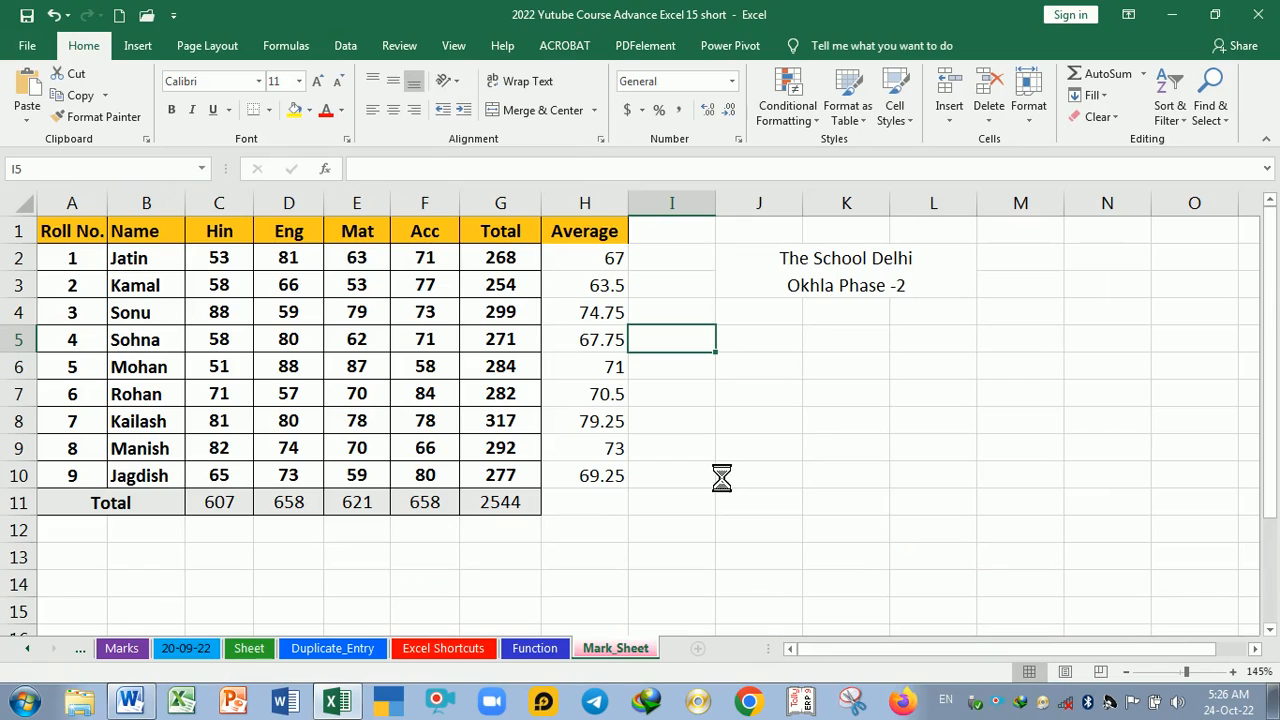
{"action": "left_click", "coordinate": [712, 470]}
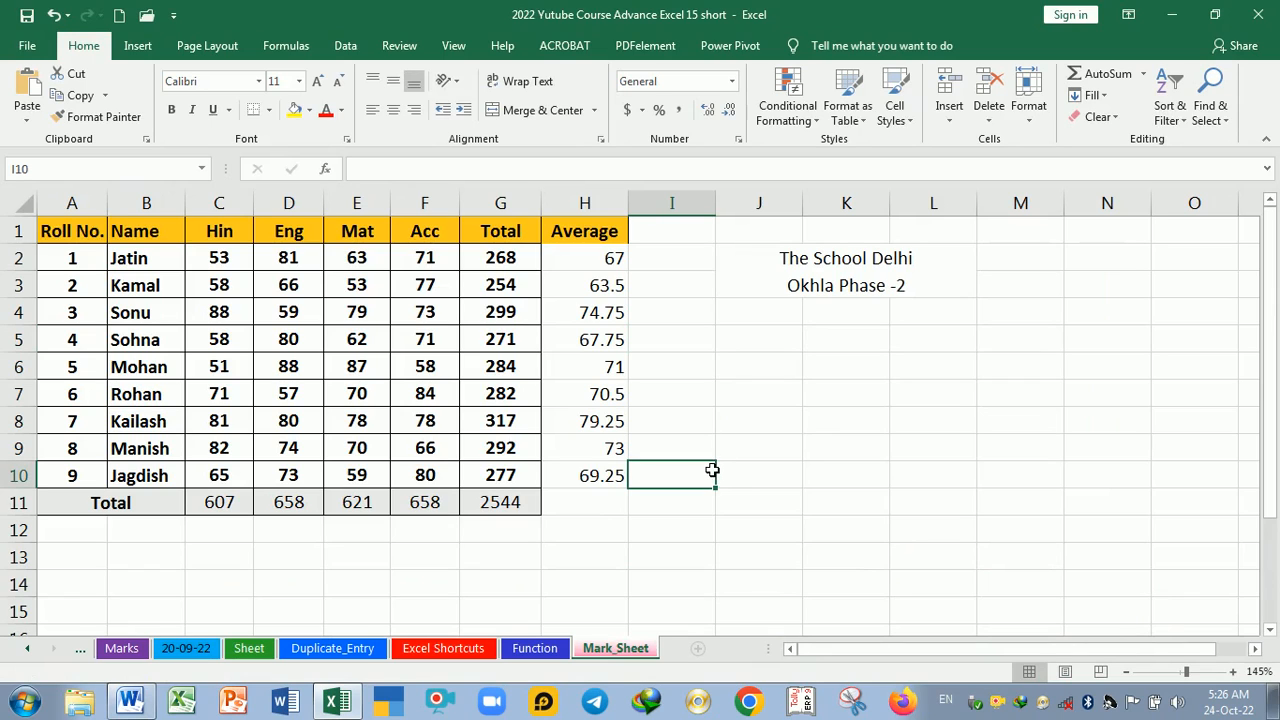
{"action": "left_click", "coordinate": [742, 490]}
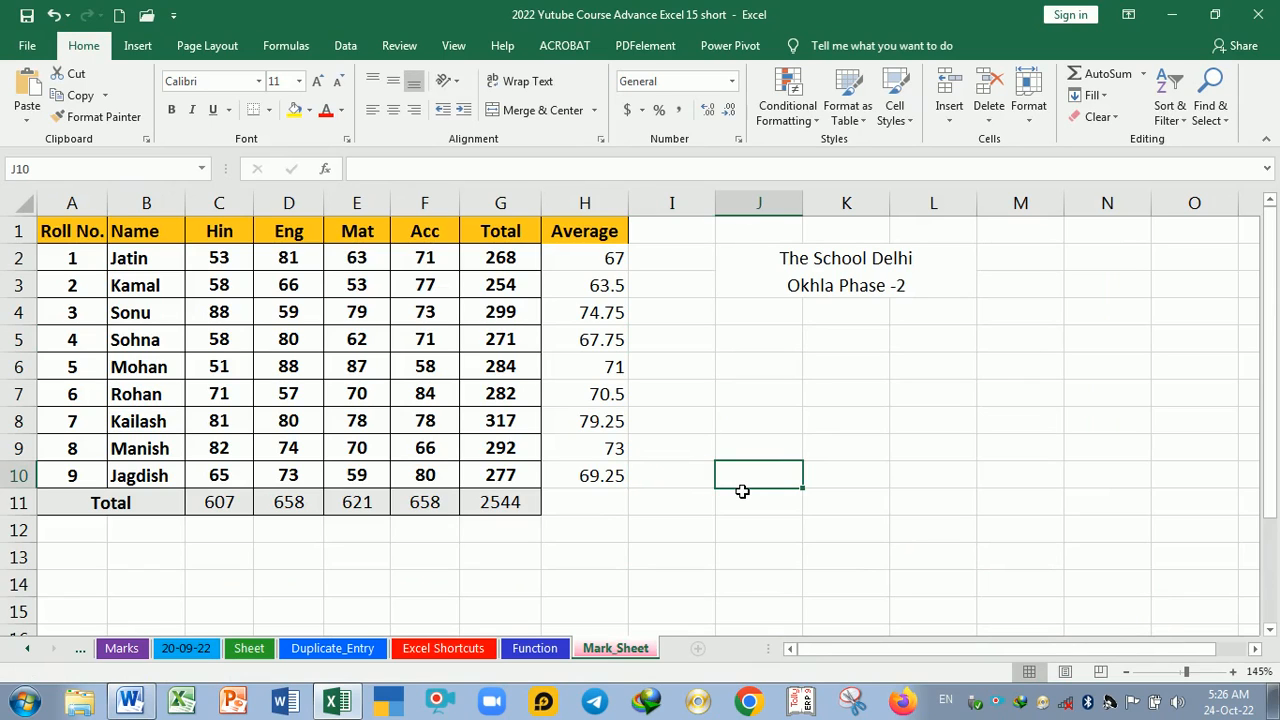
{"action": "left_click", "coordinate": [775, 400]}
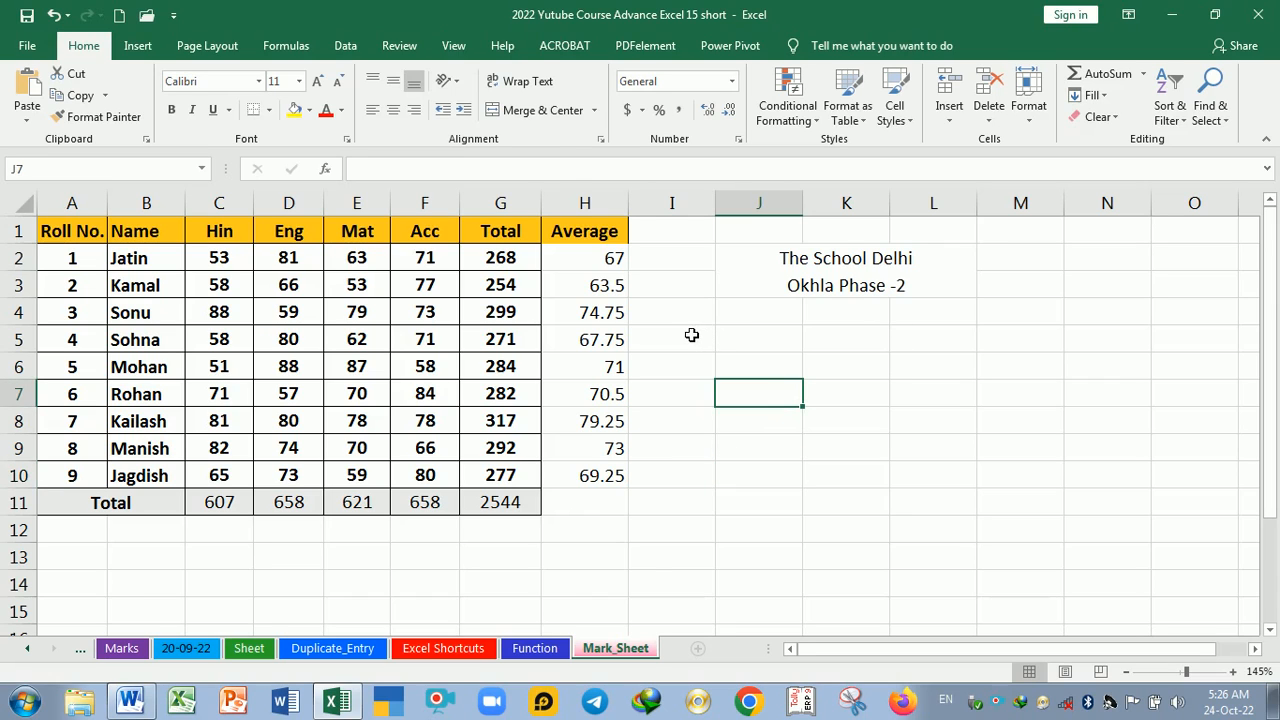
Open the Advance Excel 2022 workbook last modified on 07-May-22 from the drive Local Disk (D:) (F:)
{"action": "key", "text": "ctrl+F12"}
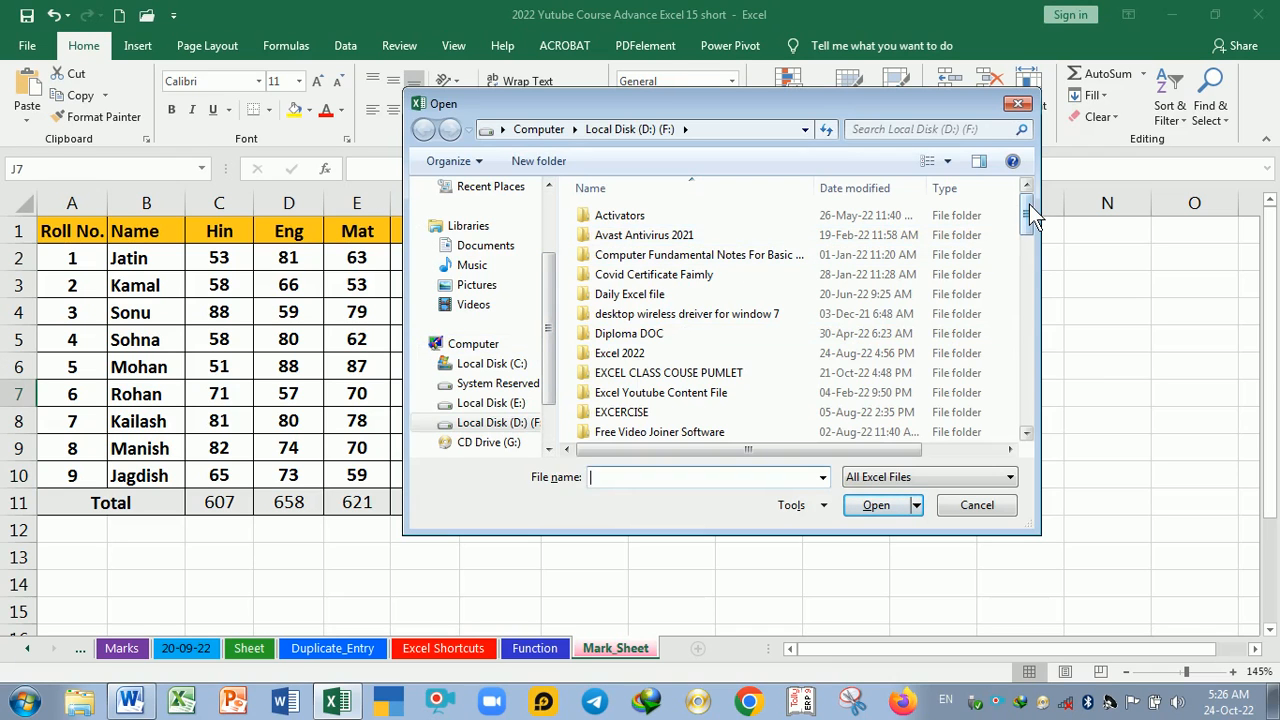
{"action": "left_click_drag", "start_coordinate": [1029, 204], "coordinate": [1017, 318]}
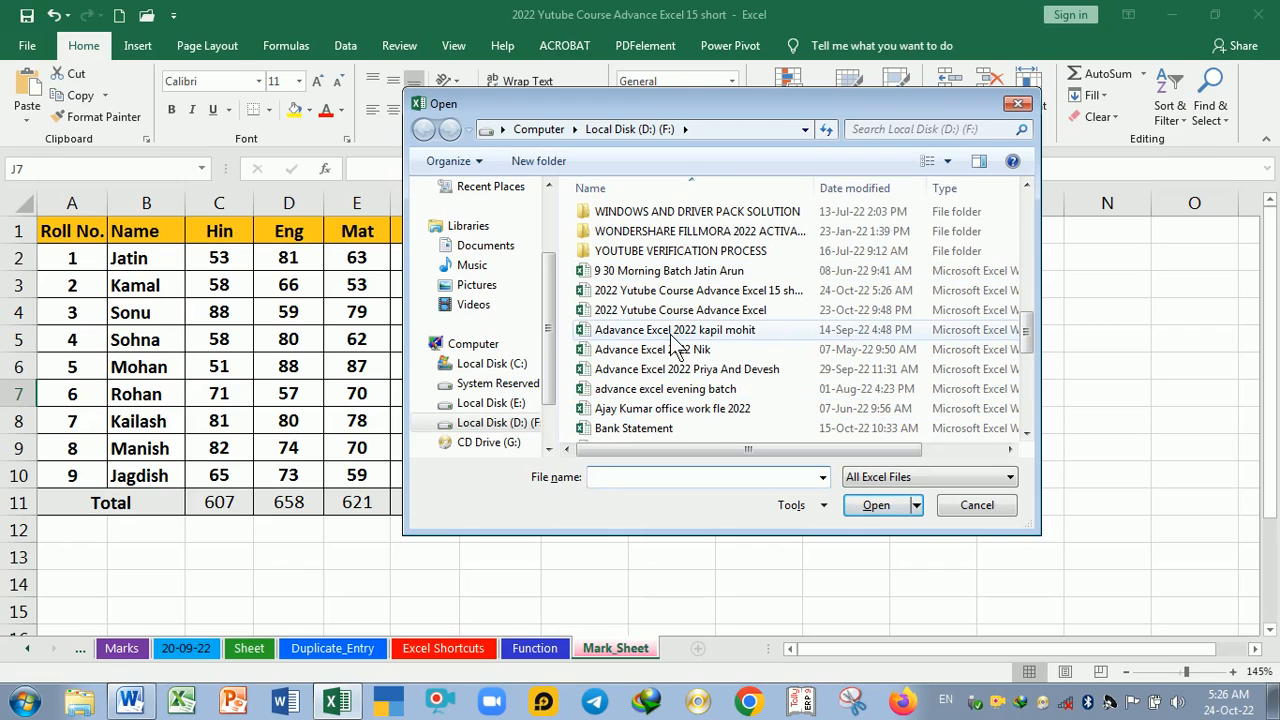
{"action": "left_click", "coordinate": [676, 350]}
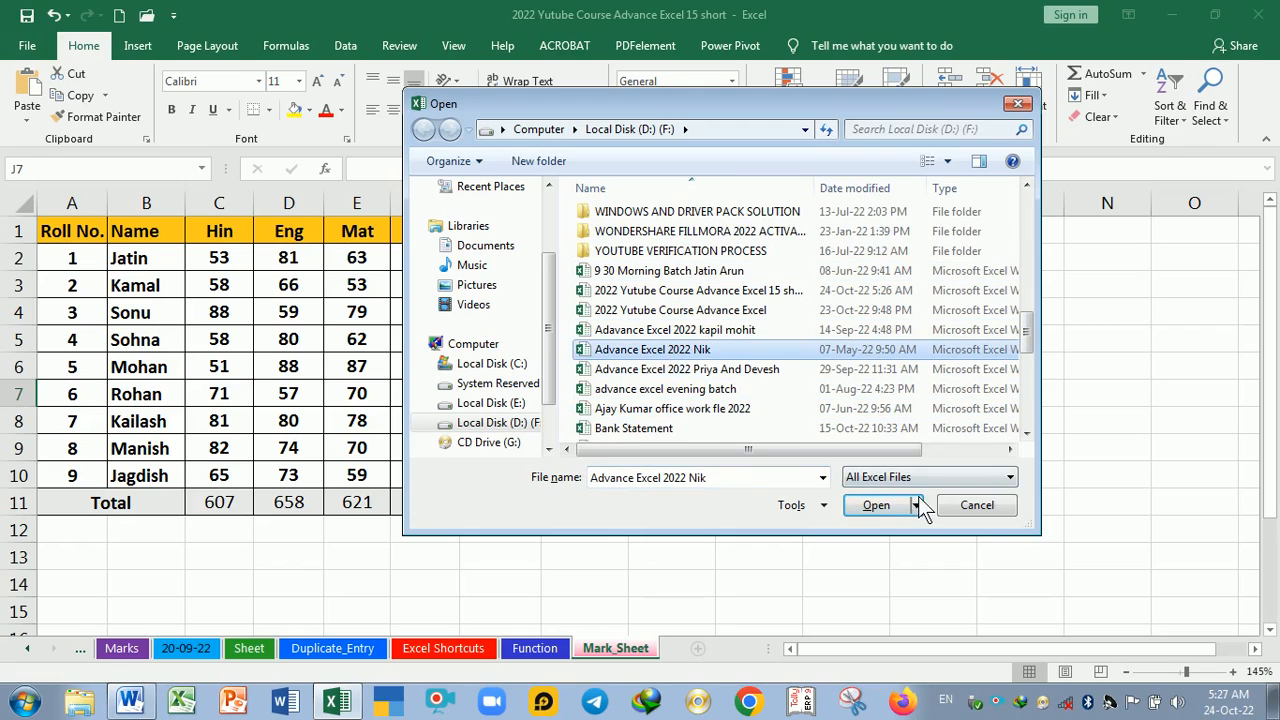
{"action": "left_click", "coordinate": [875, 505]}
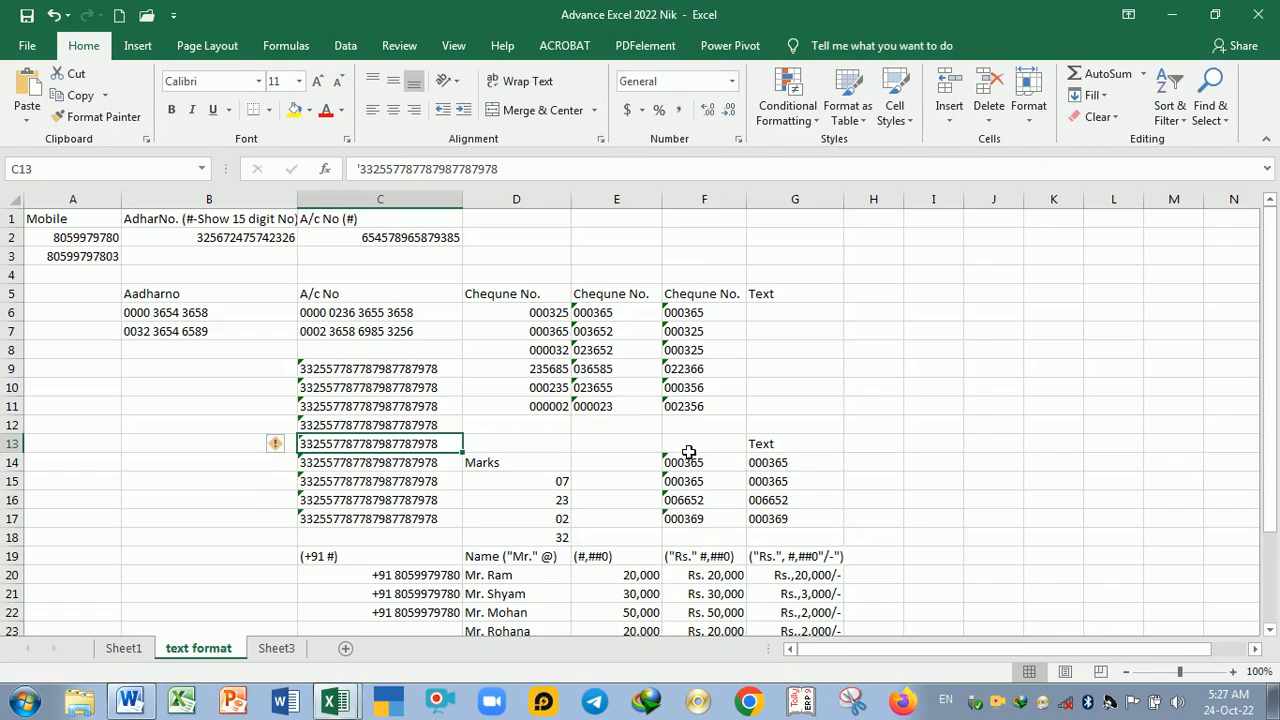
Look over the text format sheet of the opened workbook and close that workbook
{"action": "scroll", "coordinate": [663, 461], "scroll_direction": "down", "scroll_amount": 5}
{"action": "scroll", "coordinate": [663, 461], "scroll_direction": "up", "scroll_amount": 5}
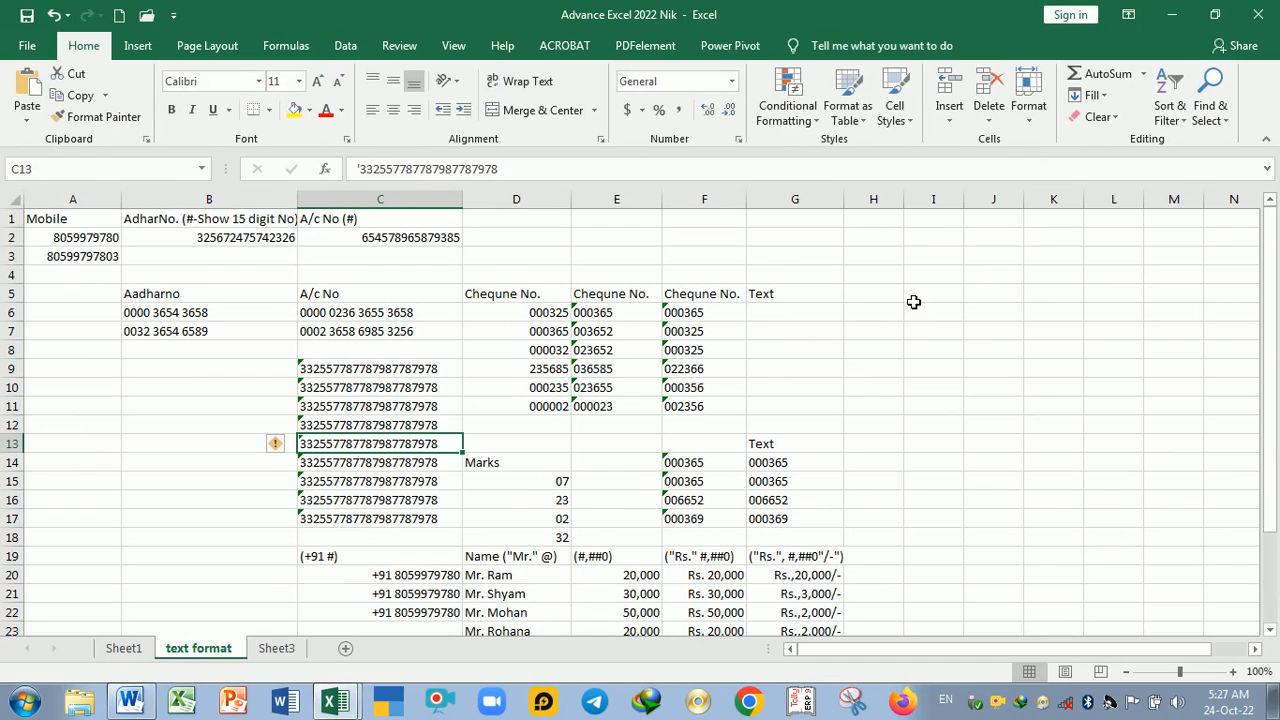
{"action": "left_click", "coordinate": [1262, 20]}
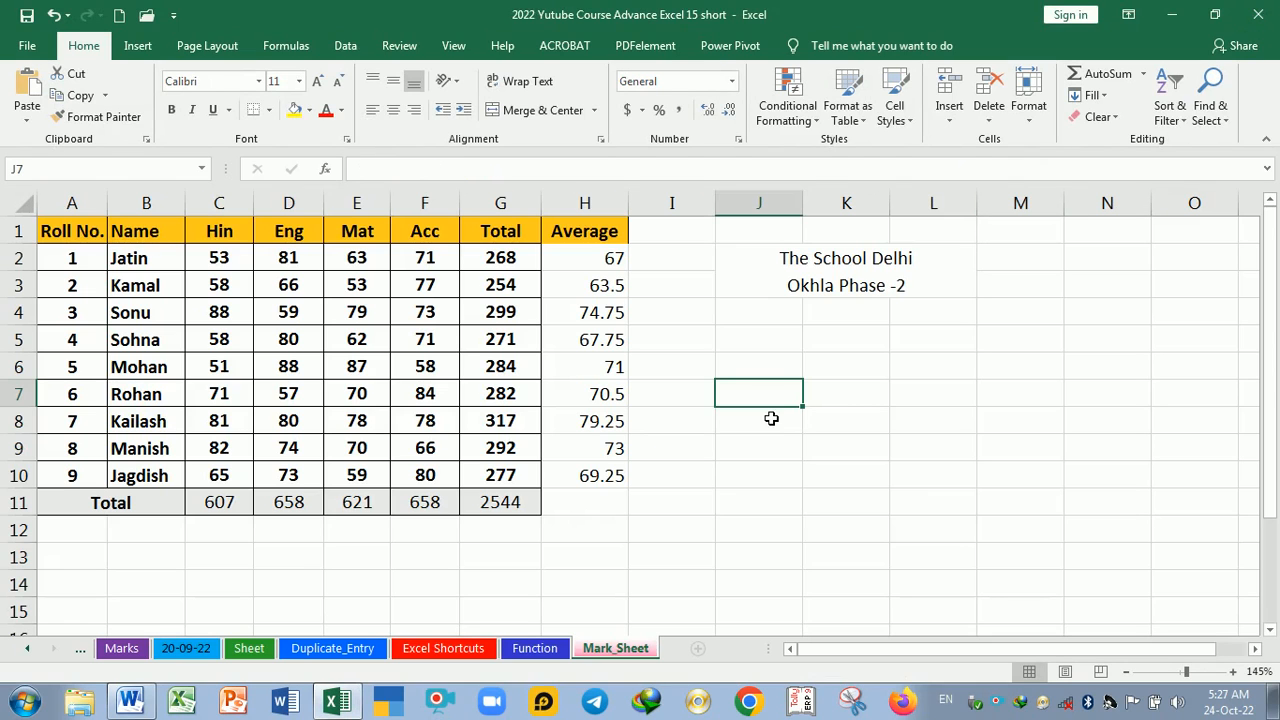
Check the last shortcut in the Word list and hide columns H to J of the mark sheet in Excel
{"action": "key", "text": "alt+Tab"}
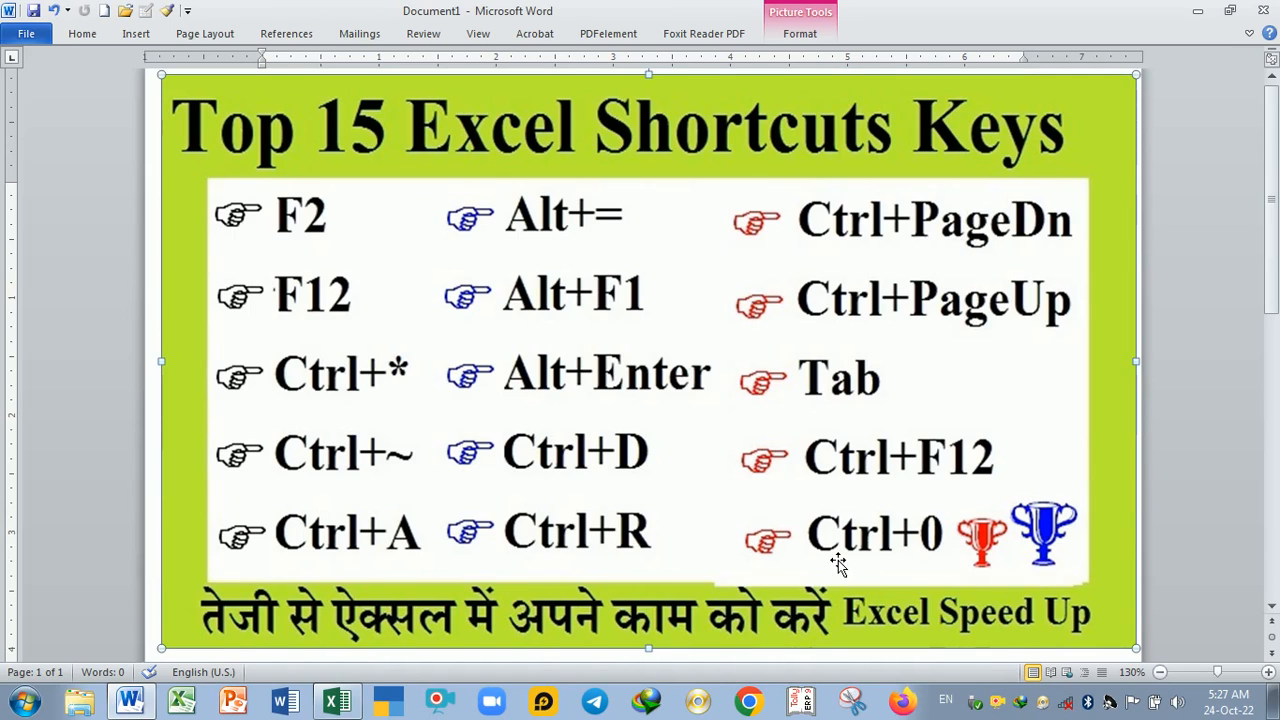
{"action": "key", "text": "alt+Tab"}
{"action": "left_click", "coordinate": [697, 476]}
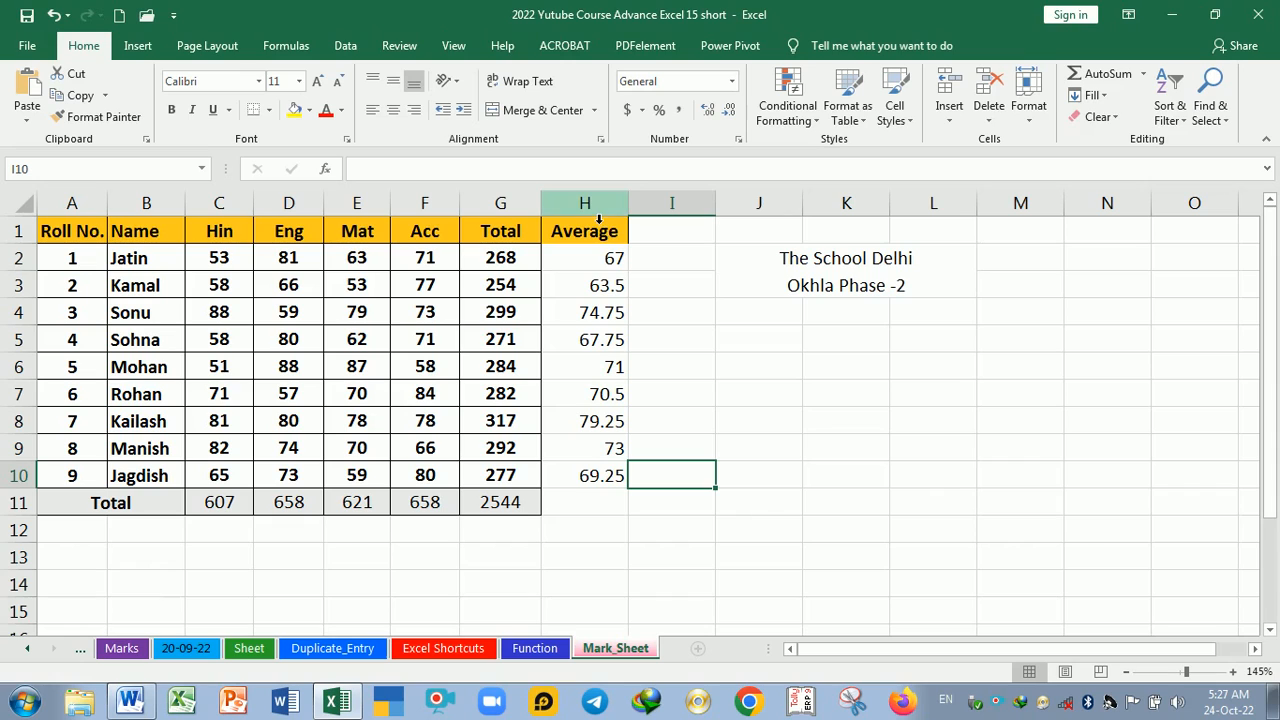
{"action": "left_click_drag", "start_coordinate": [598, 219], "coordinate": [743, 211]}
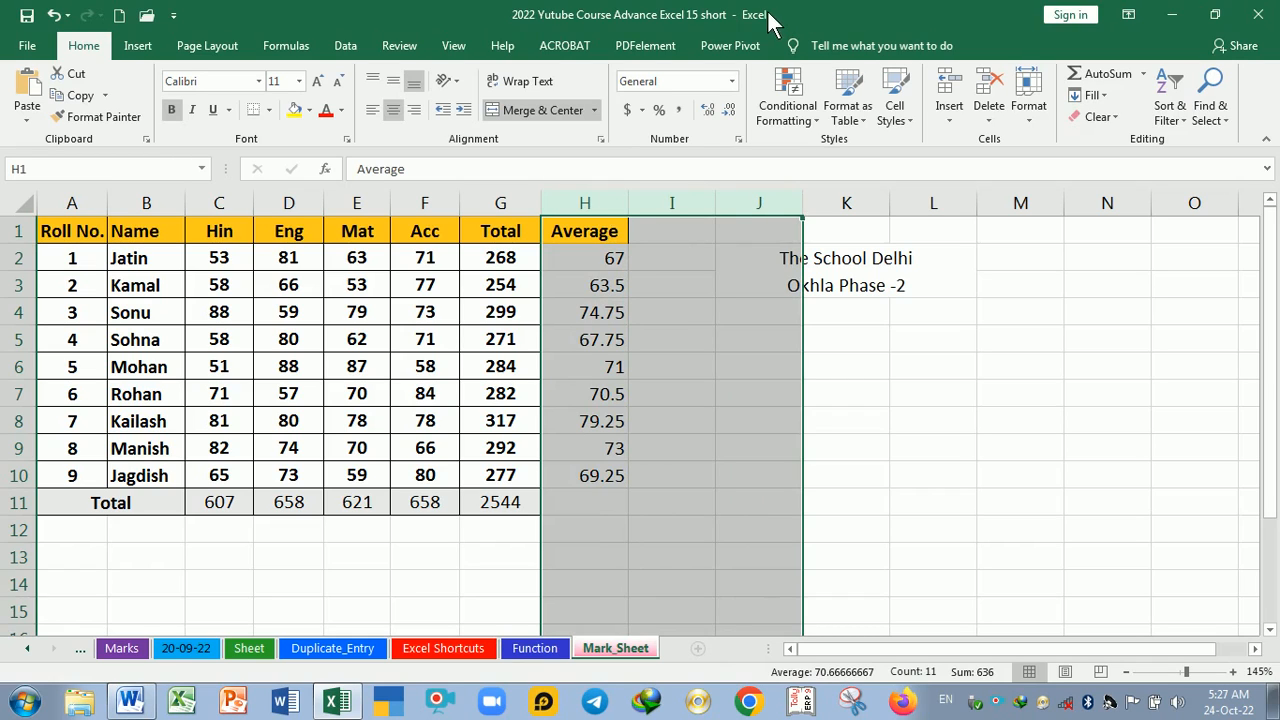
{"action": "key", "text": "ctrl+0"}
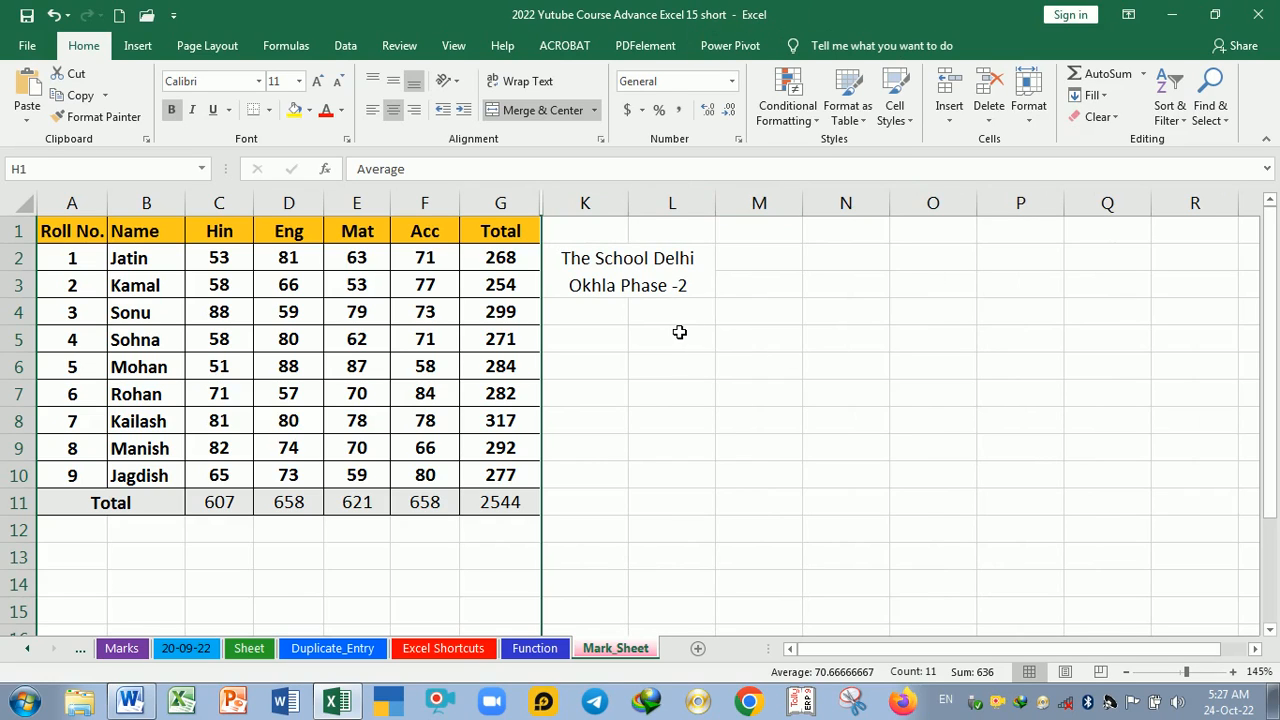
{"action": "left_click", "coordinate": [676, 368]}
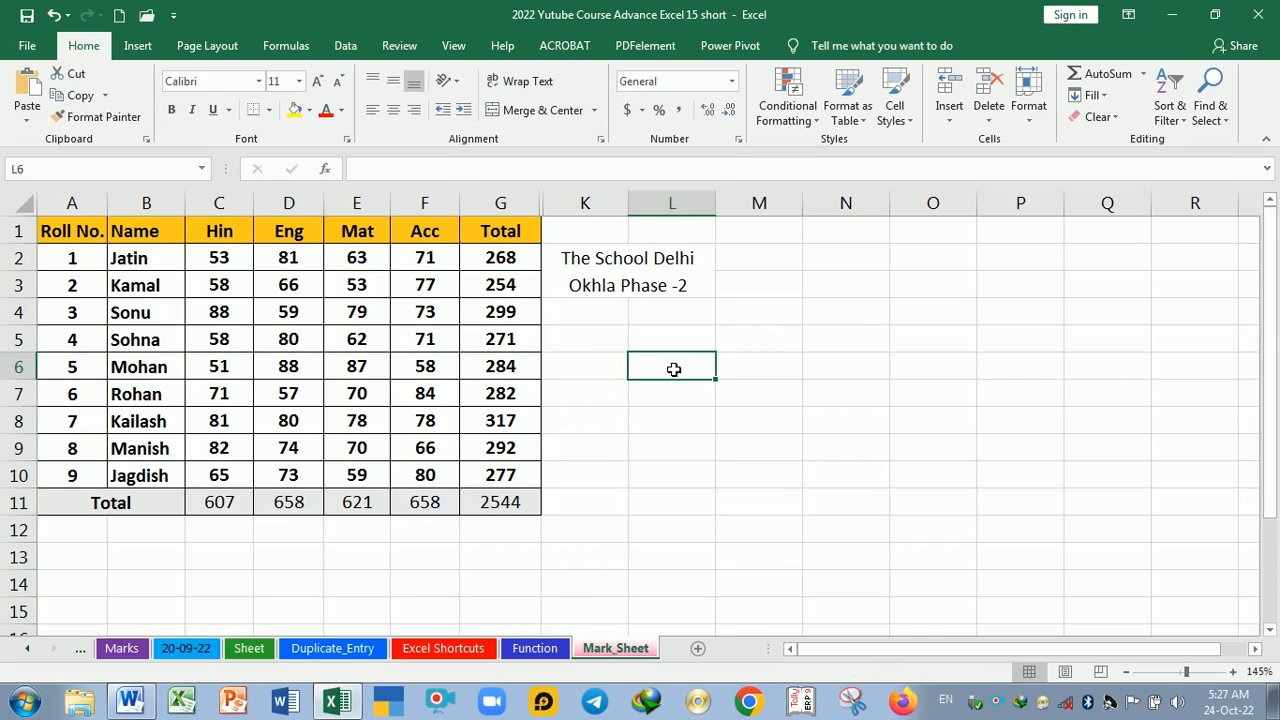
Select the whole Mark_Sheet worksheet and unhide its hidden columns
{"action": "left_click", "coordinate": [25, 204]}
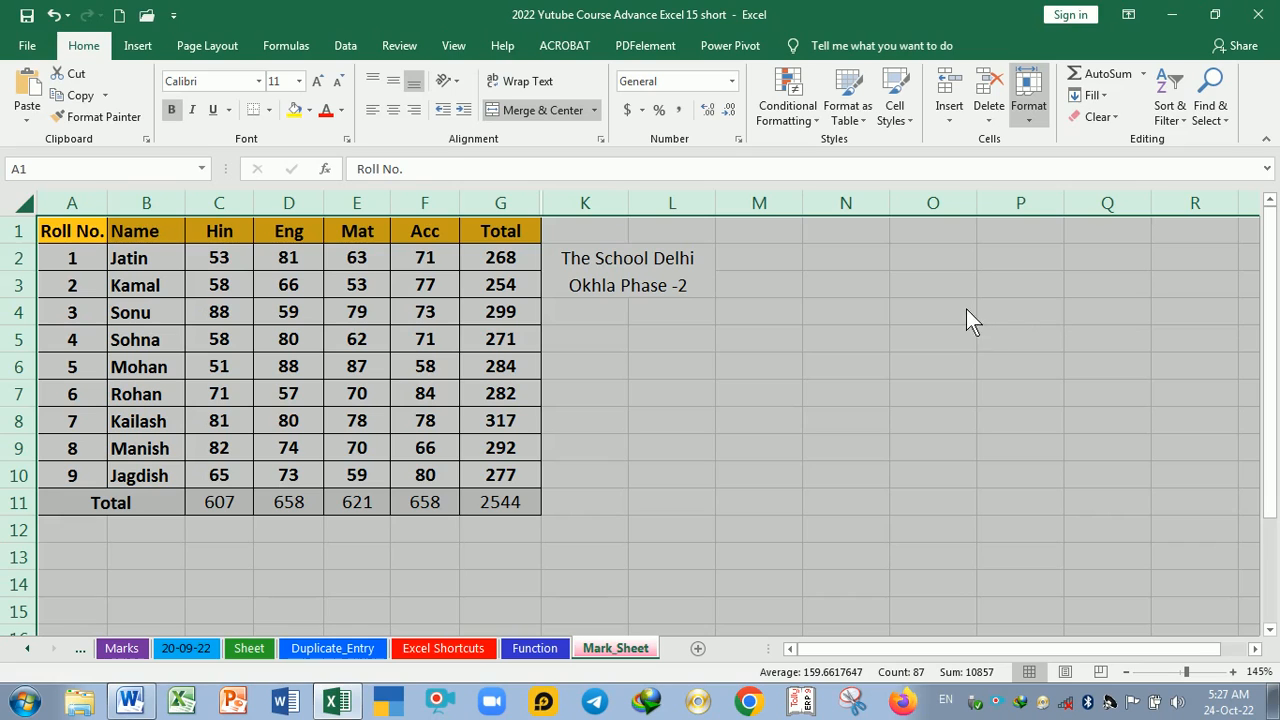
{"action": "left_click", "coordinate": [943, 397]}
{"action": "left_click", "coordinate": [811, 391]}
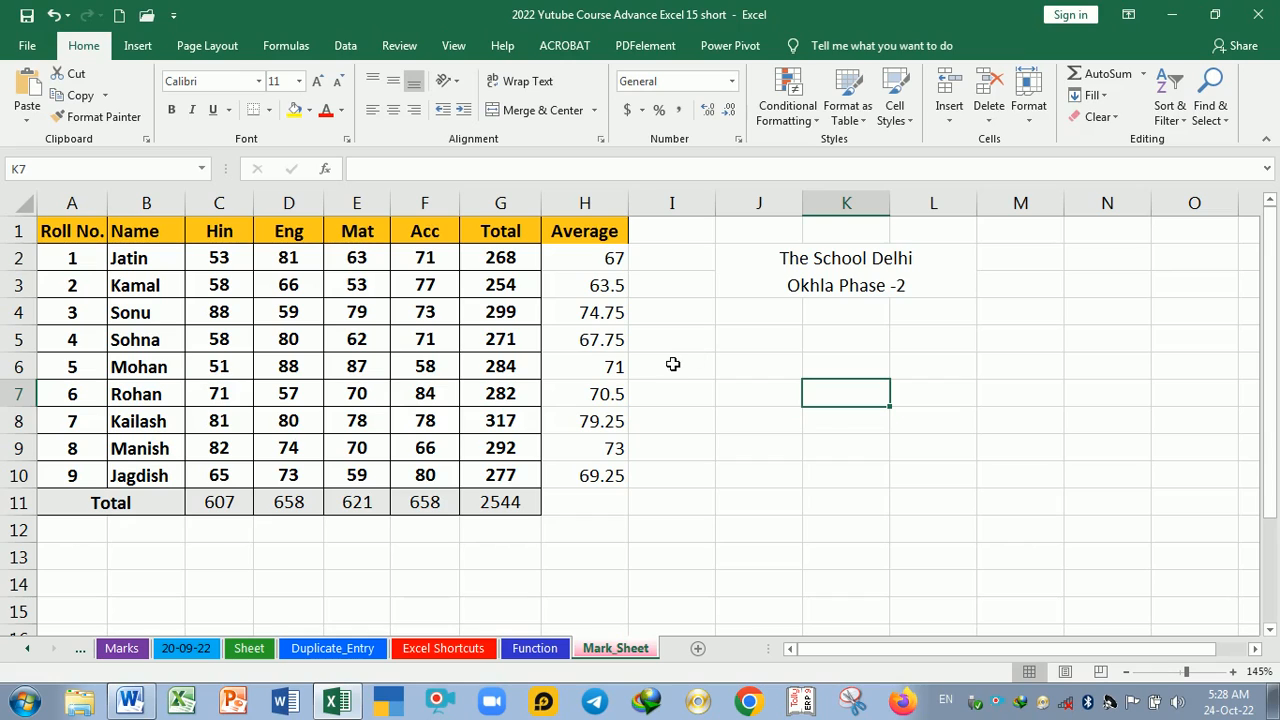
{"action": "left_click", "coordinate": [677, 387]}
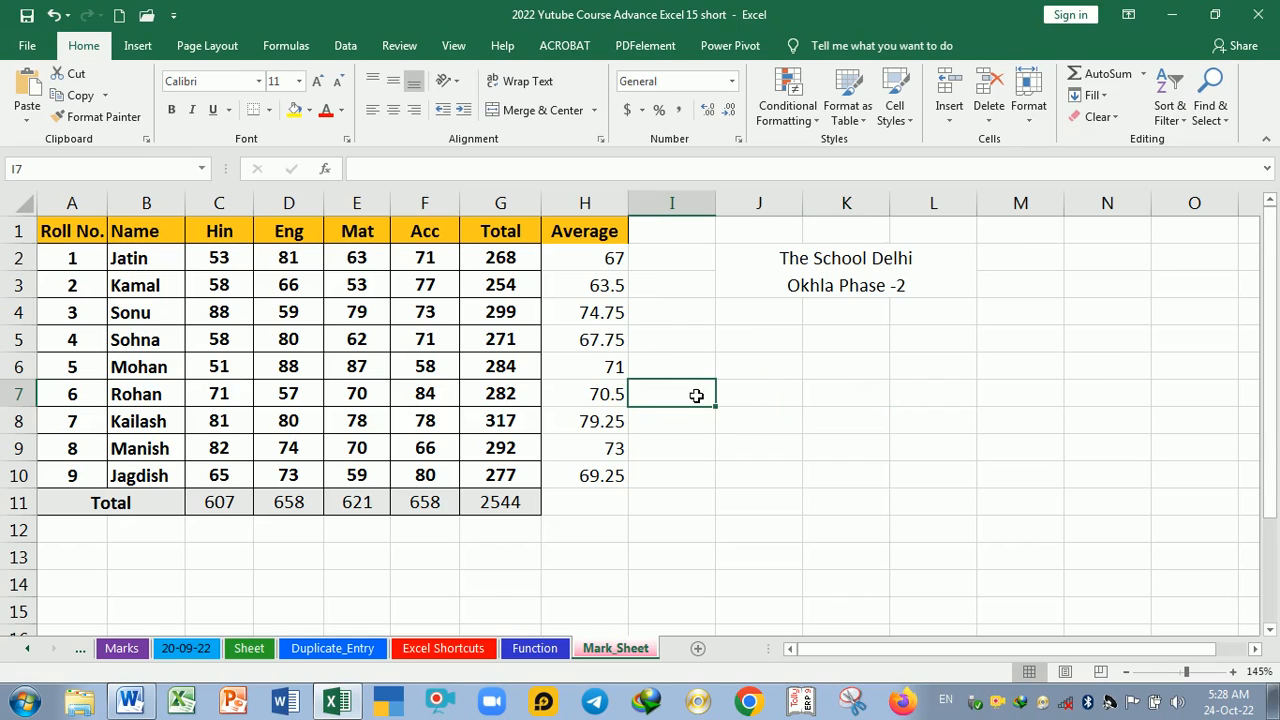
{"action": "left_click", "coordinate": [790, 402]}
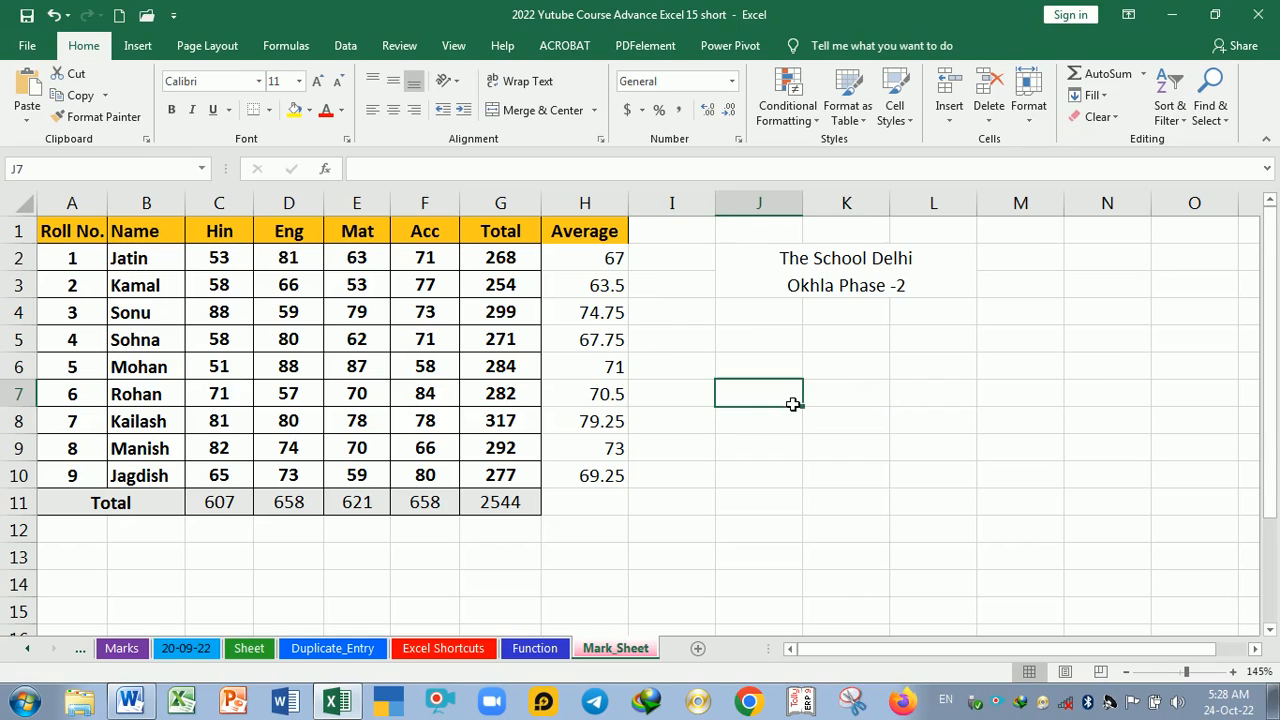